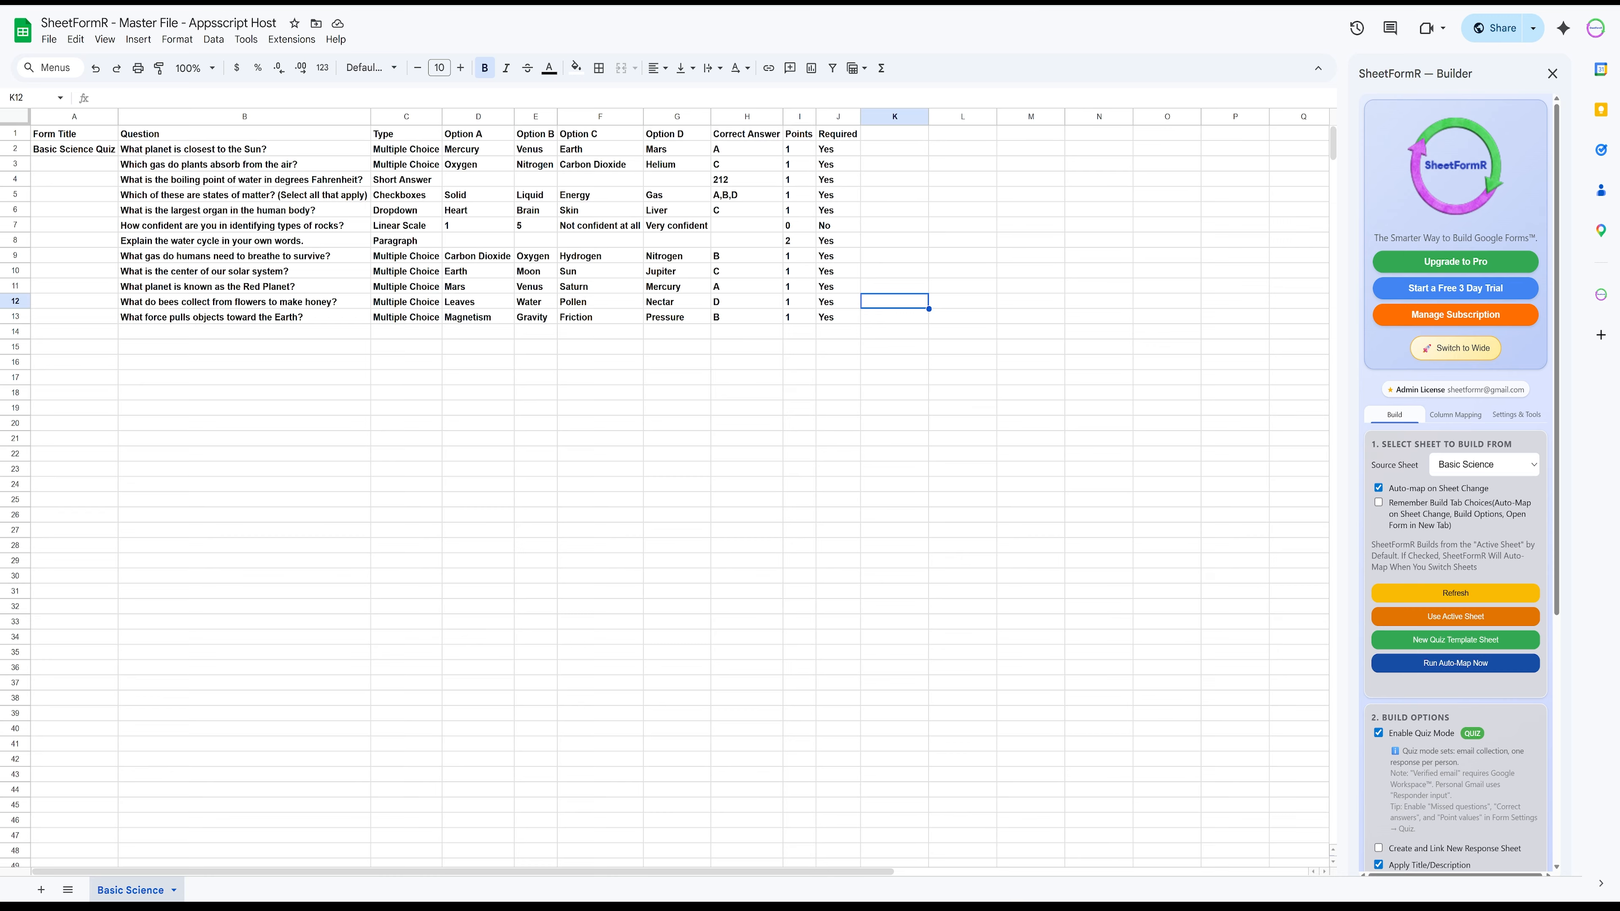
Step: Set the Required value to Yes for the linear scale question about identifying types of rocks
left_click(838, 226)
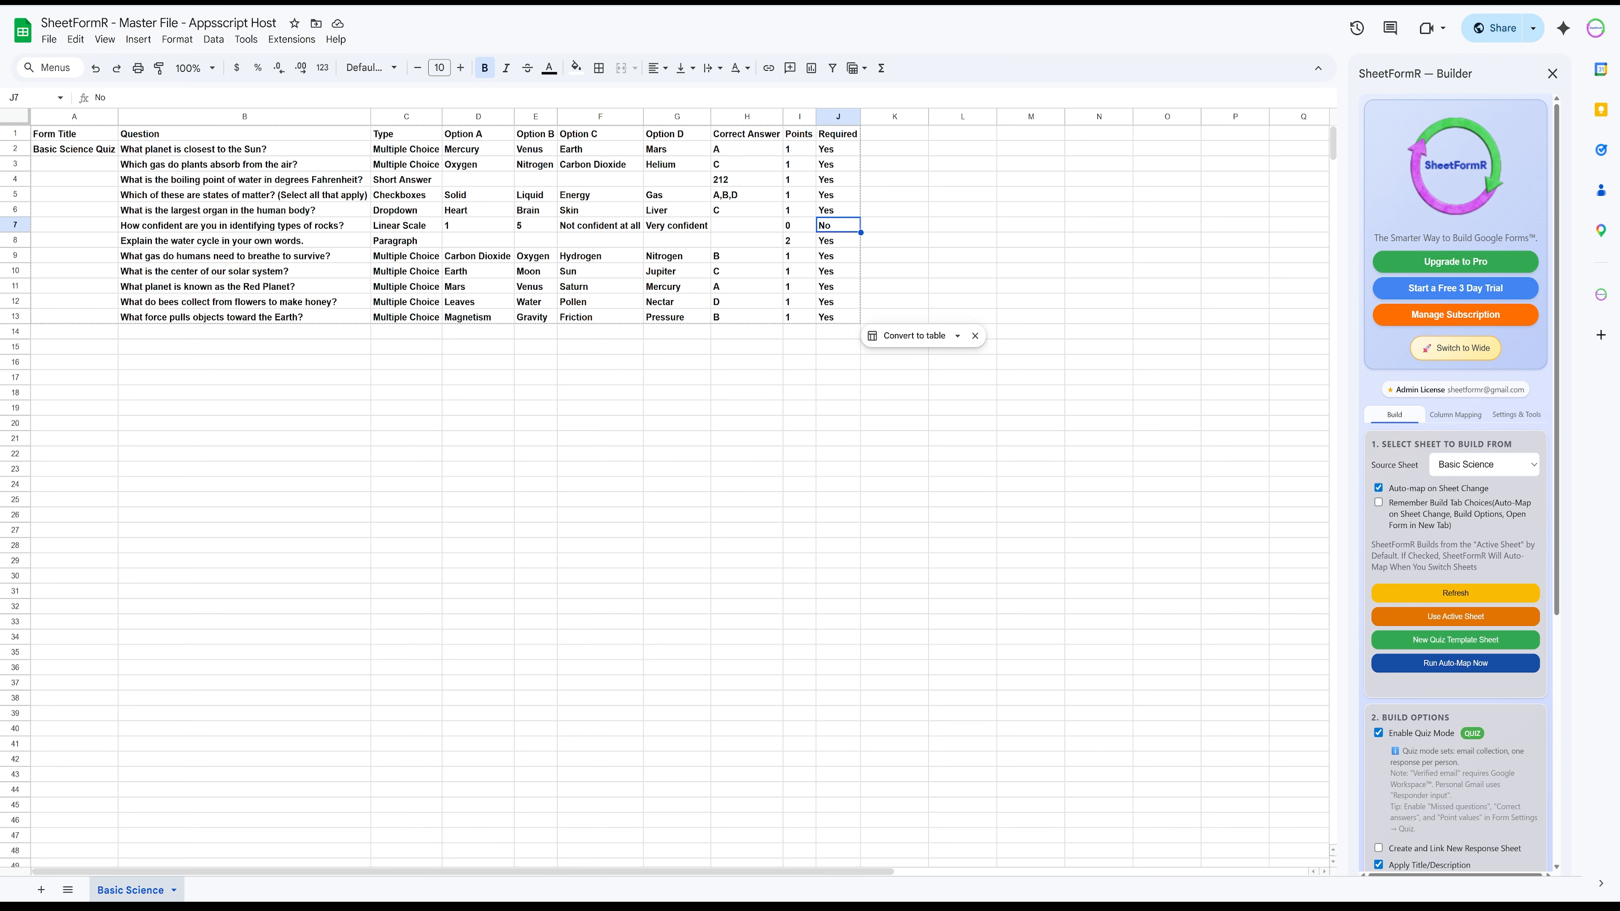
type("Yes")
left_click(894, 255)
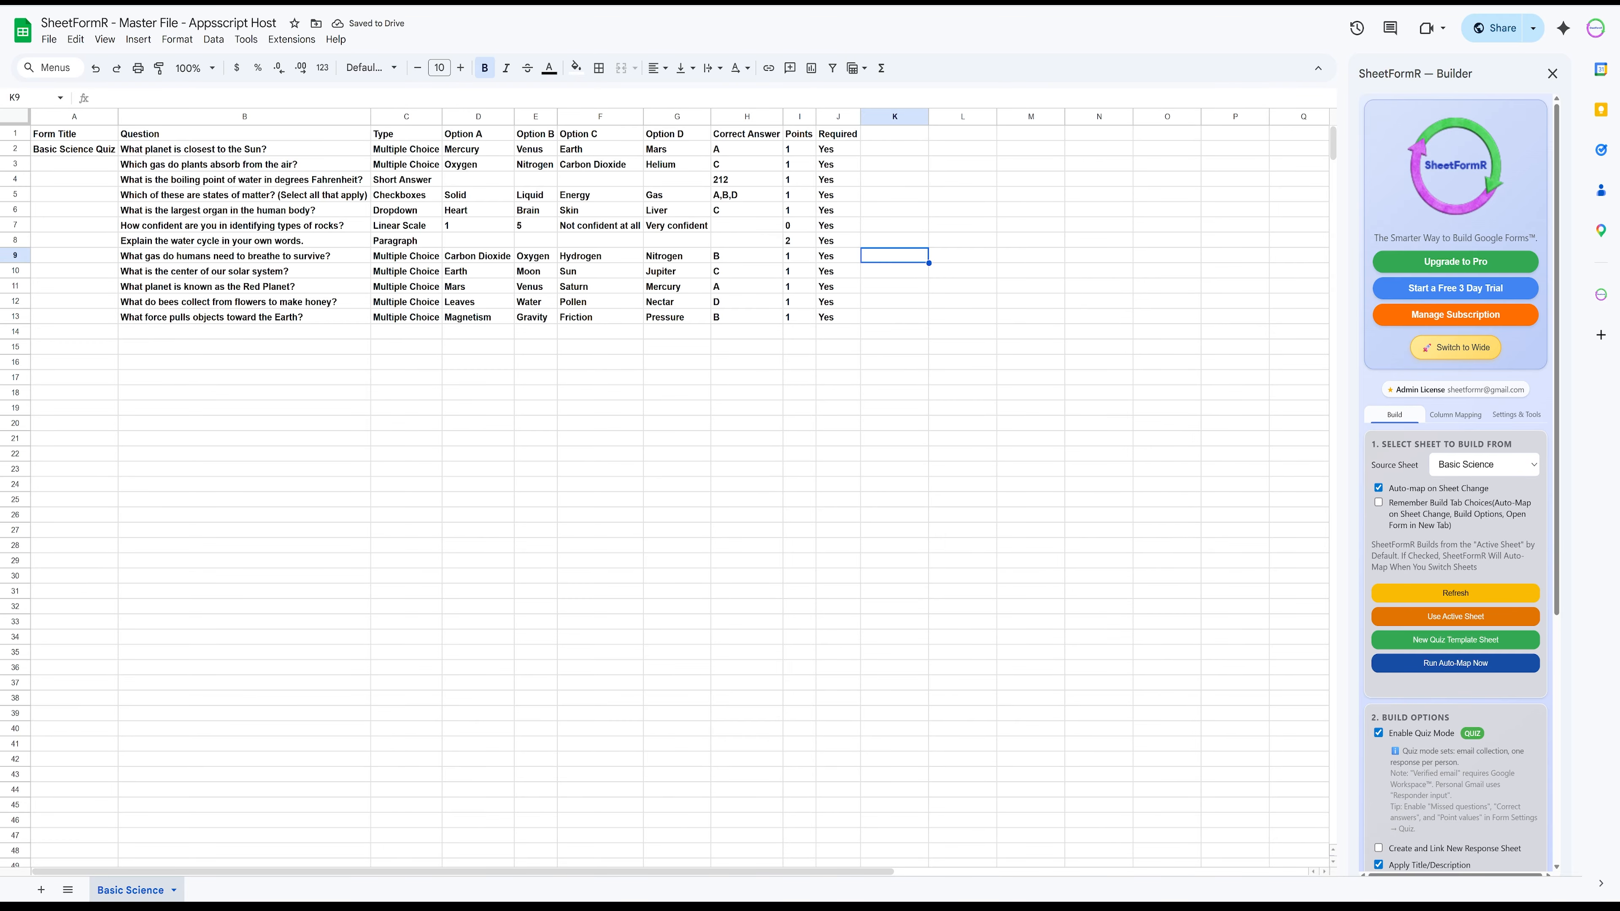
Step: Switch the builder to its wide layout and disable Apply Title/Description and Include Question Numbers, keeping Enable Quiz Mode on
left_click(1456, 348)
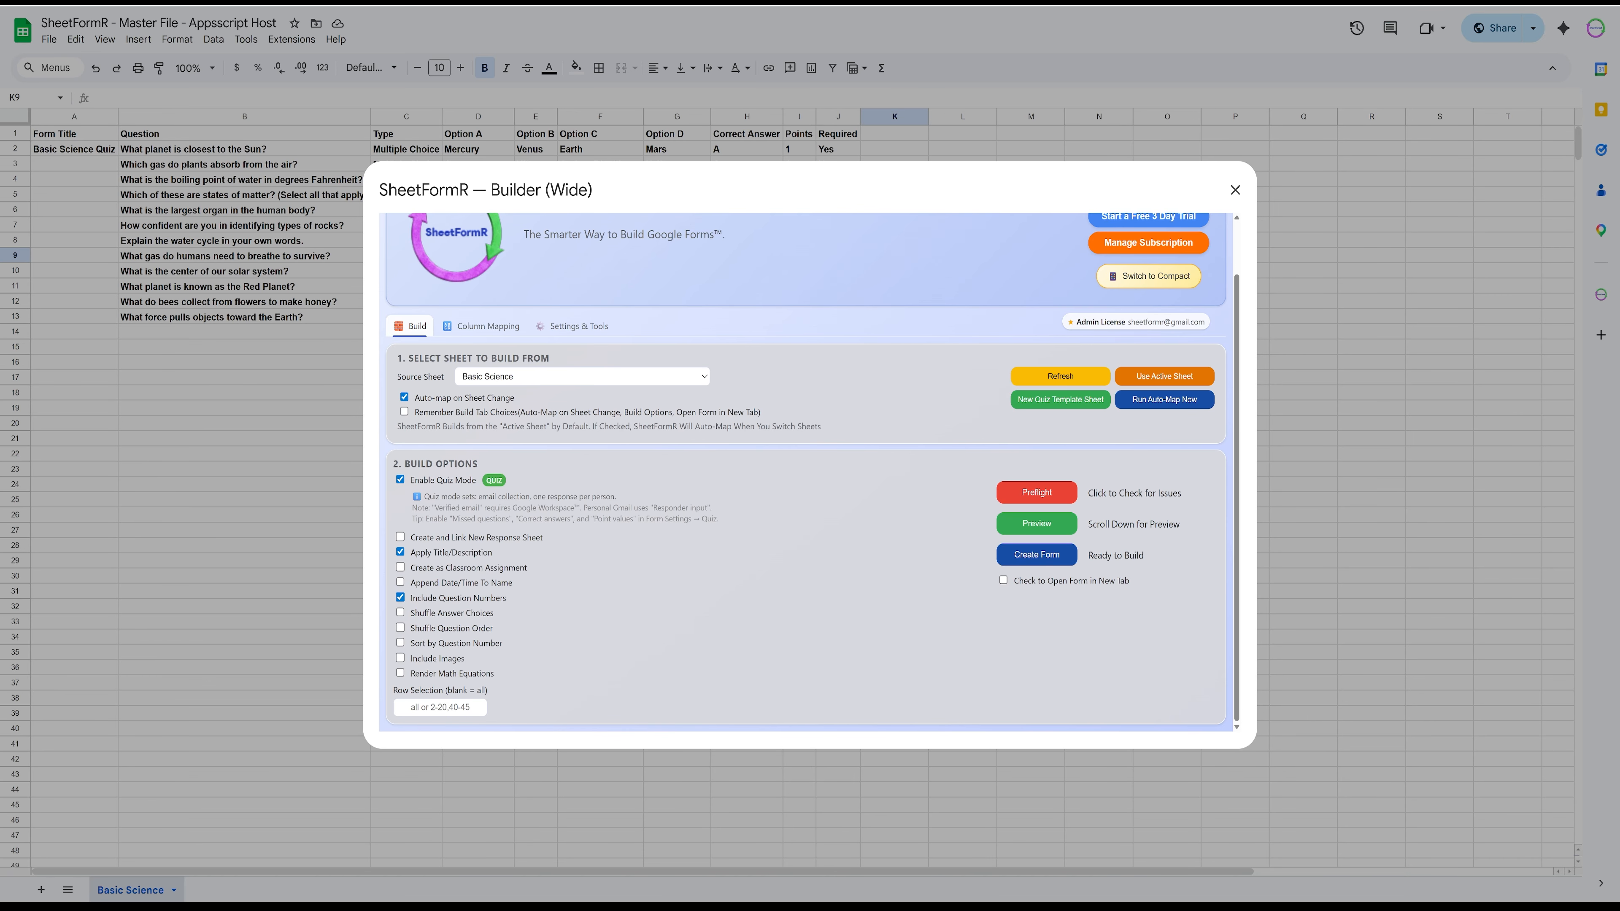
left_click(400, 552)
left_click(400, 597)
left_click(399, 479)
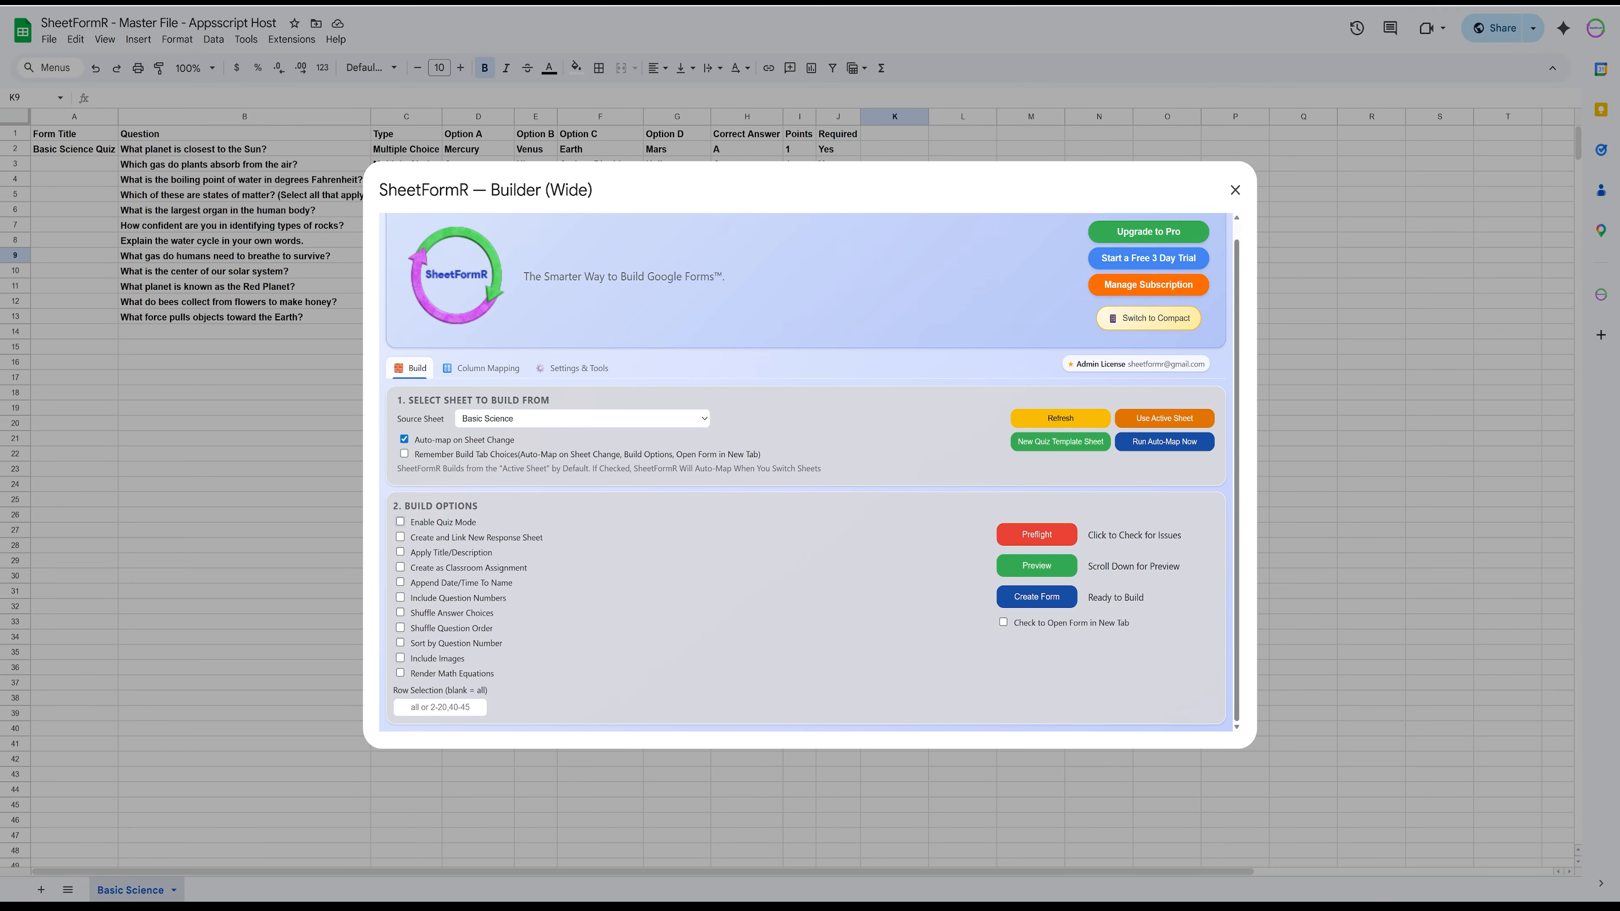
left_click(400, 522)
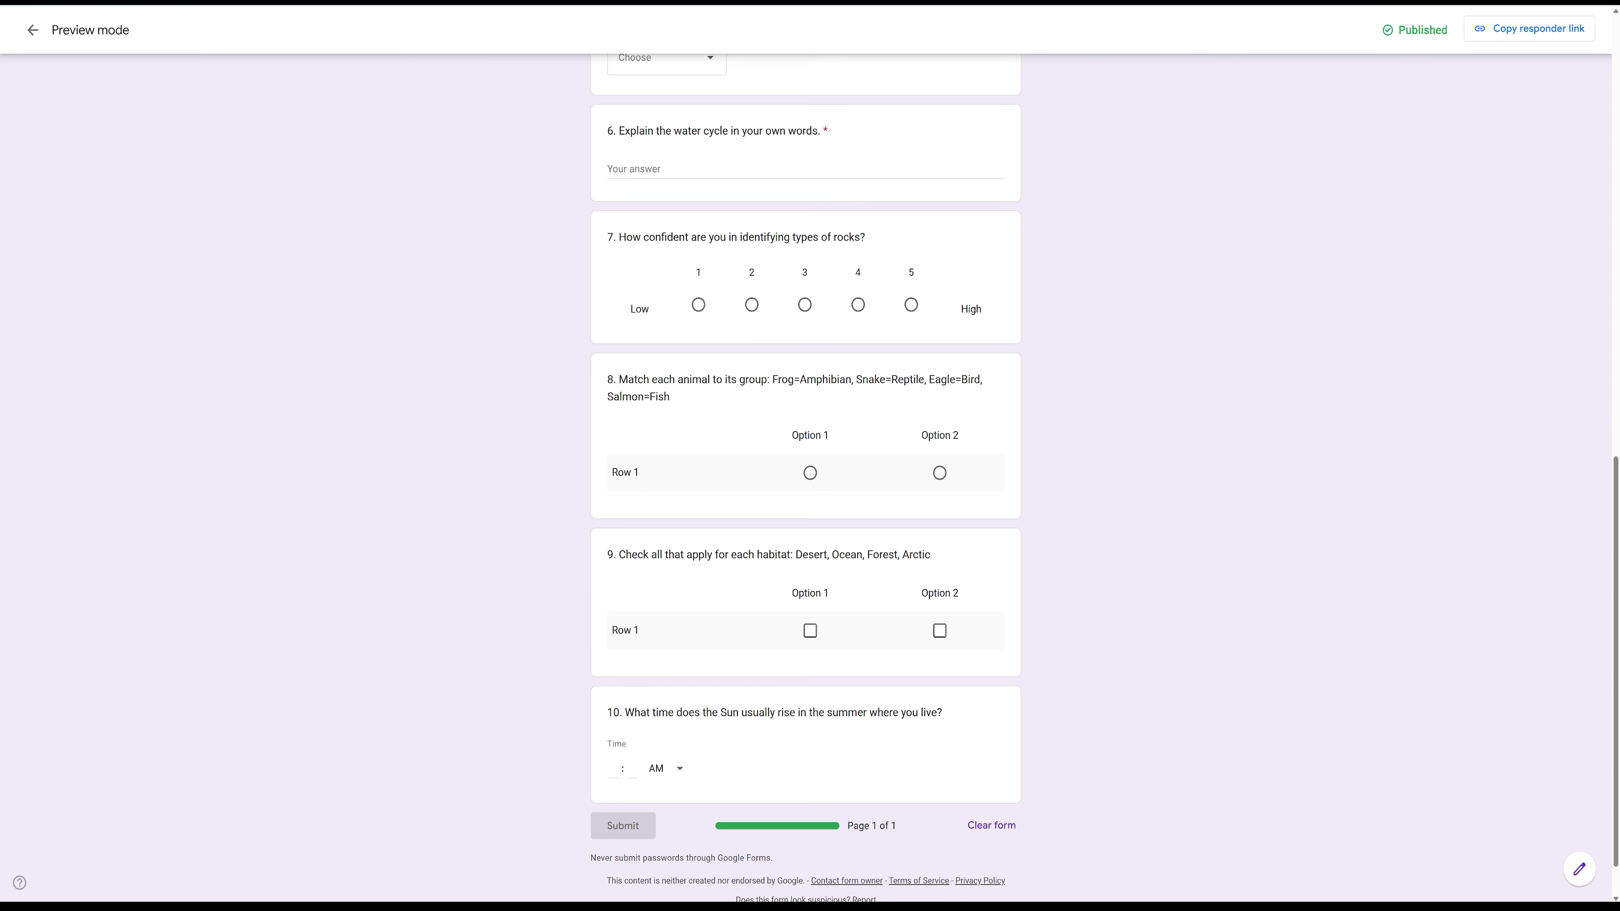
Step: Turn off Make this a quiz for the Basic Science Quiz form and show its responses
scroll(805, 478, "up", 15)
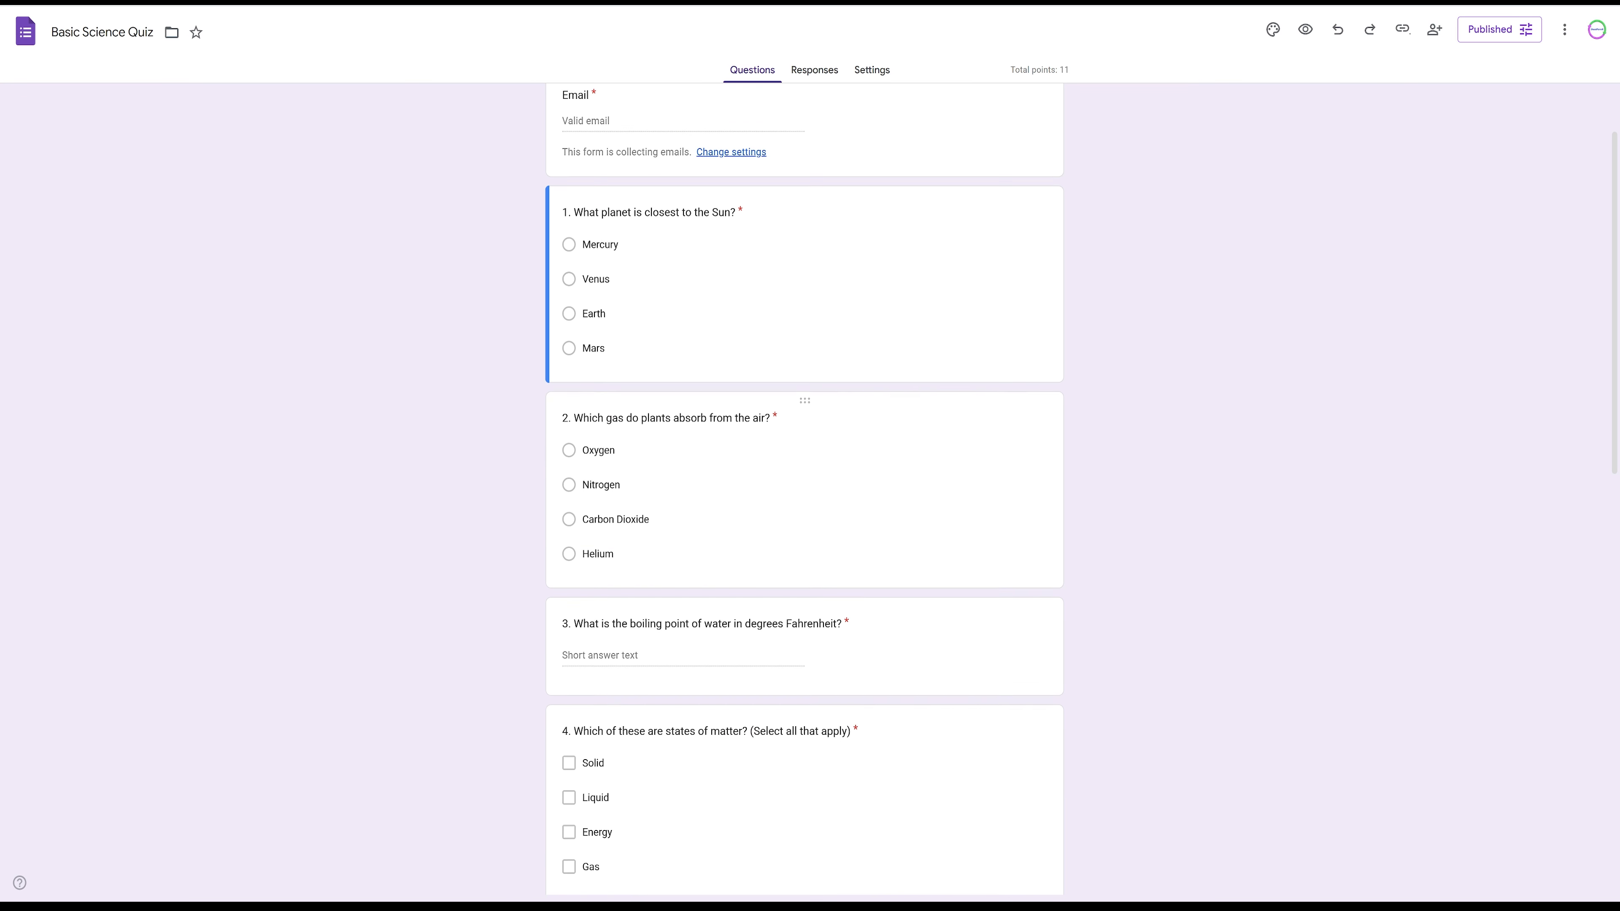
left_click(872, 70)
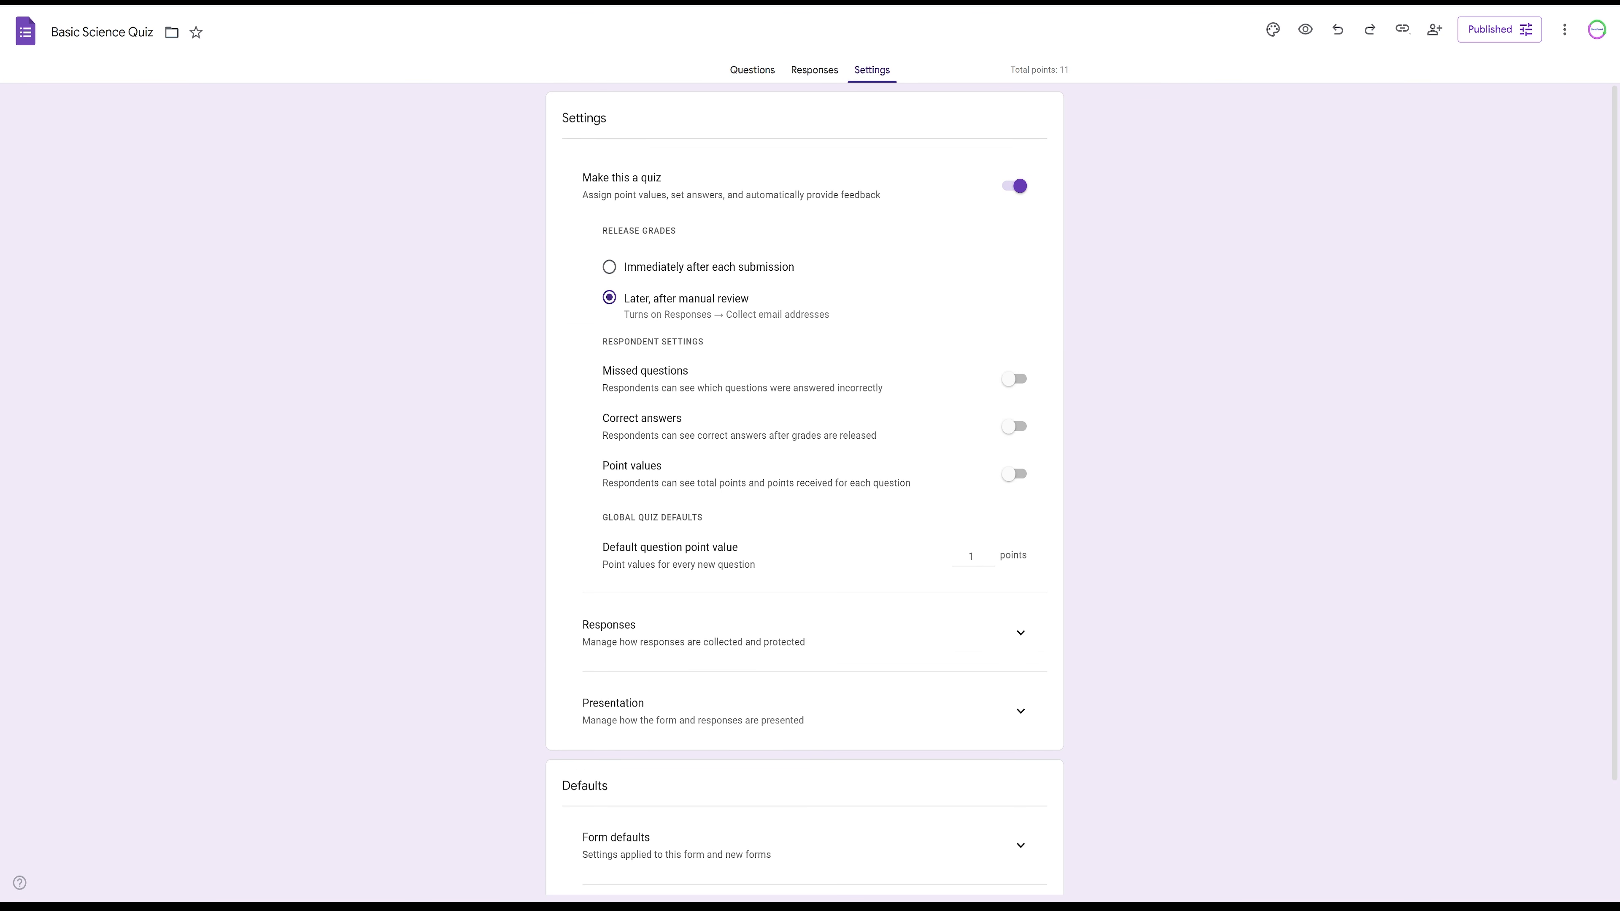
left_click(1014, 186)
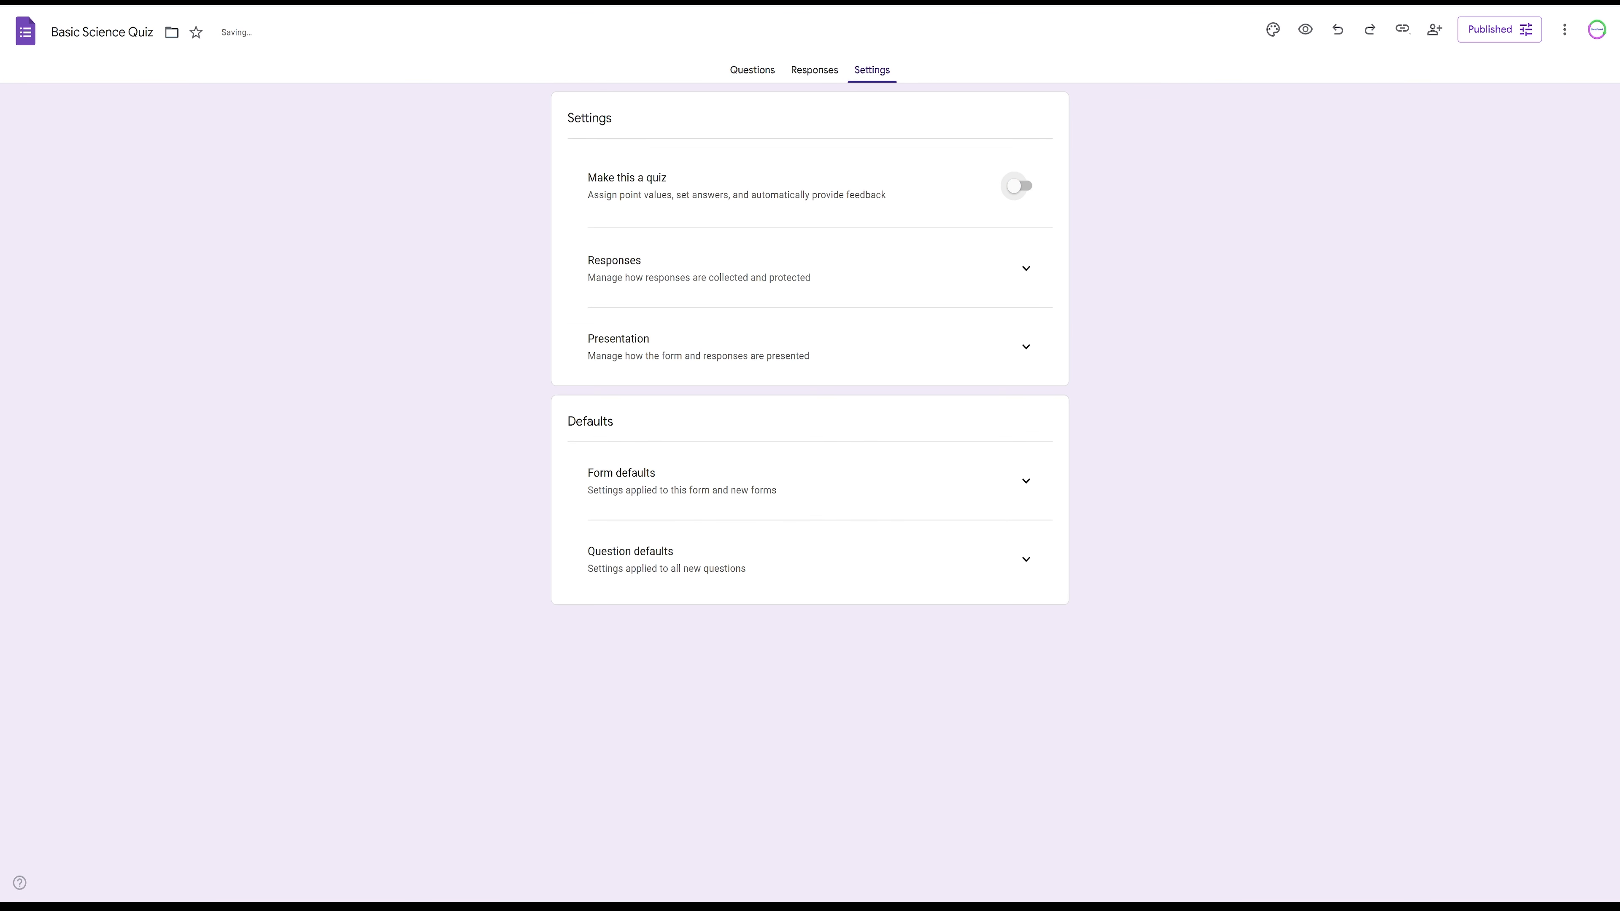
left_click(1014, 185)
left_click(1016, 186)
left_click(809, 67)
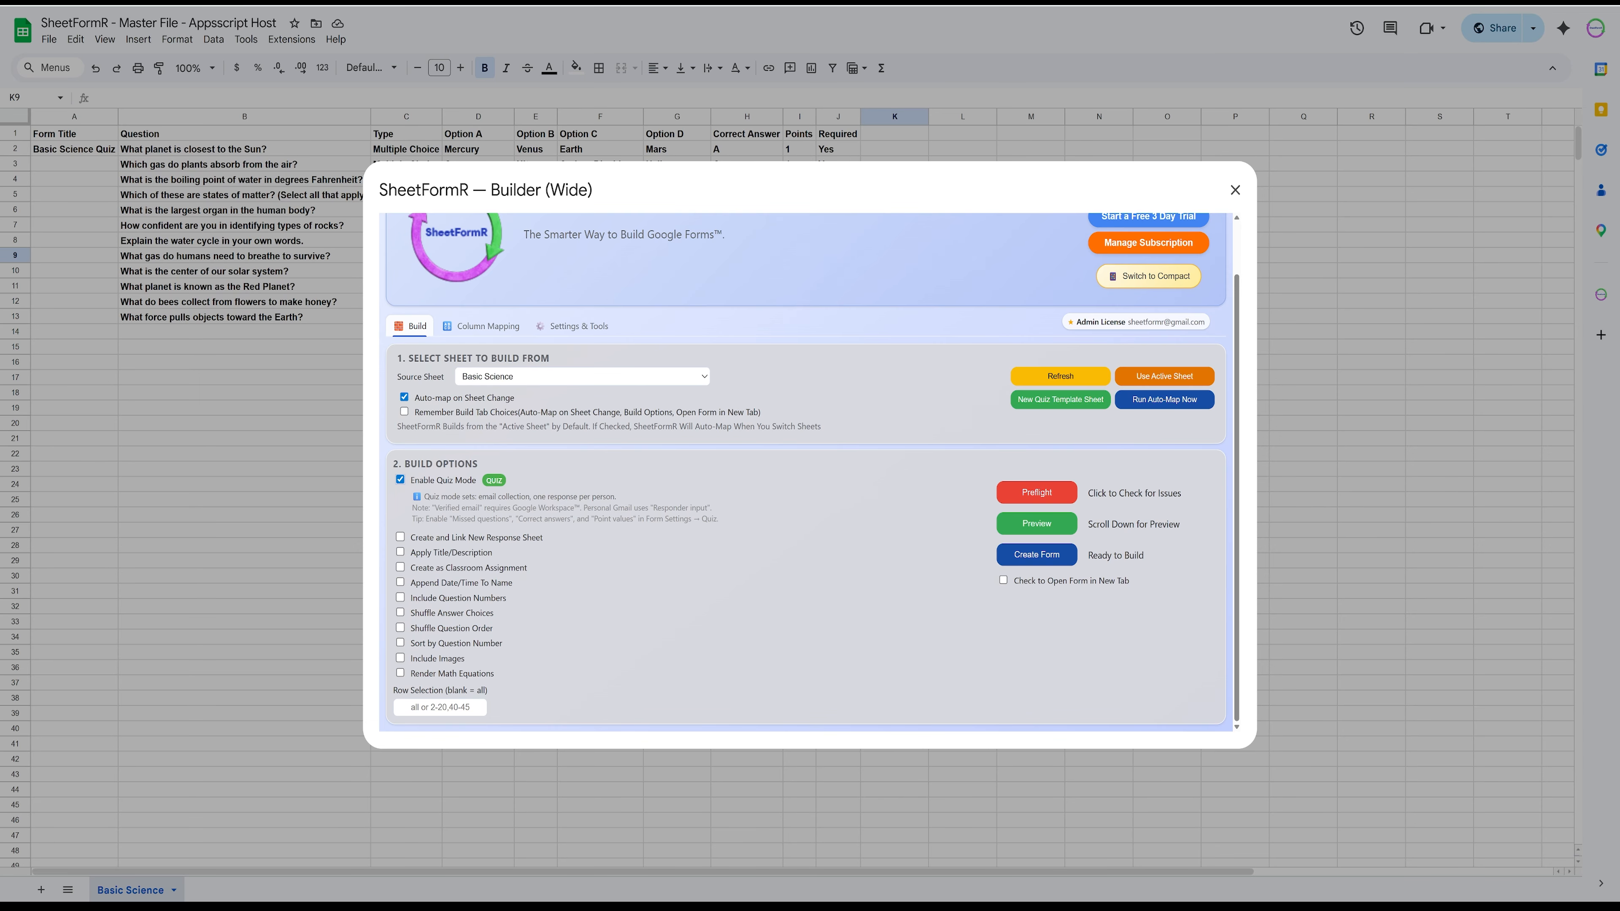
Step: Enable Create and Link New Response Sheet and look through the AI, polishing, submission tracking and roster features in Settings & Tools
left_click(400, 537)
left_click(572, 326)
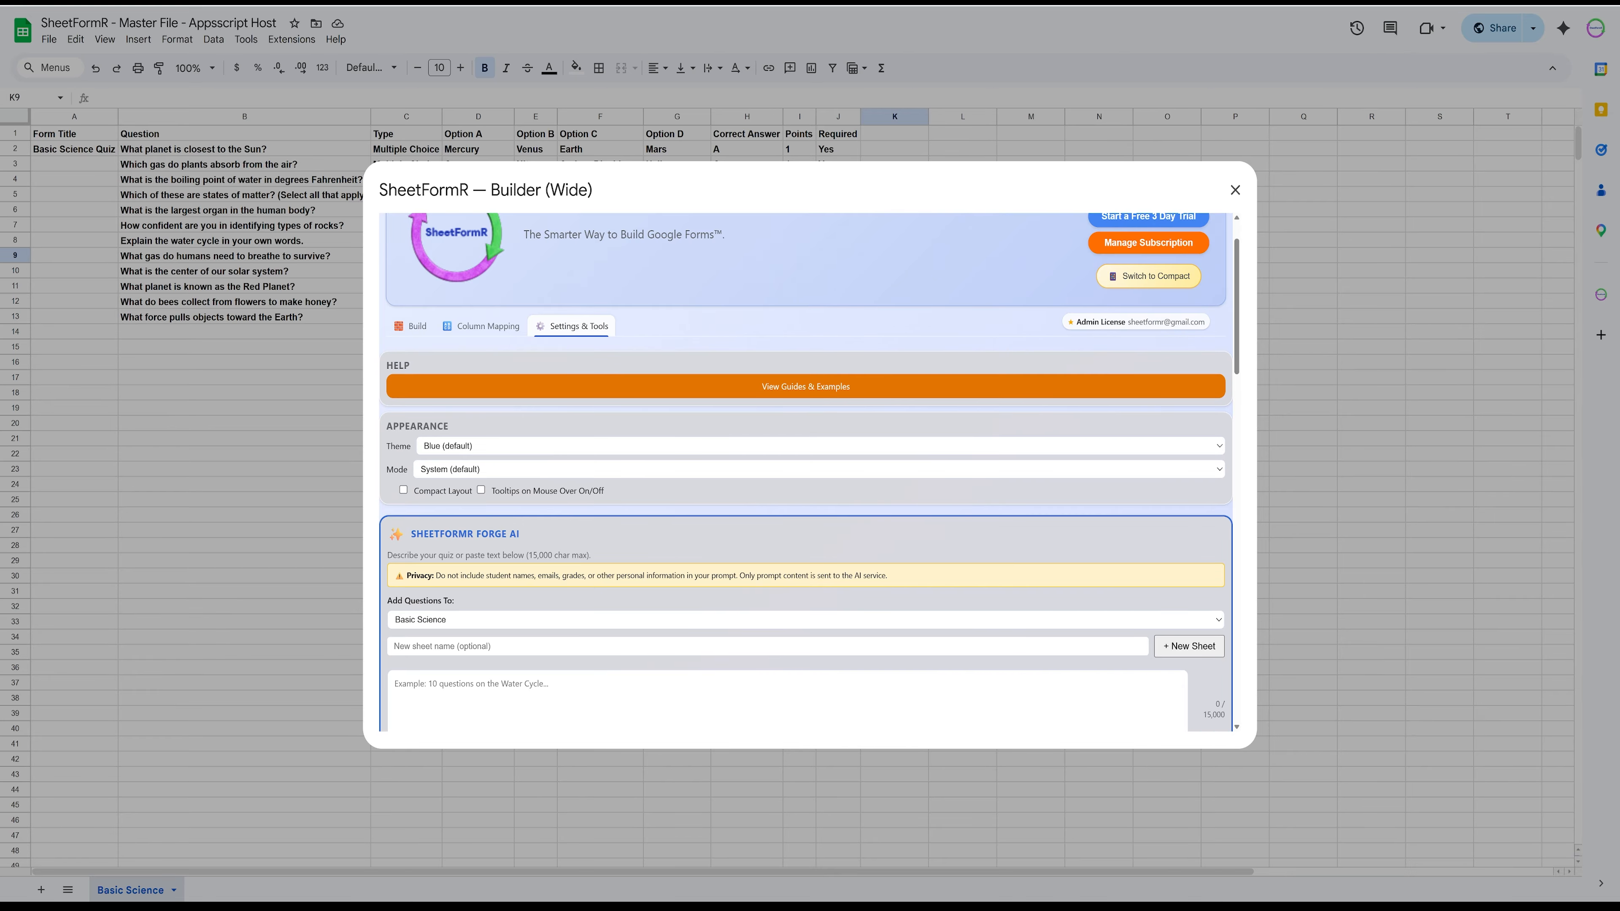
scroll(805, 472, "down", 10)
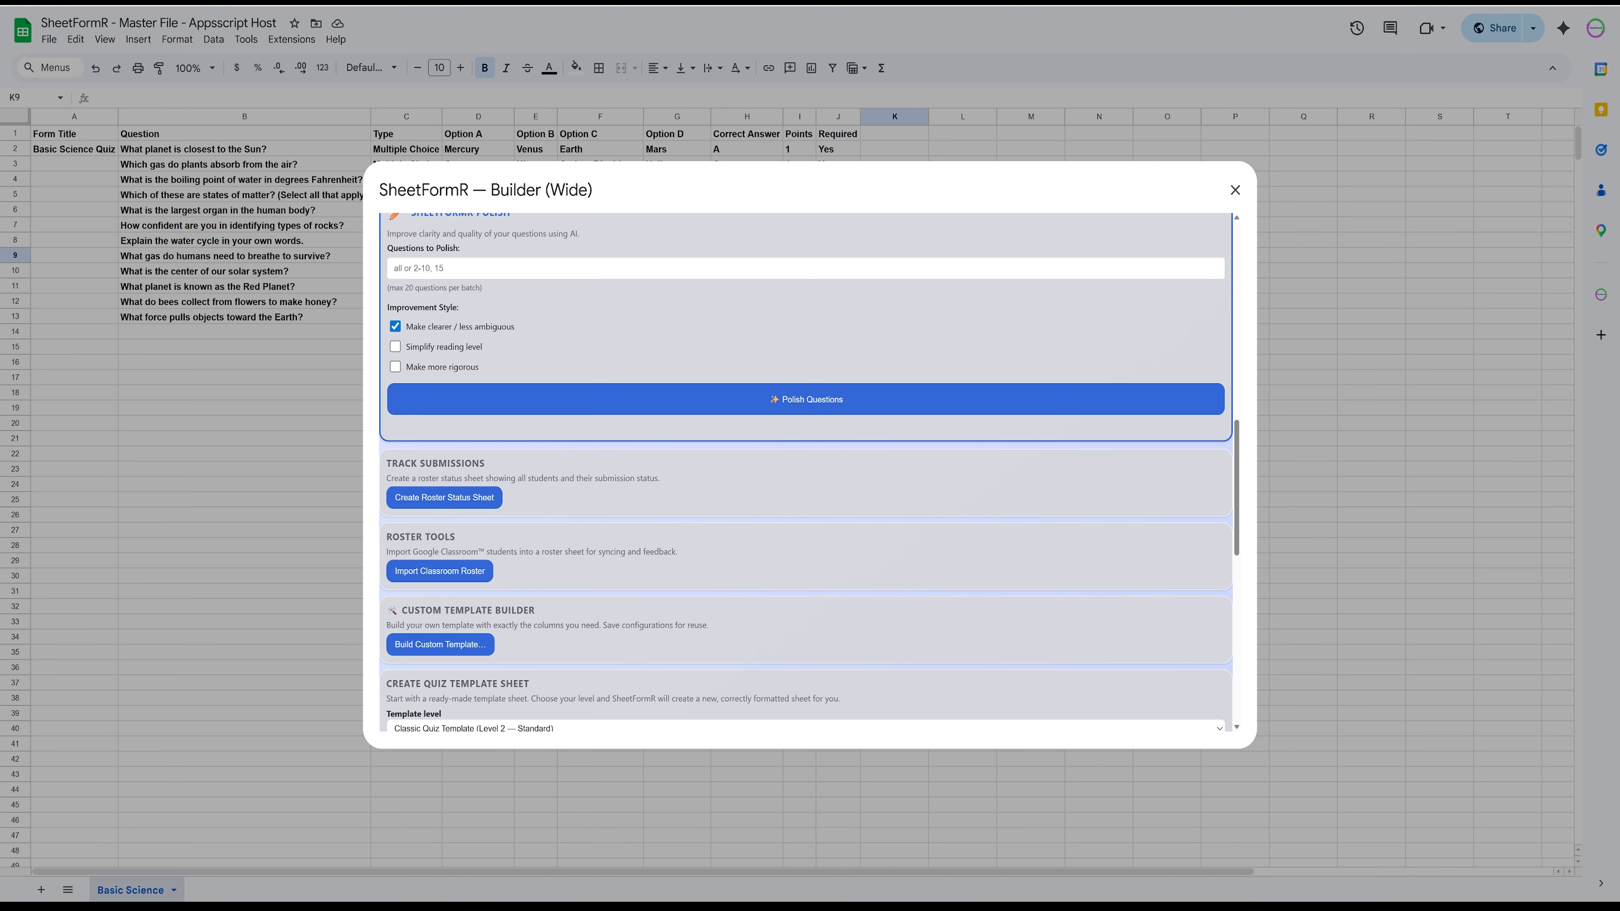
scroll(805, 472, "up", 10)
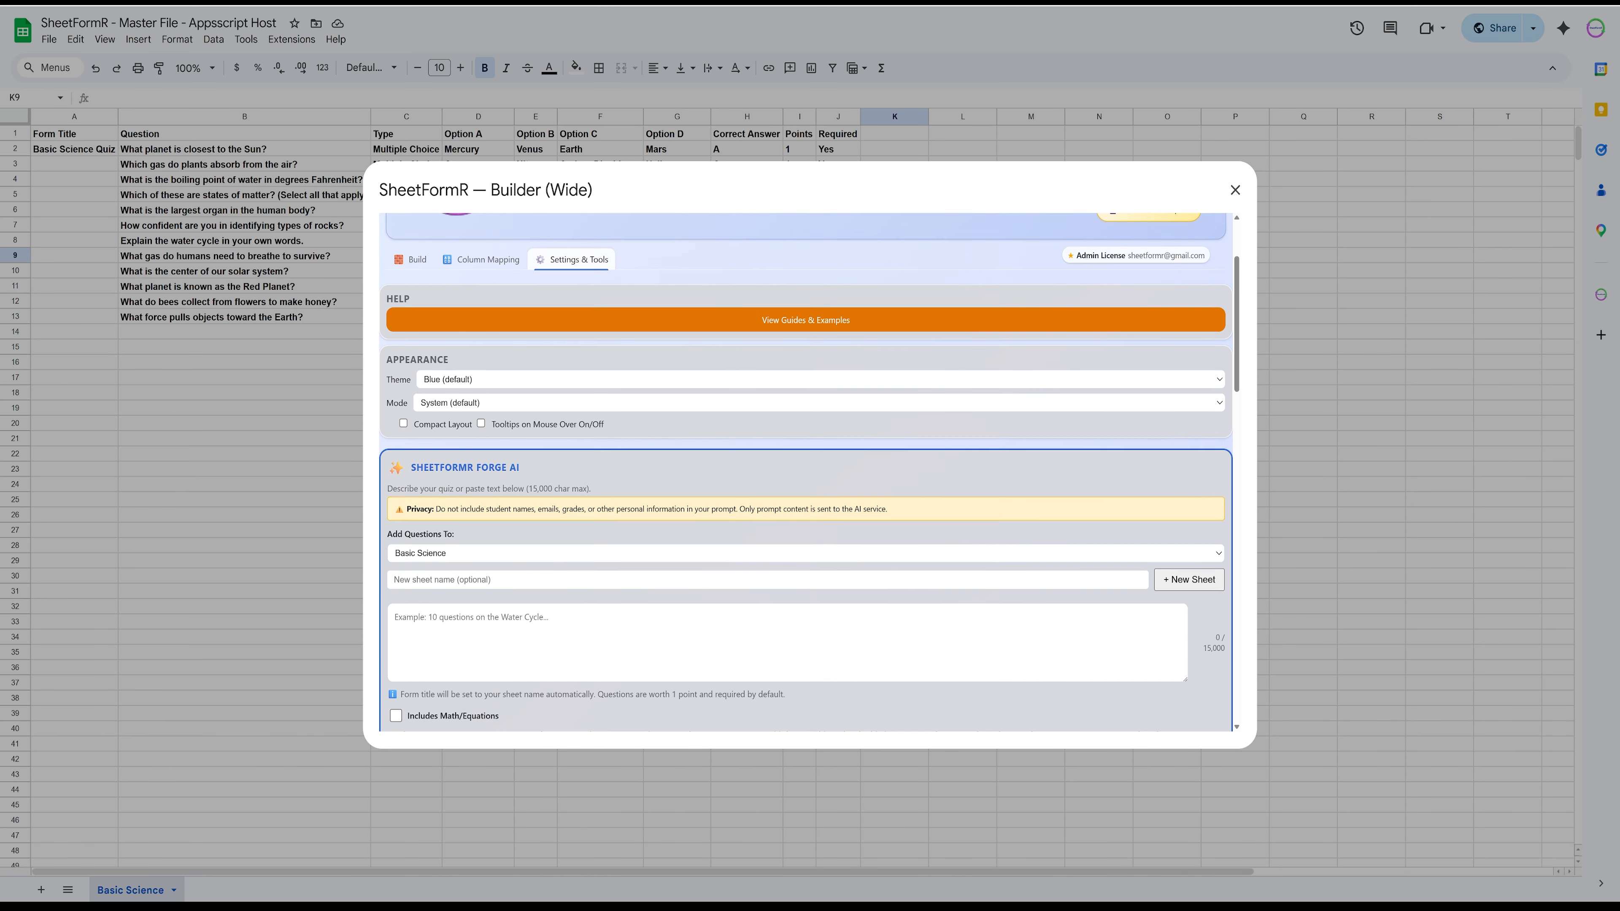
scroll(804, 472, "up", 2)
left_click(411, 383)
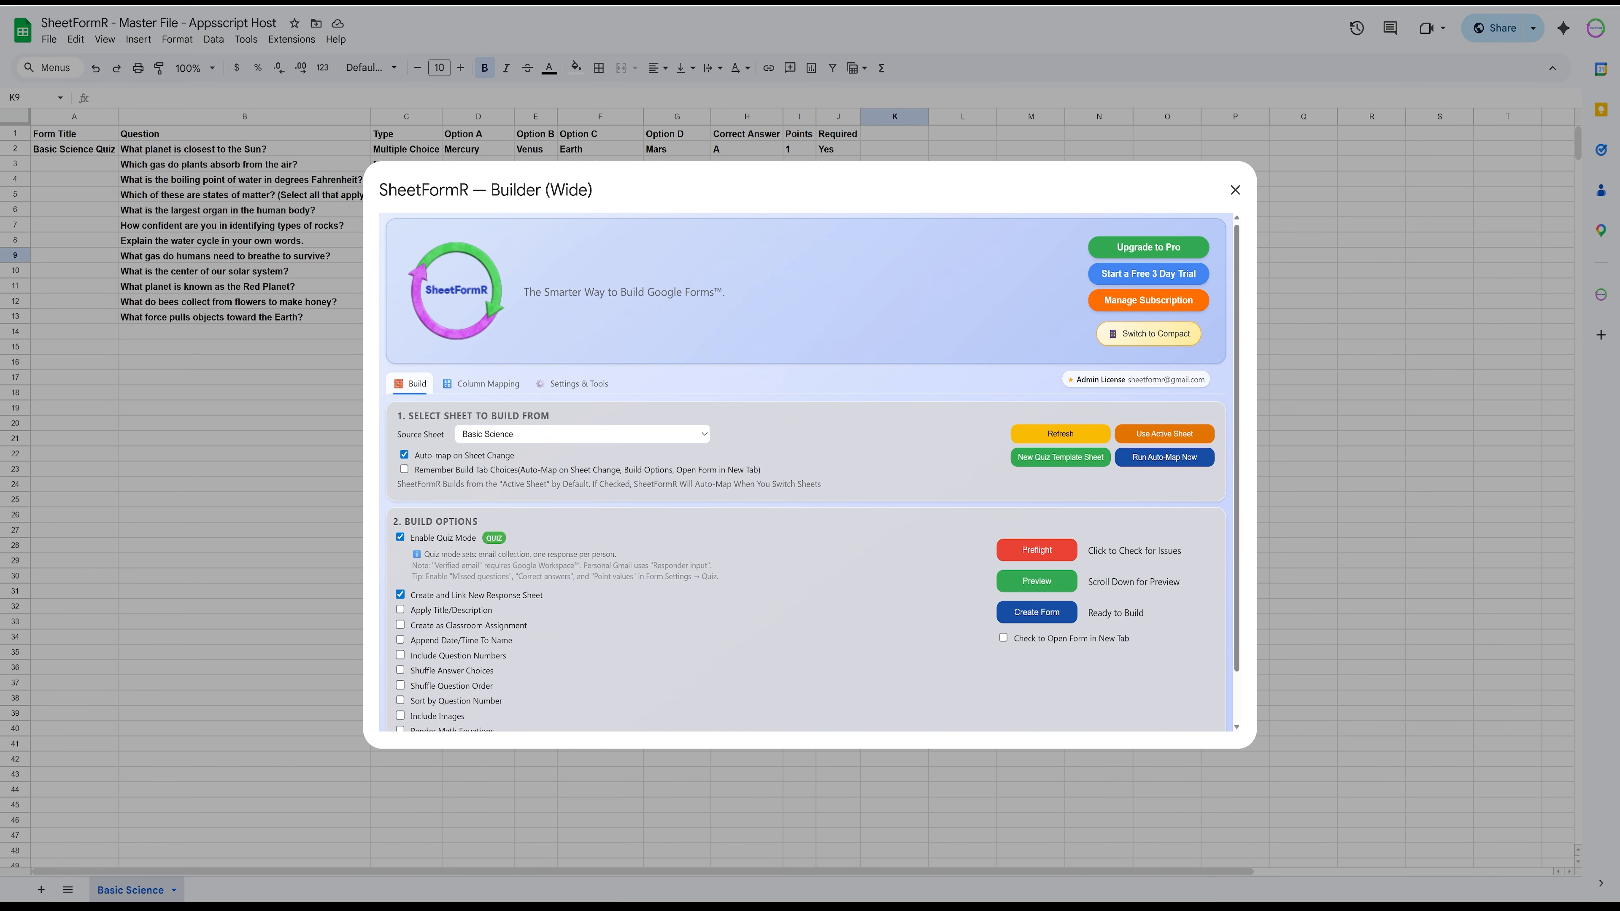
scroll(805, 472, "down", 1)
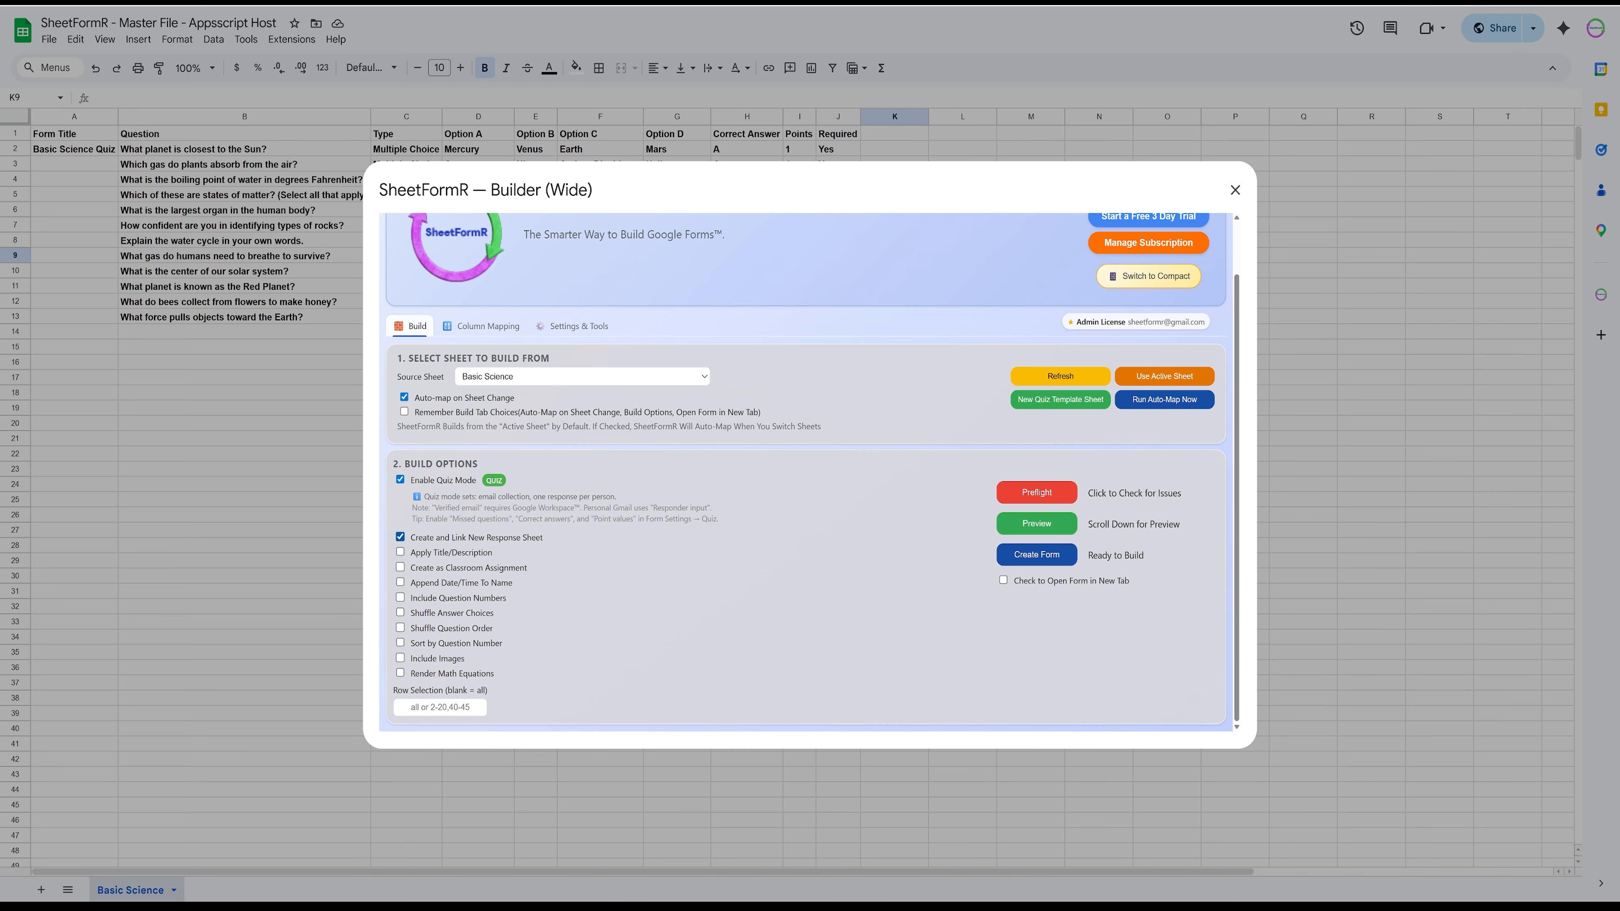
left_click(578, 326)
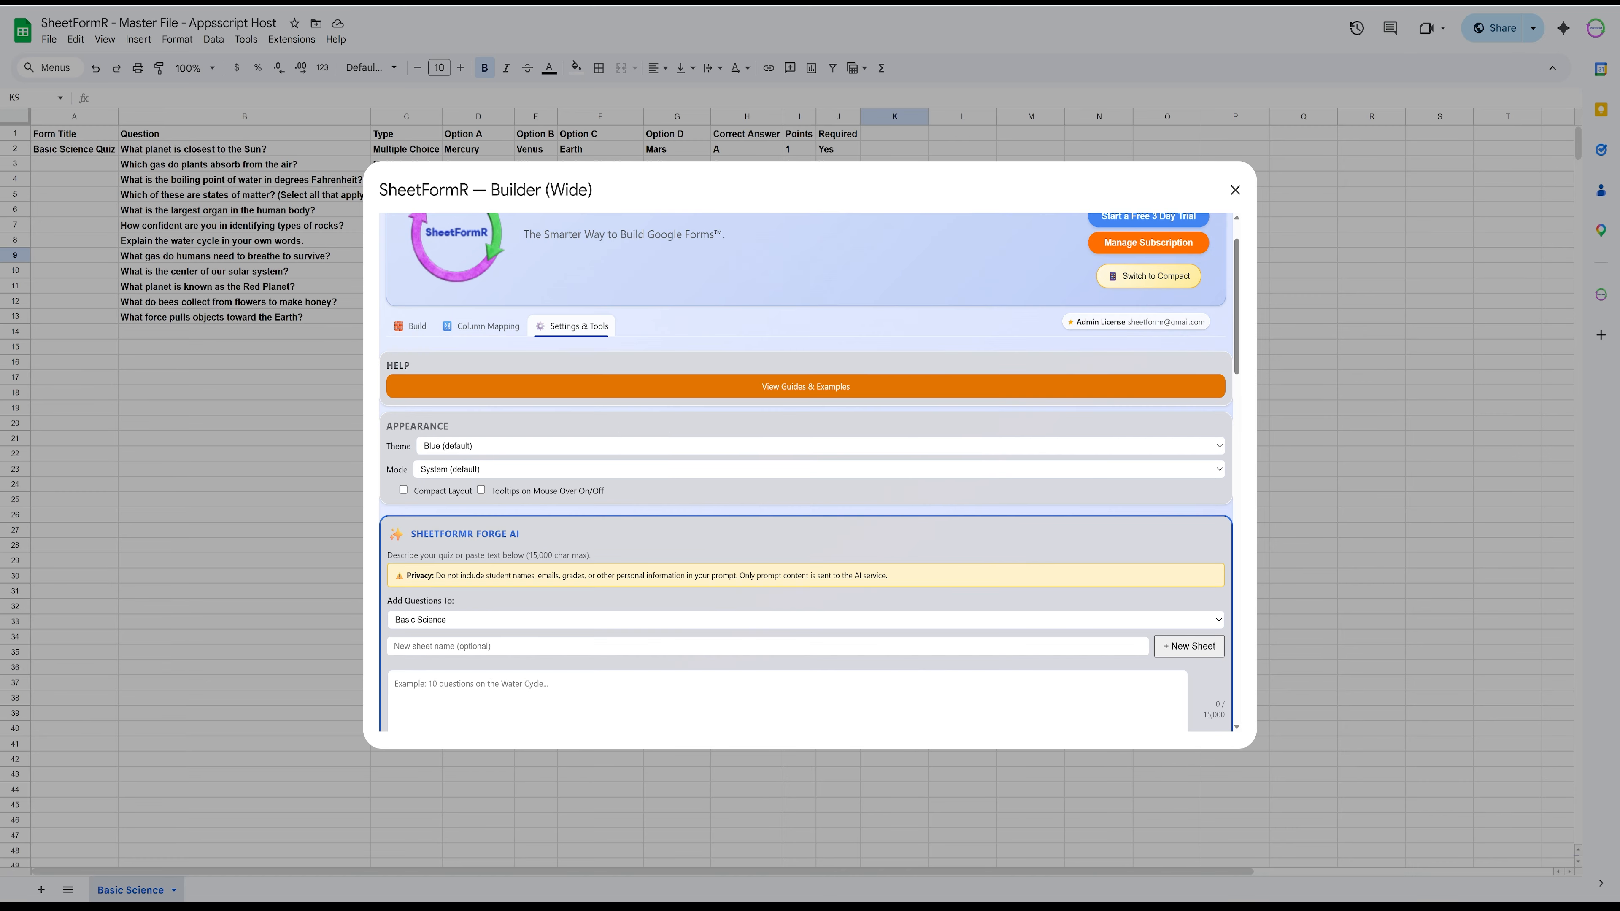
scroll(805, 472, "down", 9)
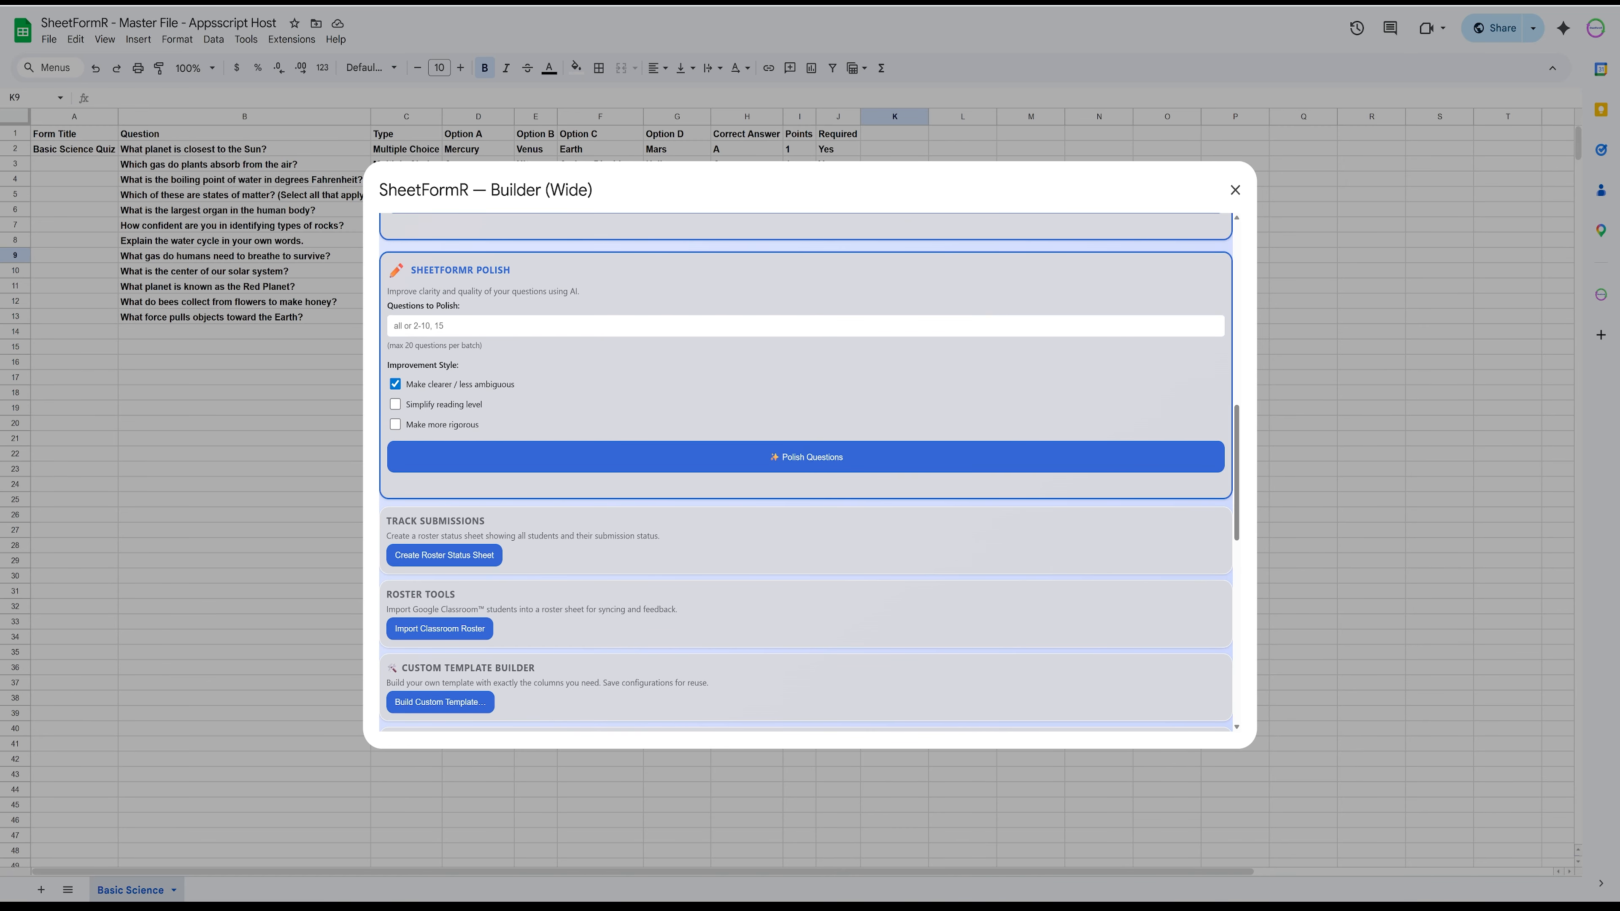
scroll(805, 472, "up", 8)
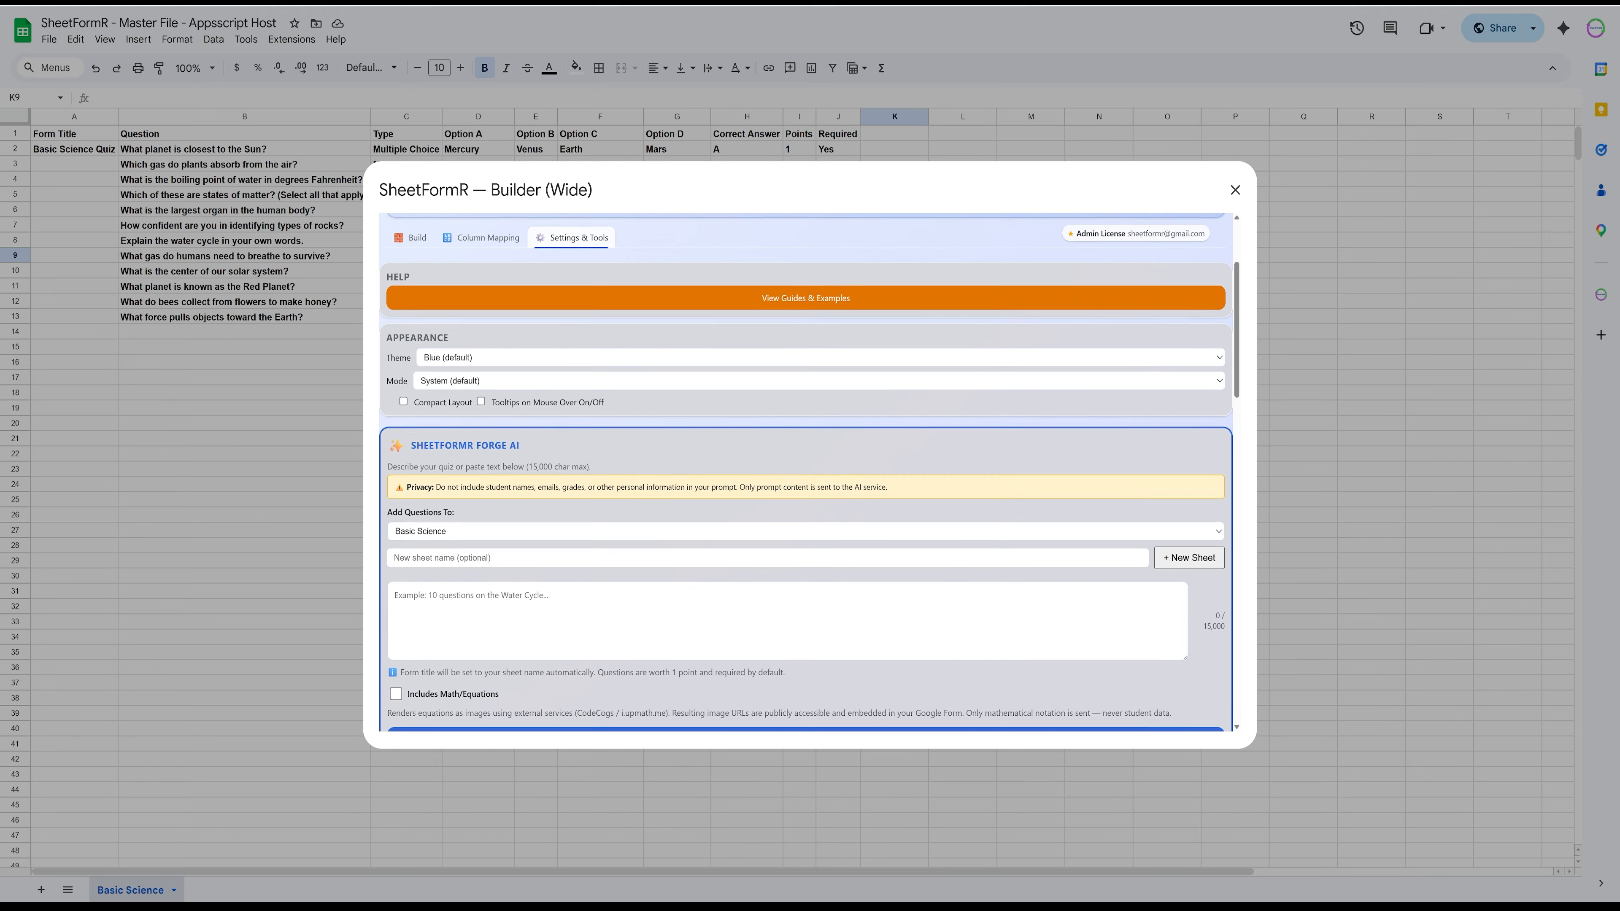
left_click(410, 269)
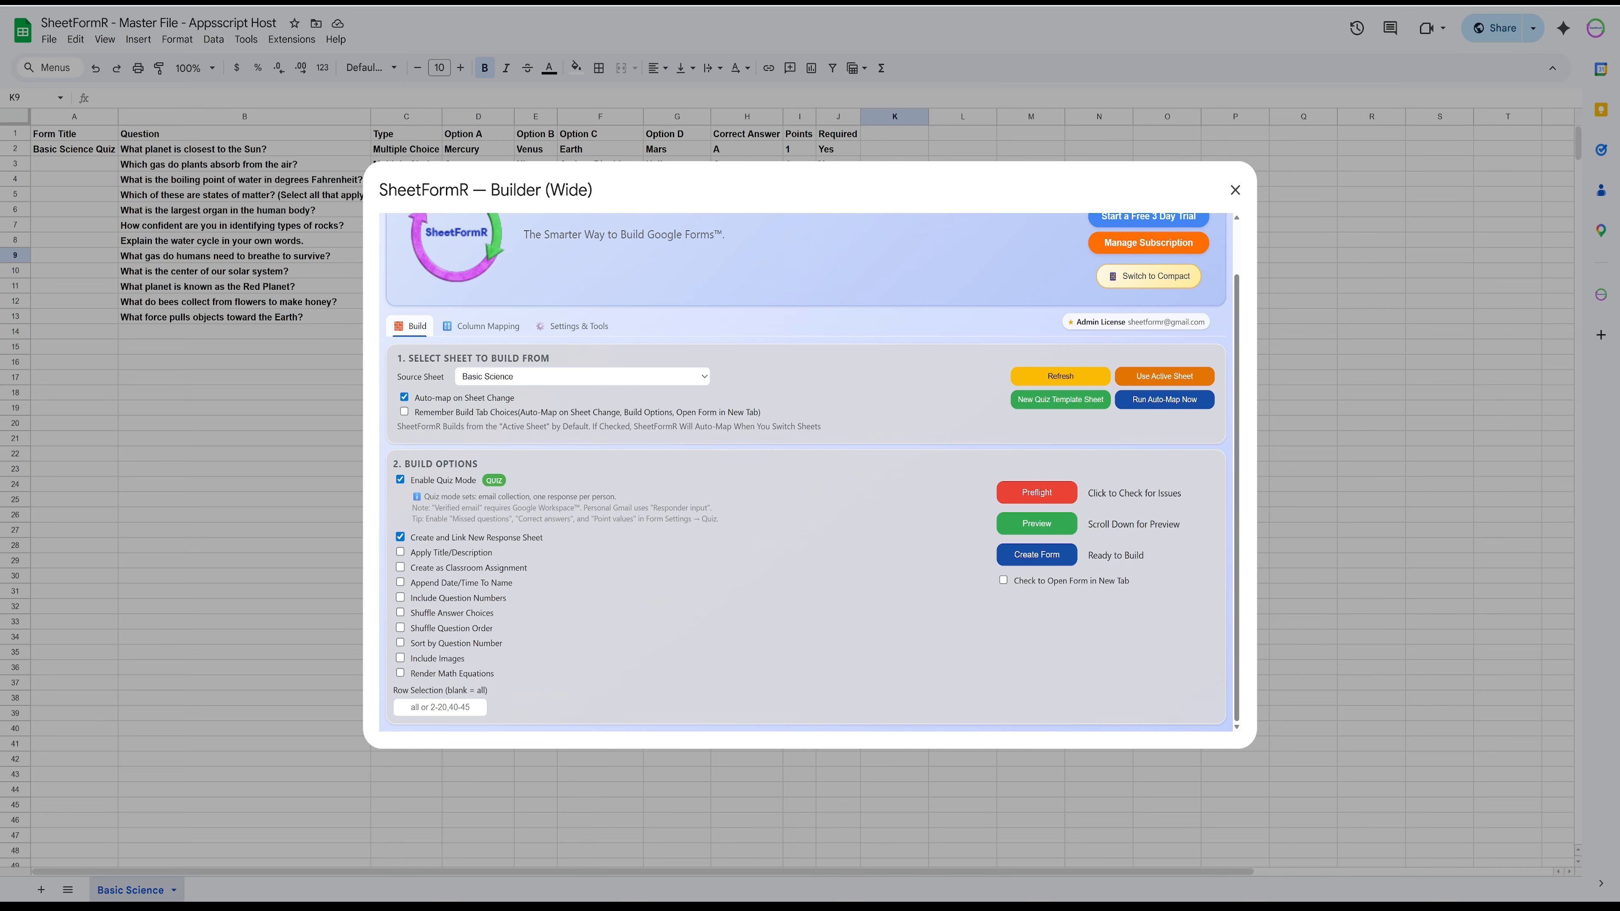
Step: Disable Create and Link New Response Sheet and enable Apply Title/Description in the build options
left_click(400, 537)
left_click(400, 552)
left_click(399, 551)
left_click(400, 551)
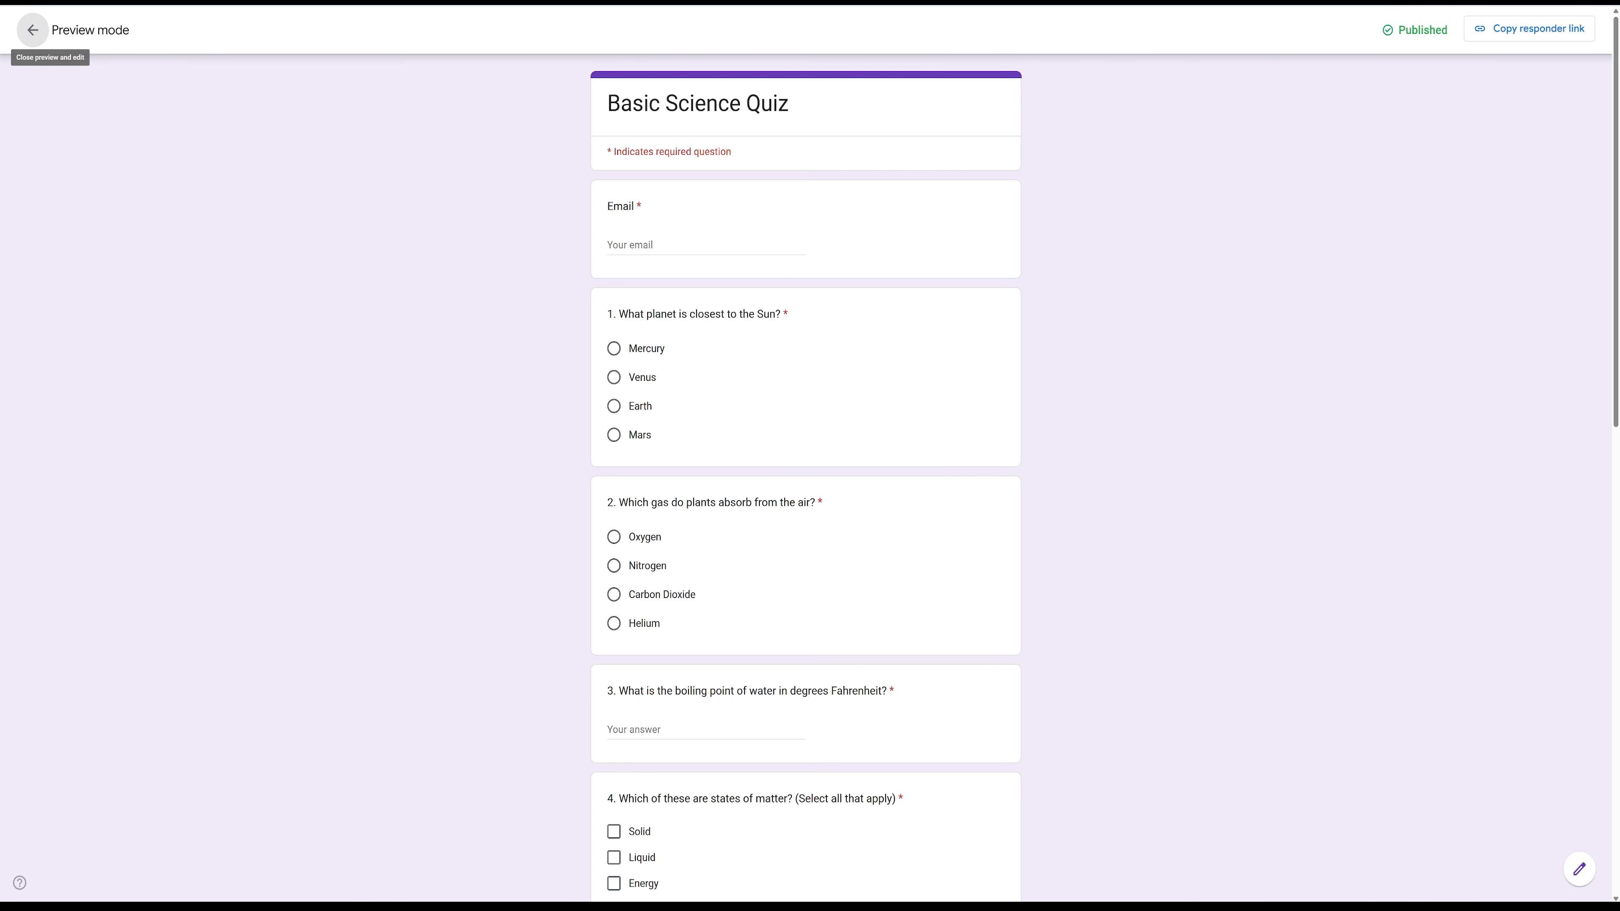
Step: Close the form preview and show the questions of the Basic Science Quiz form
left_click(31, 29)
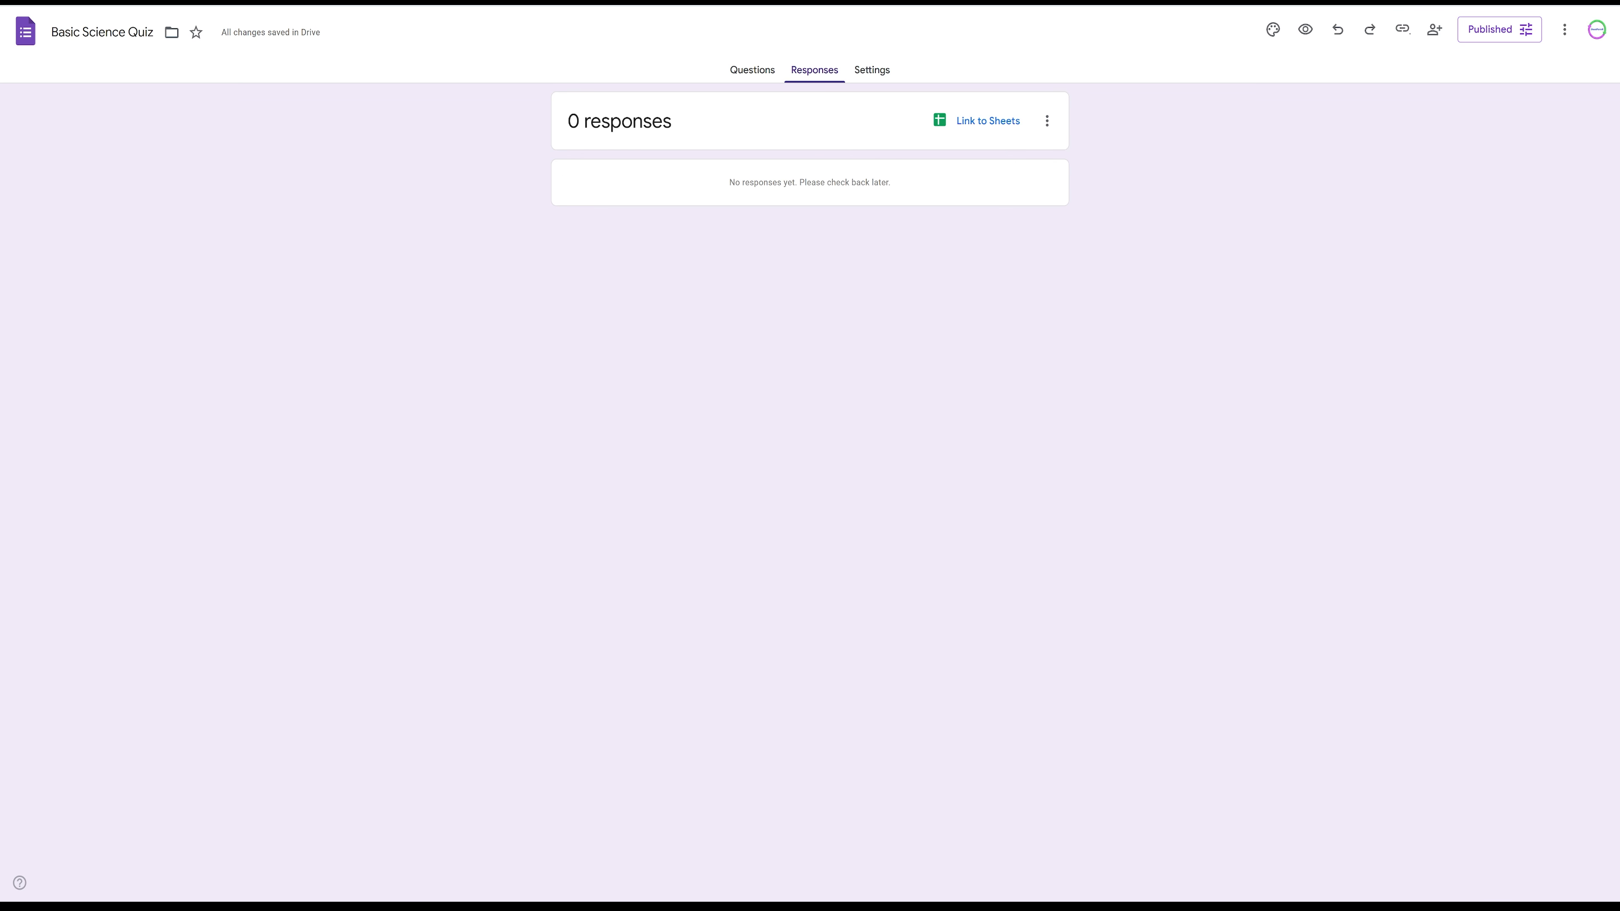
left_click(752, 70)
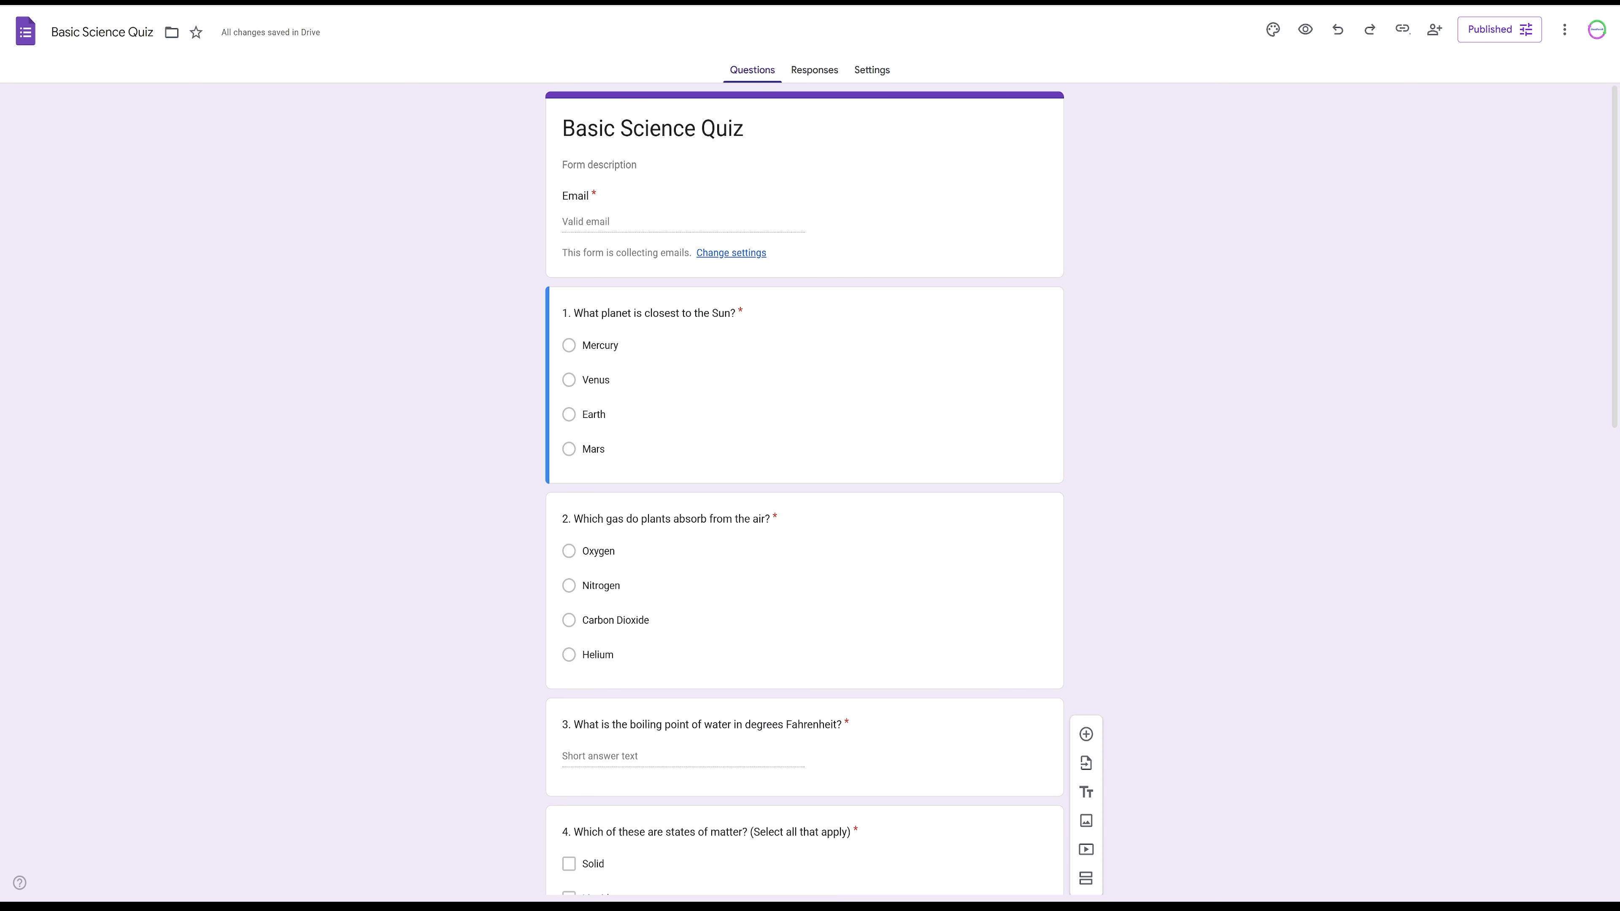
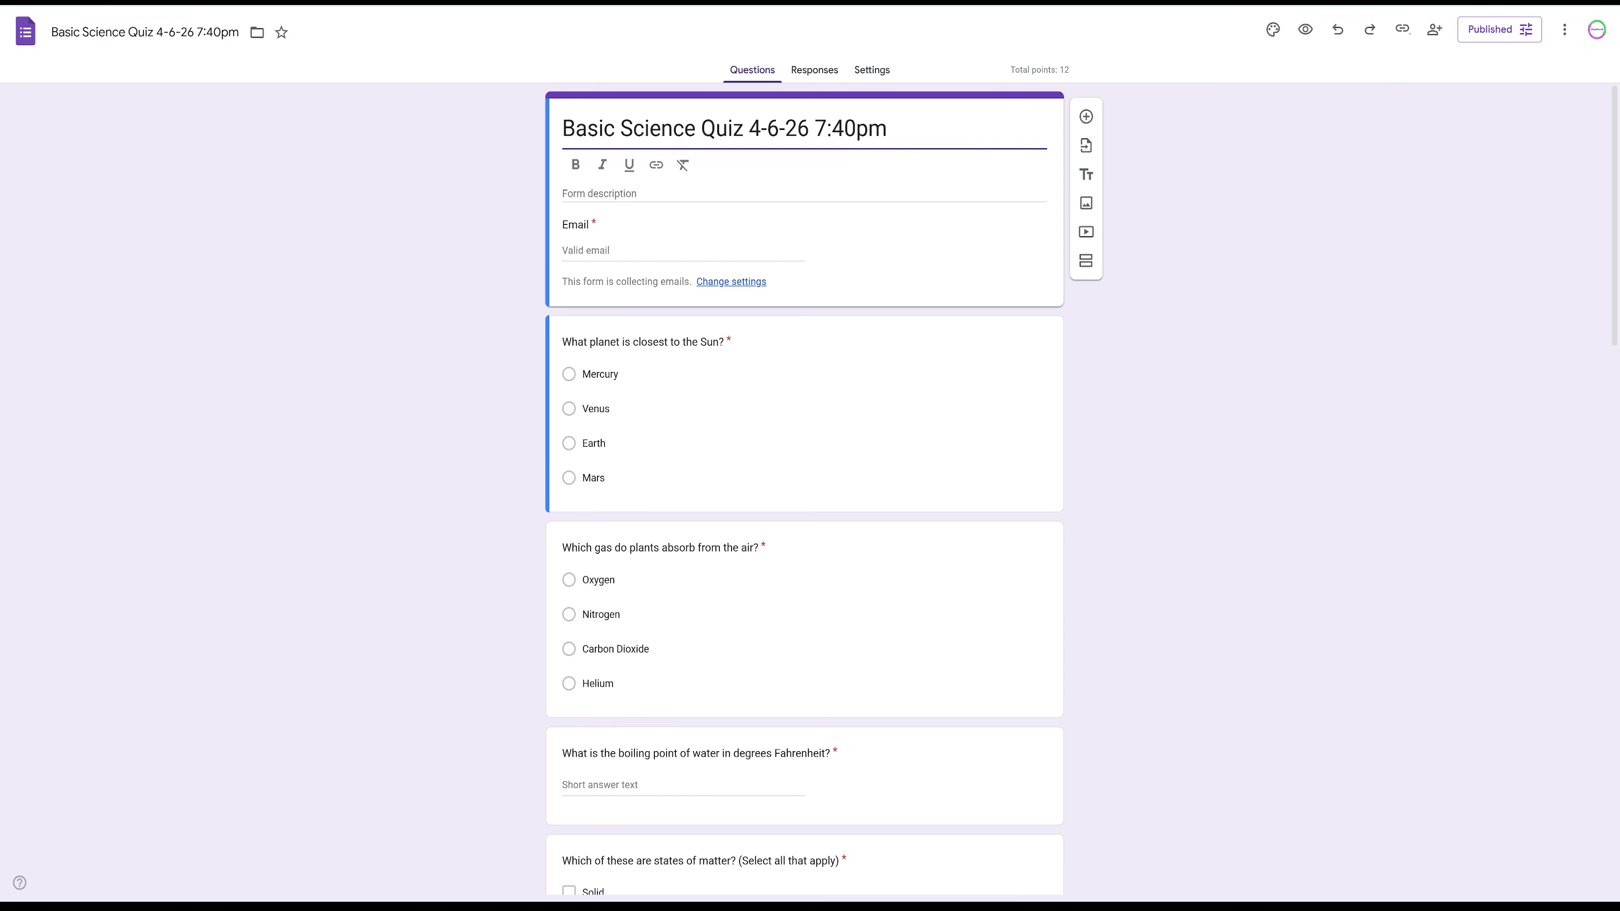
Step: Review the questions and quiz settings of the form titled Basic Science Quiz 4-6-26 7:40pm
scroll(804, 491, "down", 10)
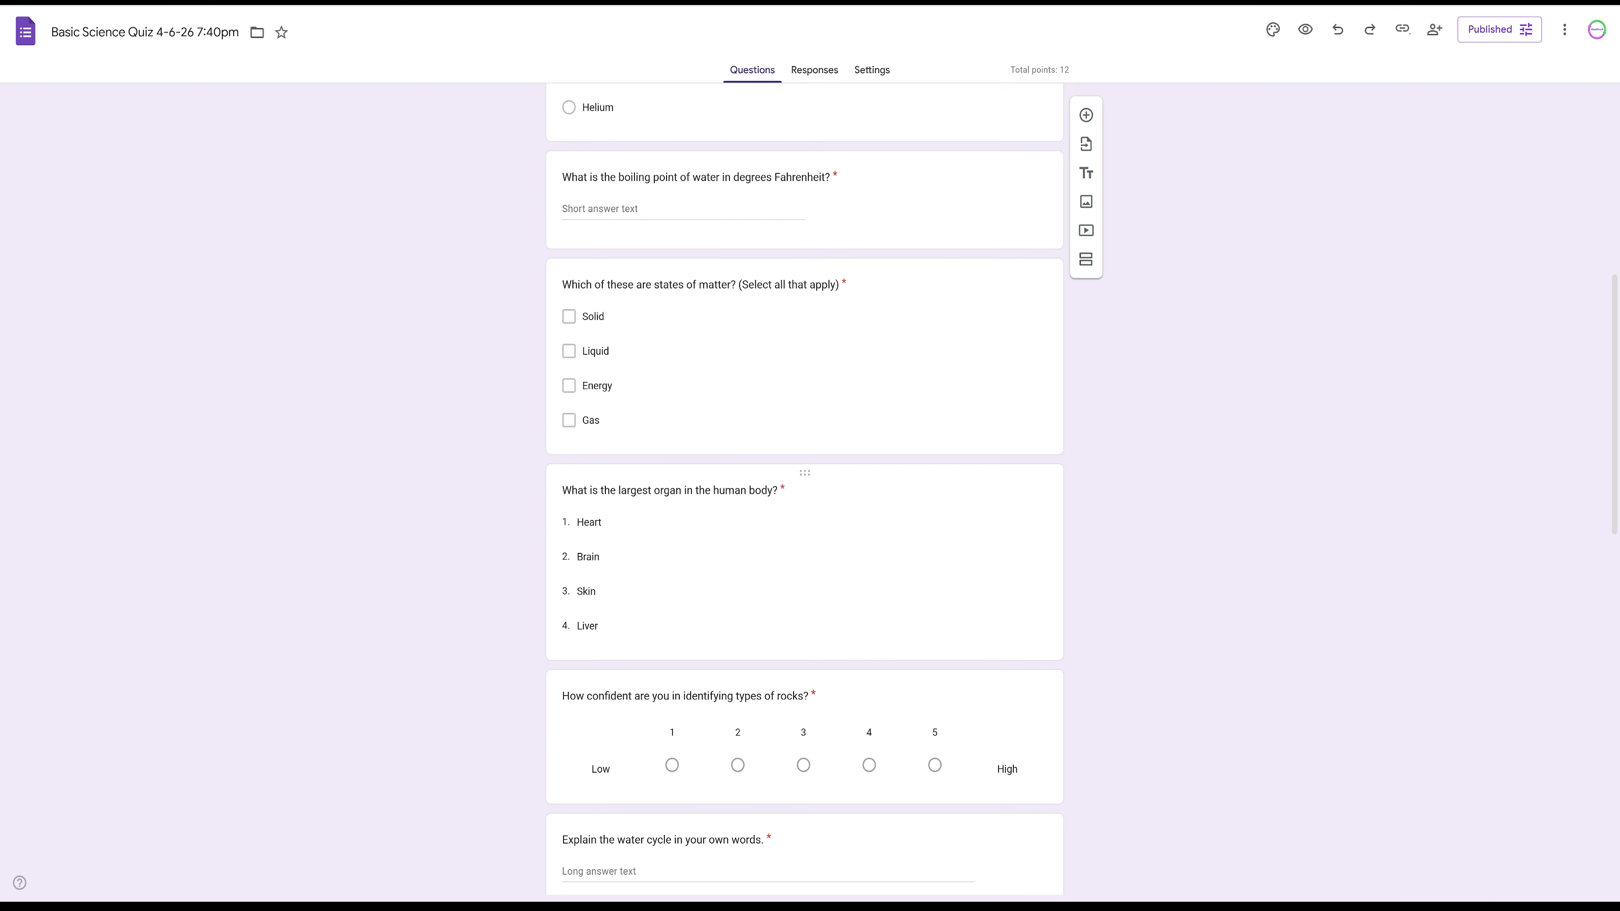
scroll(804, 651, "up", 10)
left_click(872, 70)
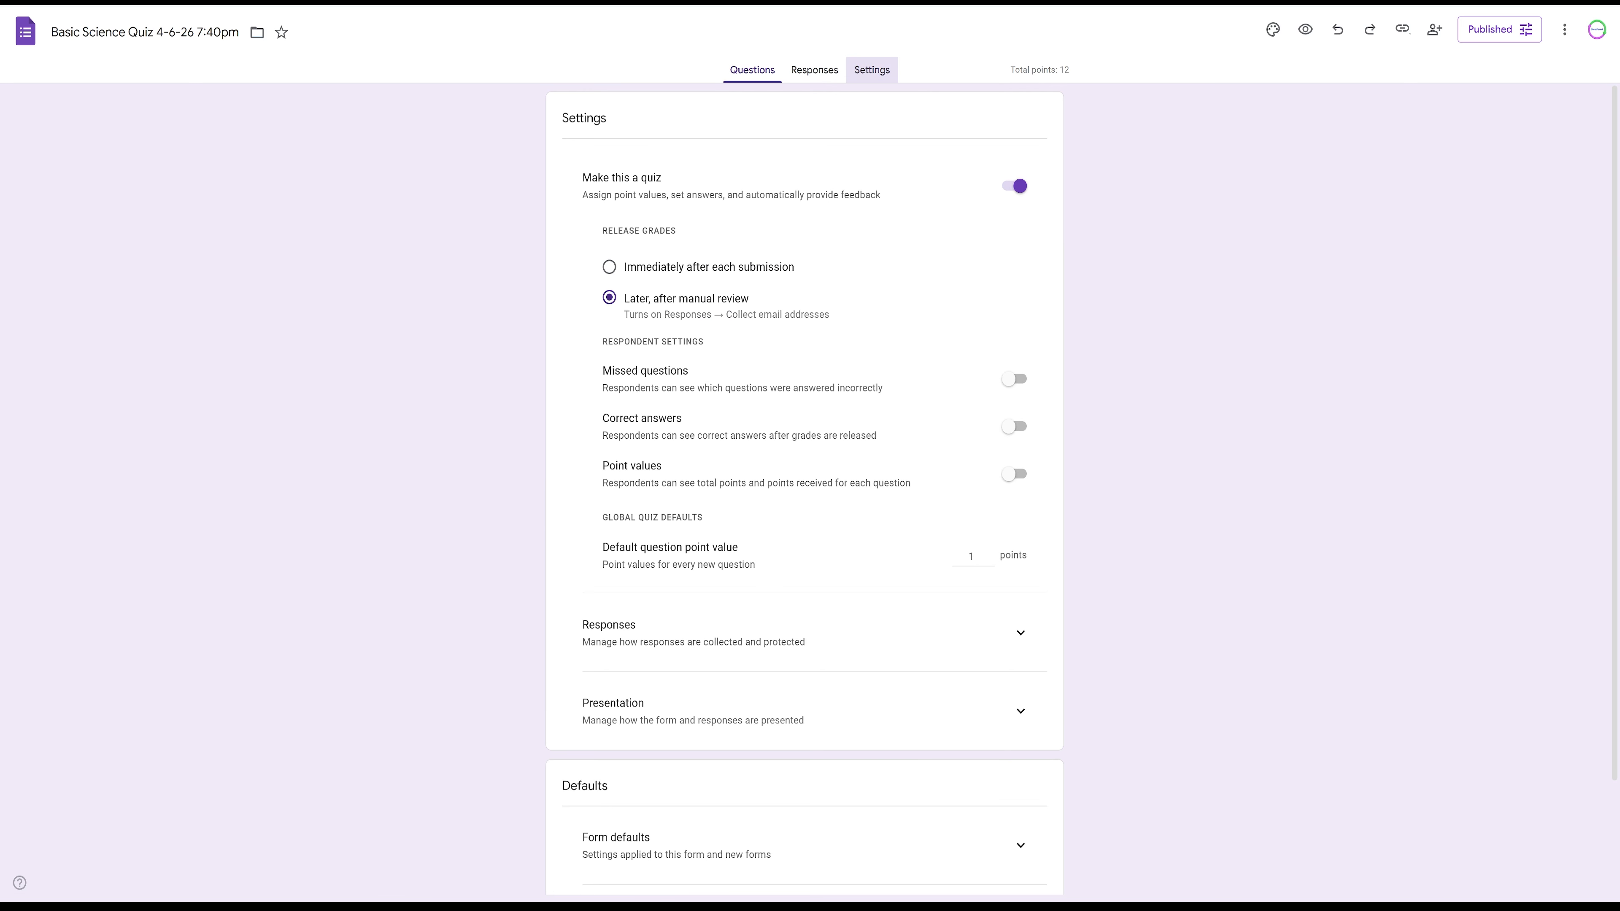
scroll(804, 491, "down", 2)
scroll(804, 492, "up", 2)
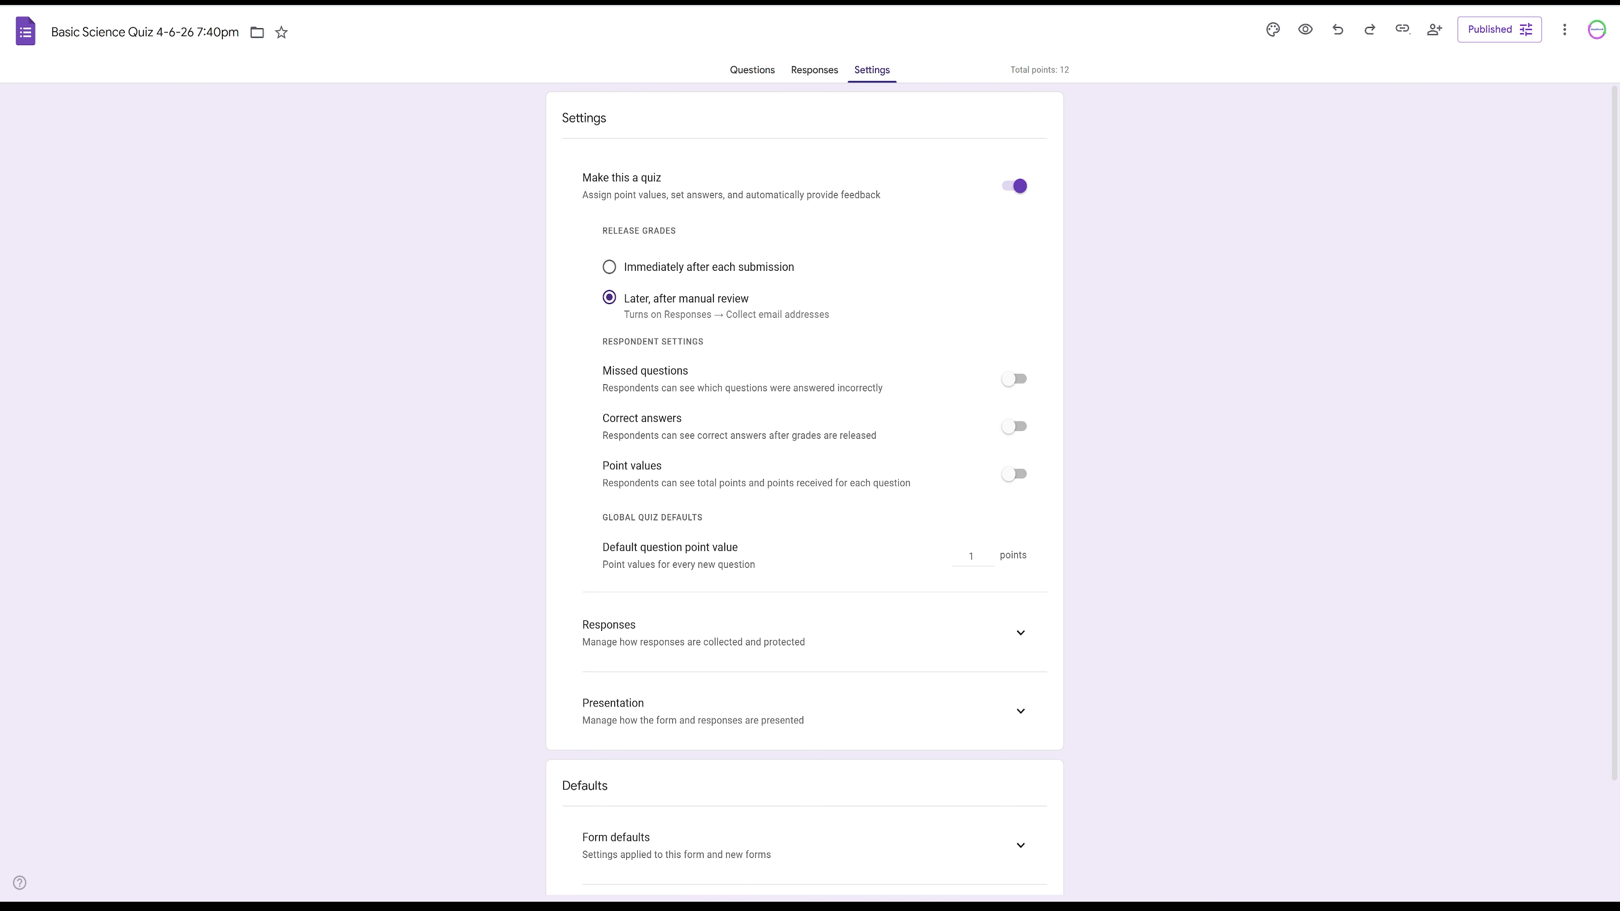
left_click(753, 70)
scroll(804, 588, "down", 18)
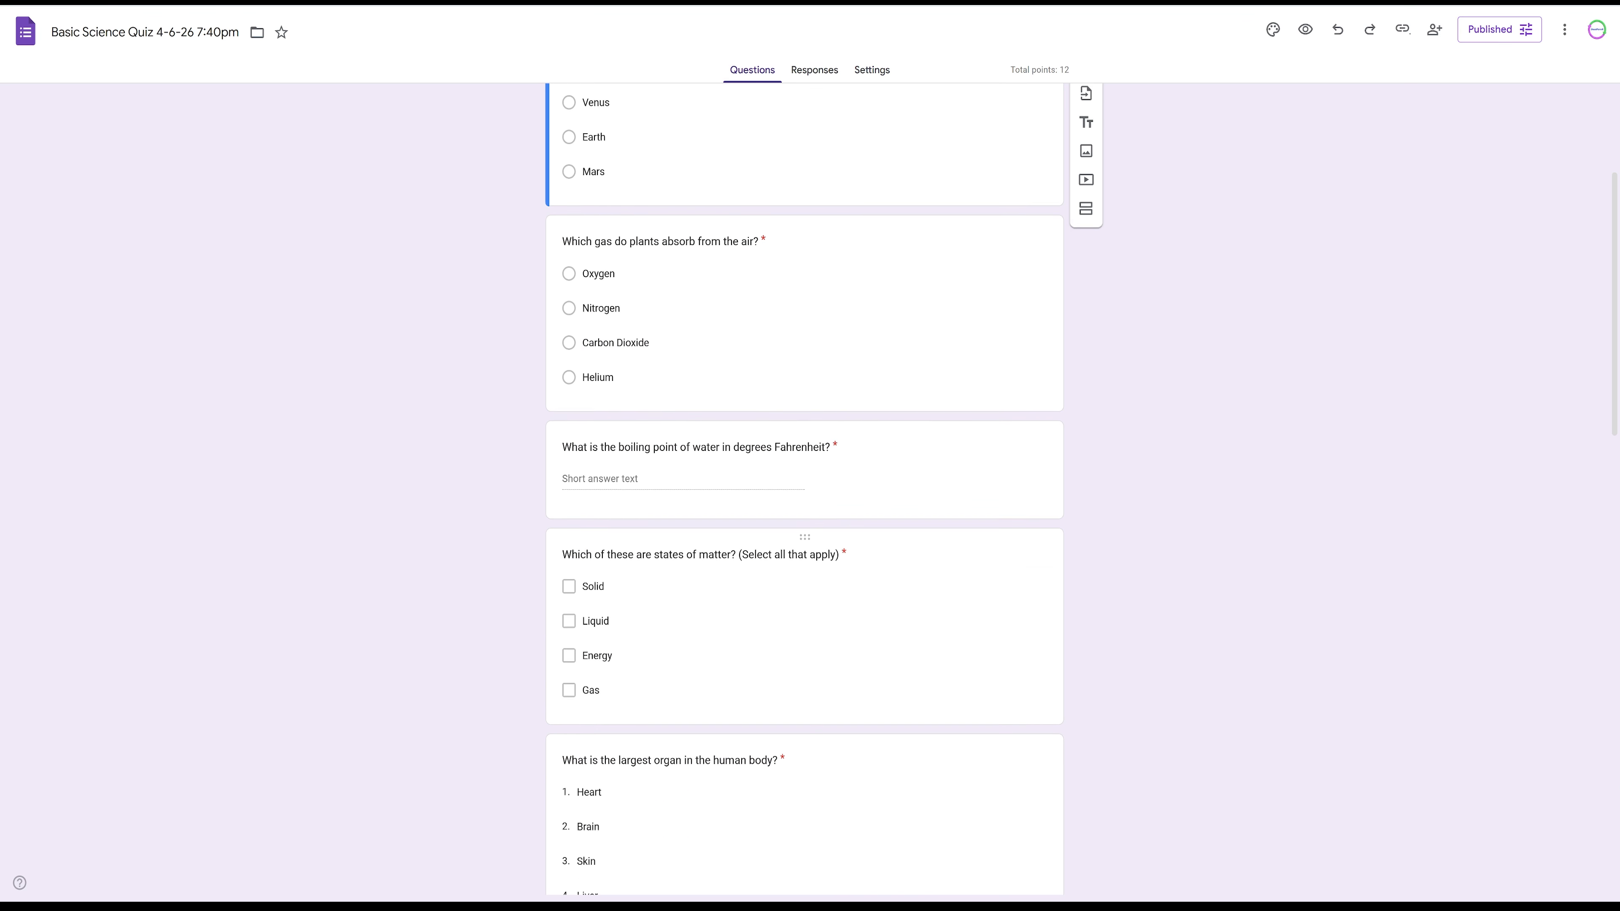
scroll(803, 491, "up", 20)
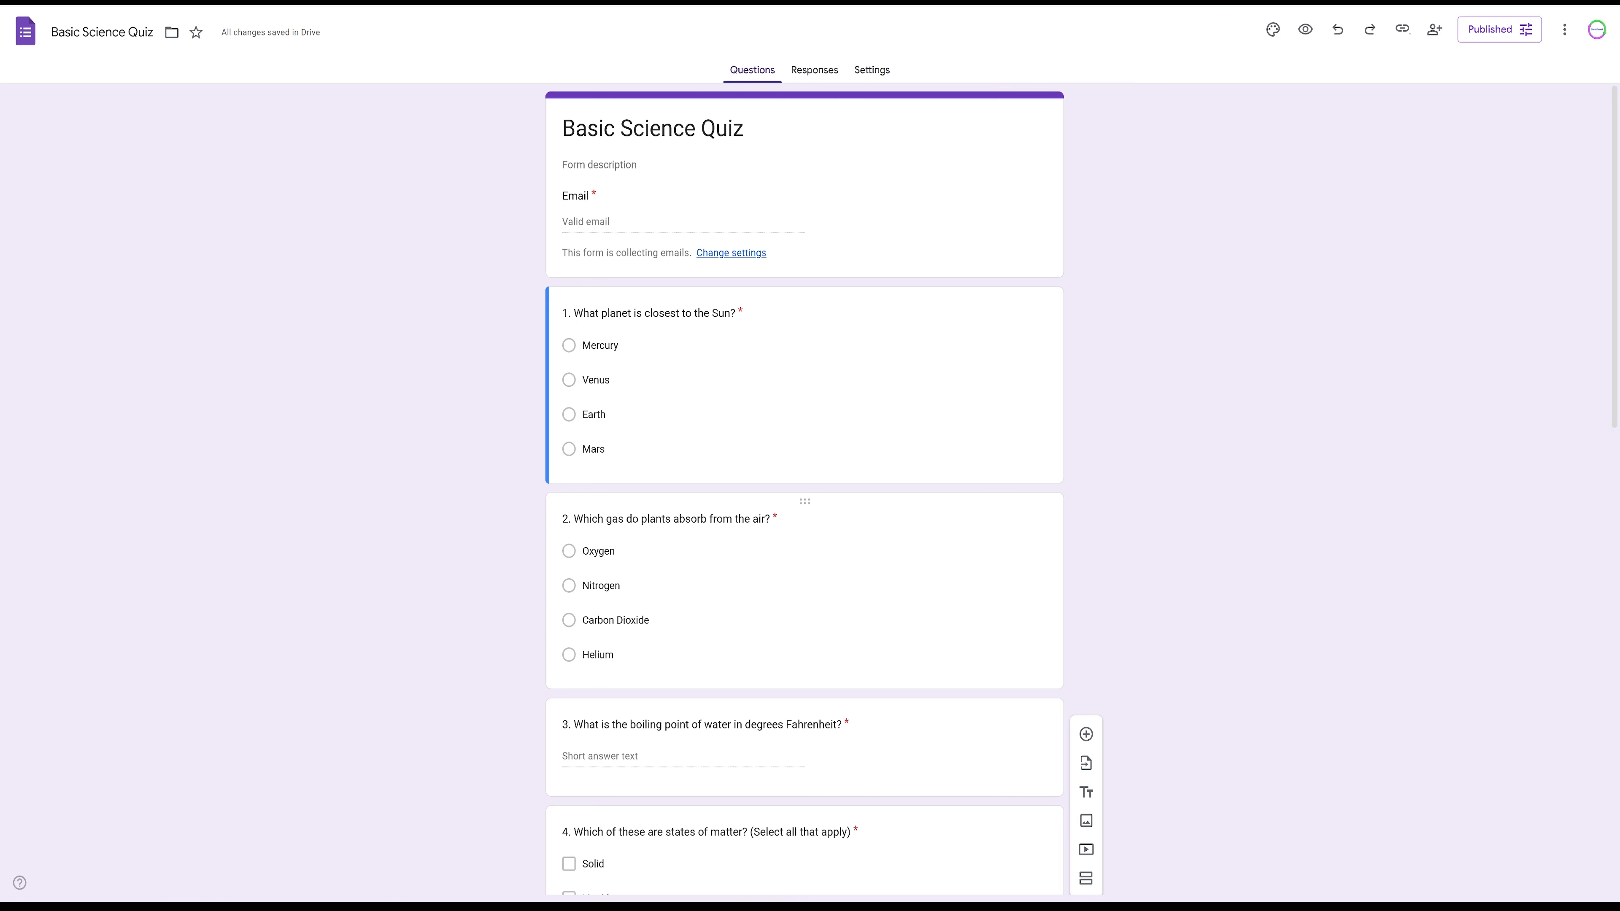
Step: Compare the question numbering in the Basic Science Quiz form with that in the Basic Science Quiz 4-6-26 7:40pm form
scroll(805, 574, "down", 16)
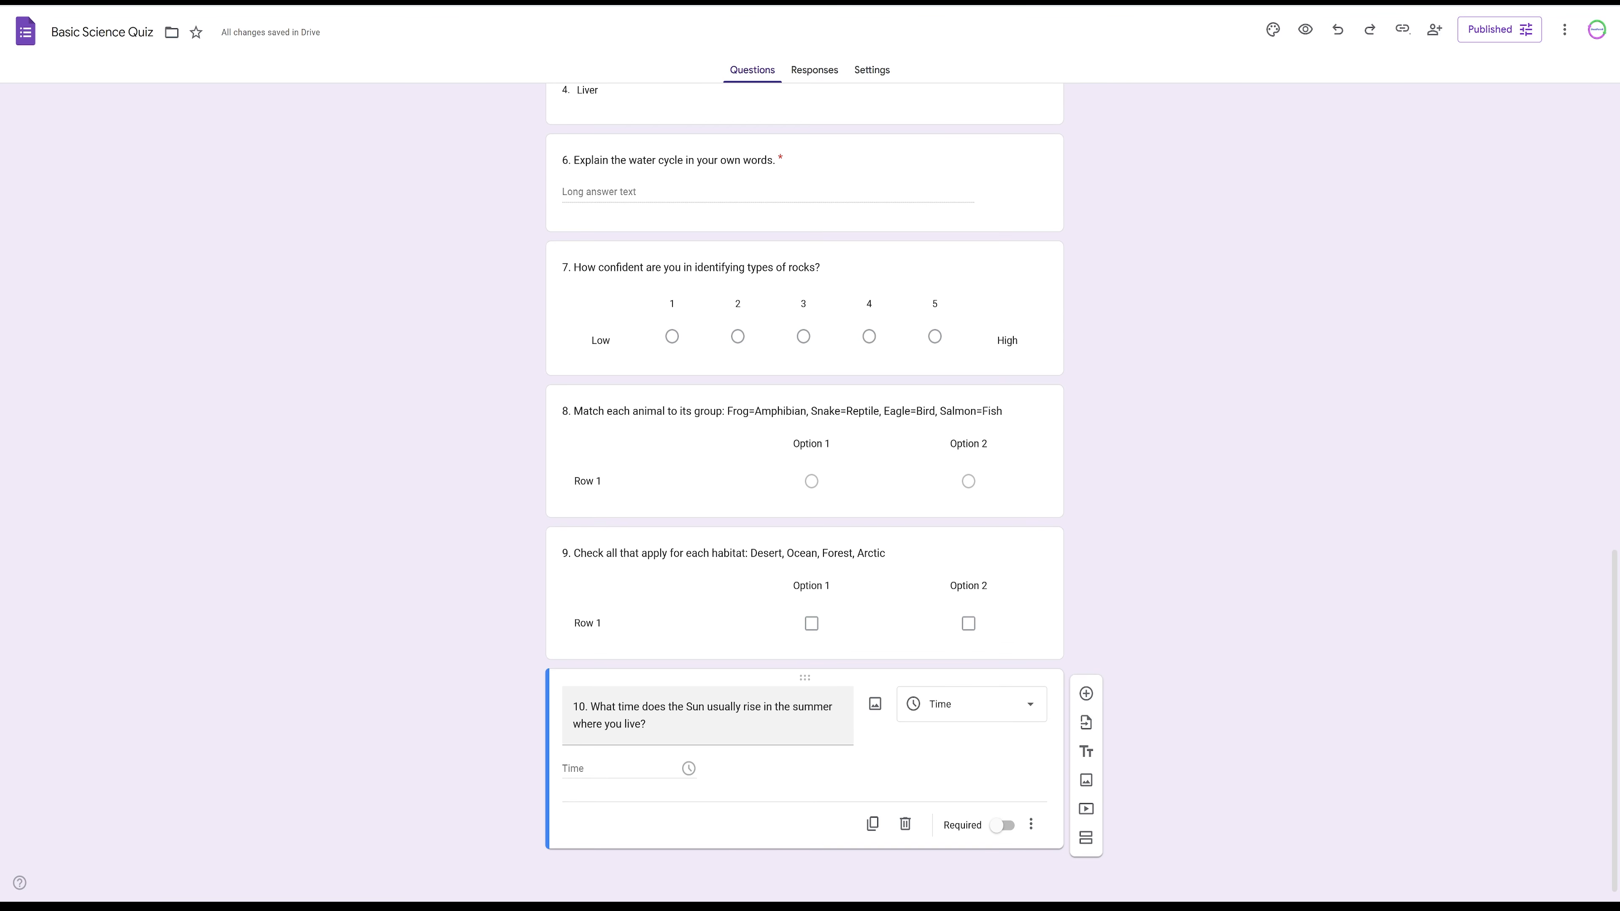
scroll(805, 492, "up", 16)
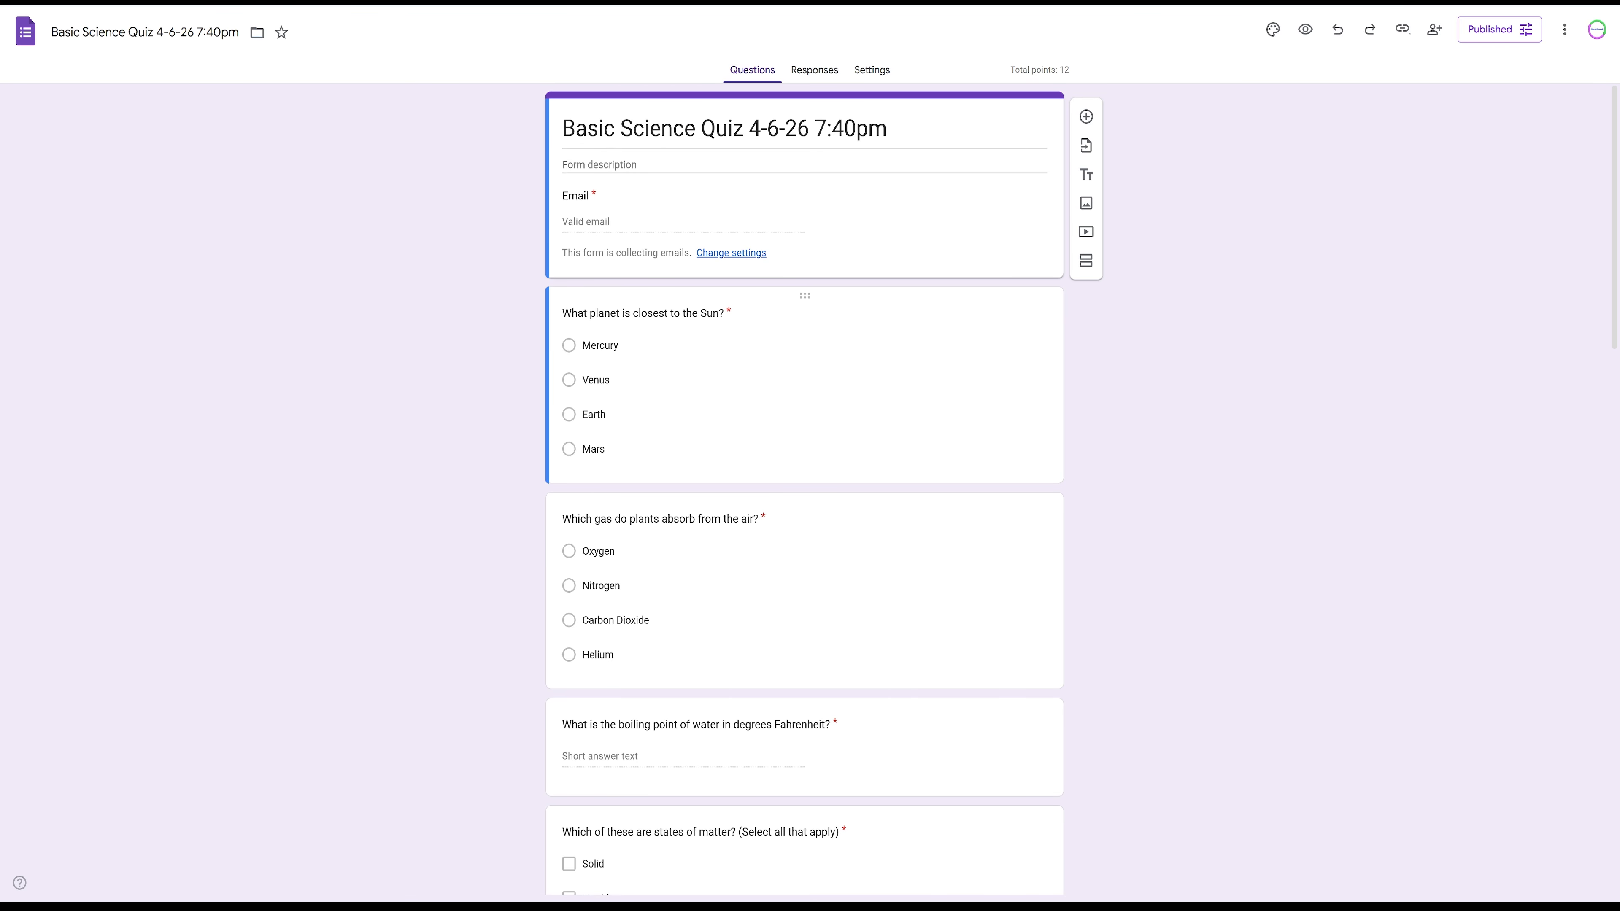
scroll(804, 483, "down", 2)
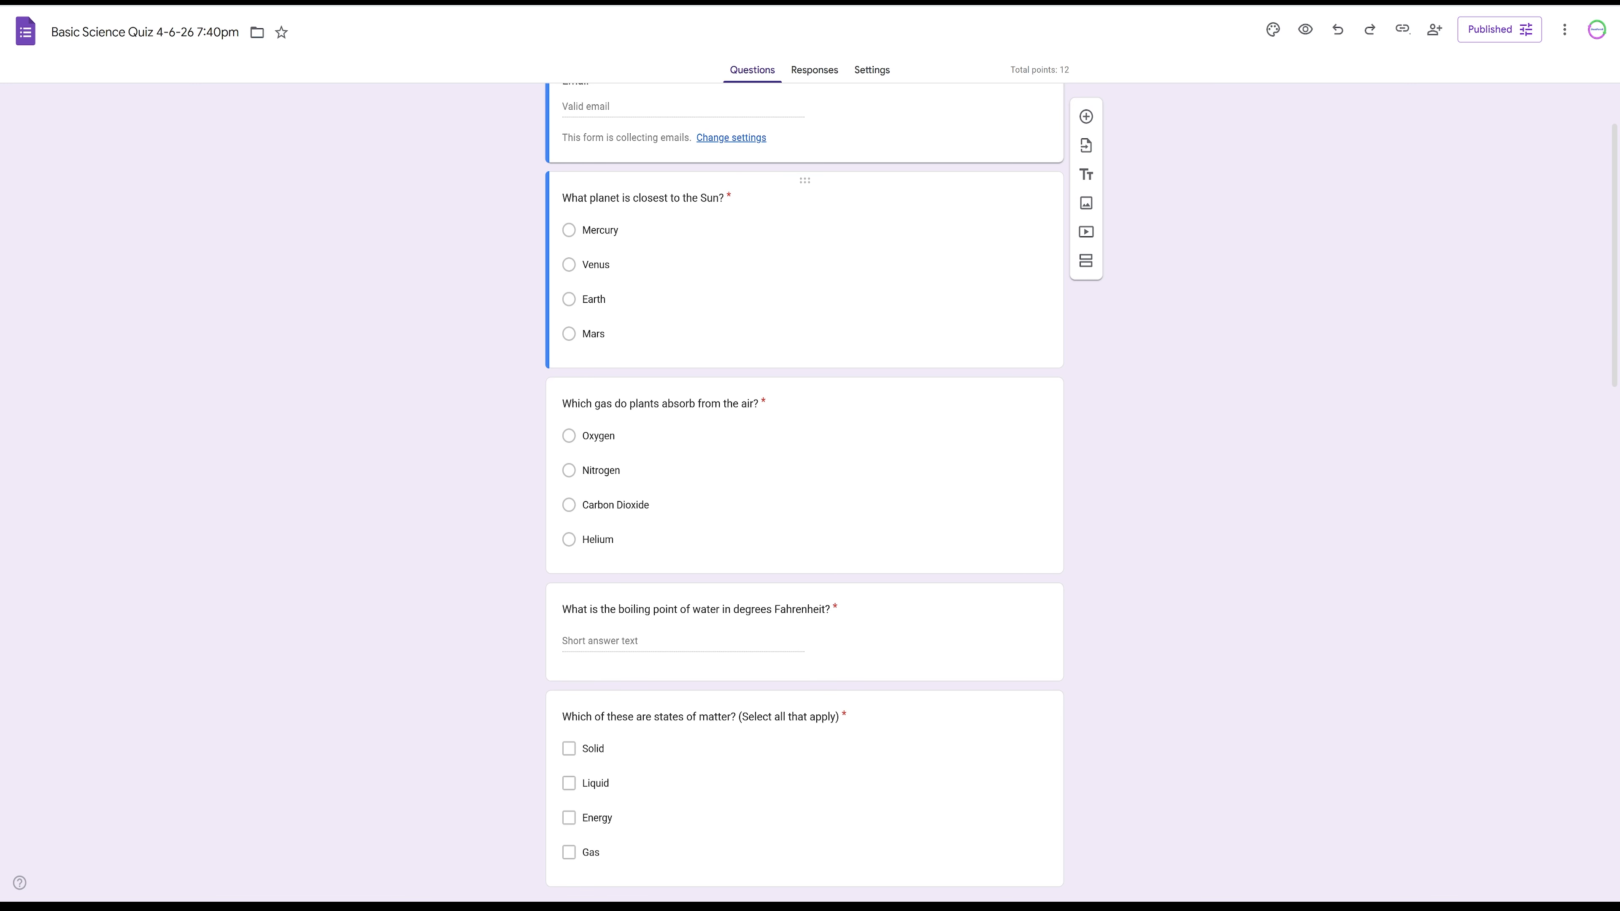
scroll(804, 483, "down", 8)
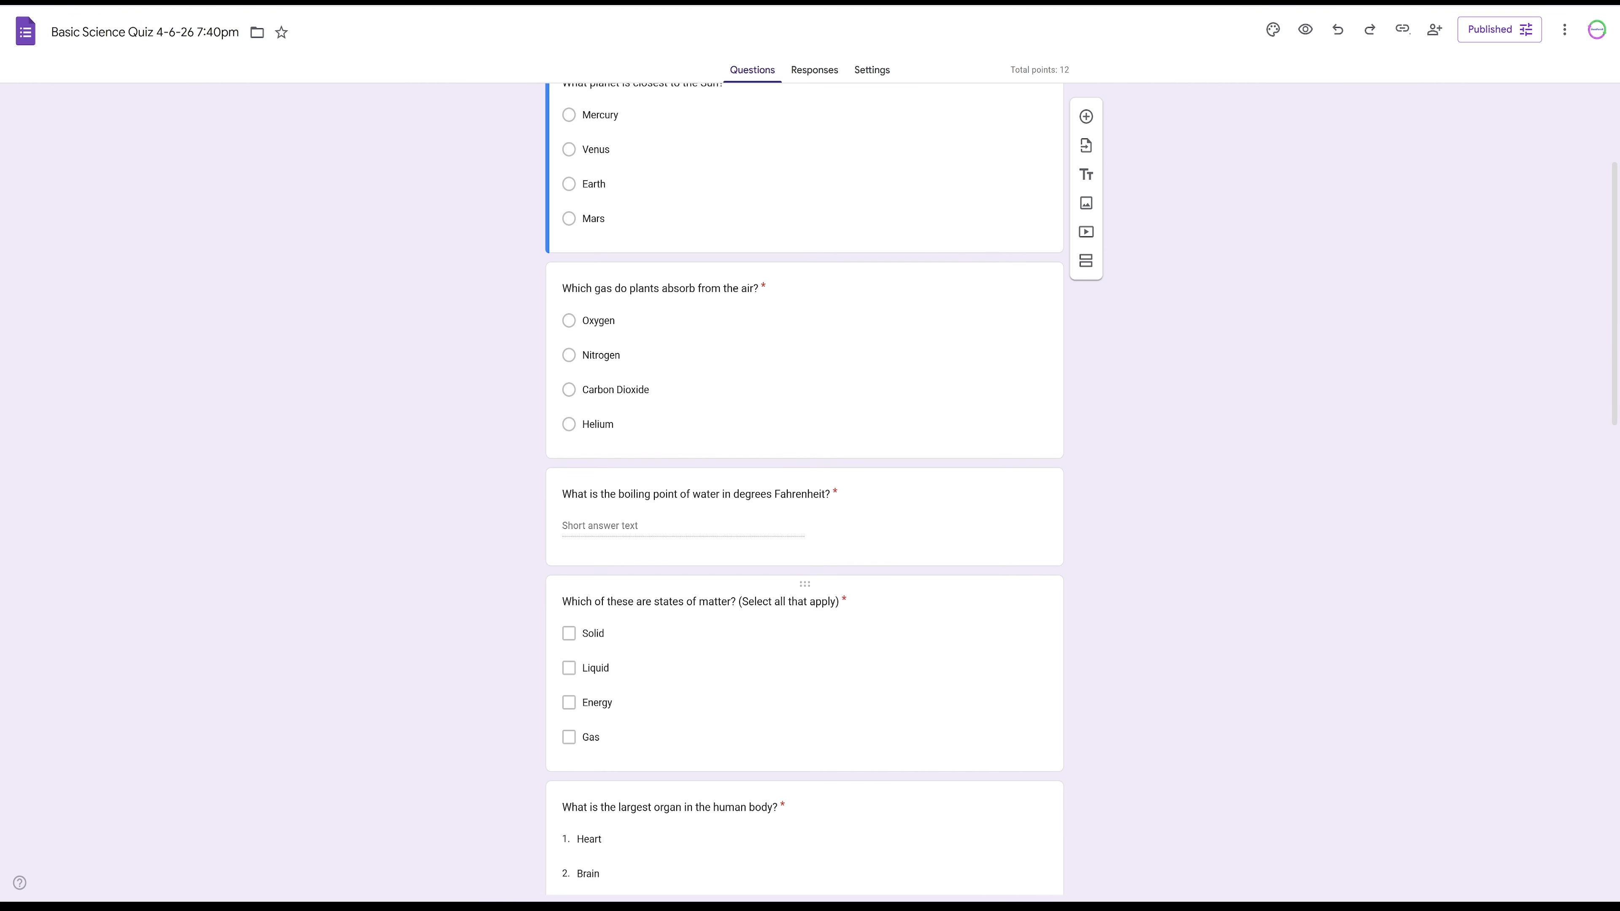
scroll(804, 483, "down", 3)
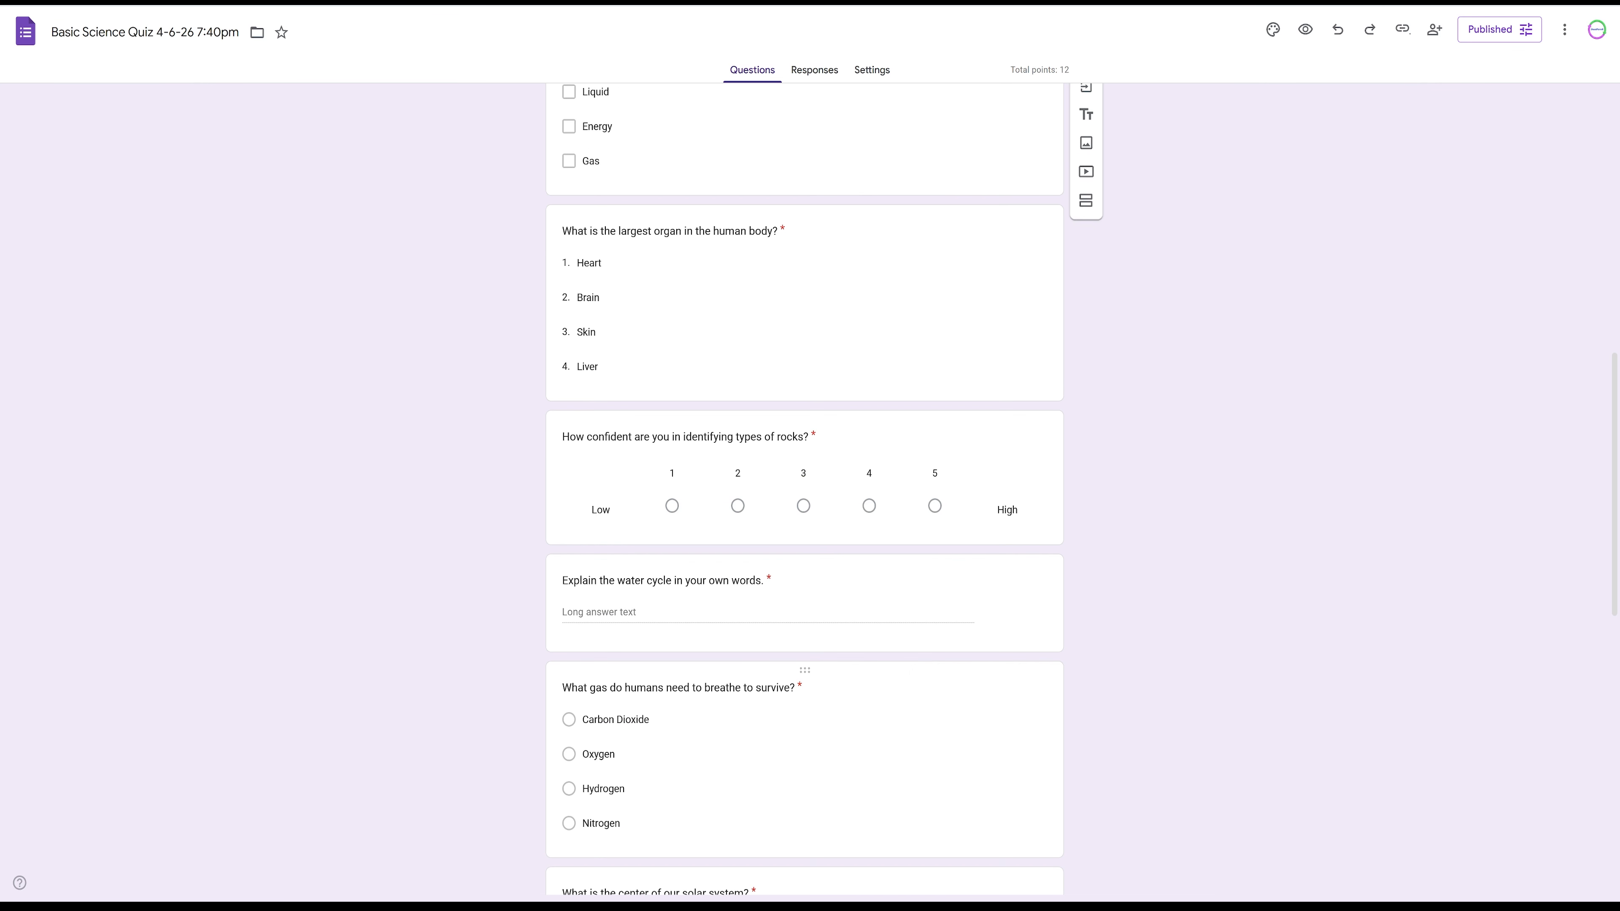
scroll(804, 483, "down", 1)
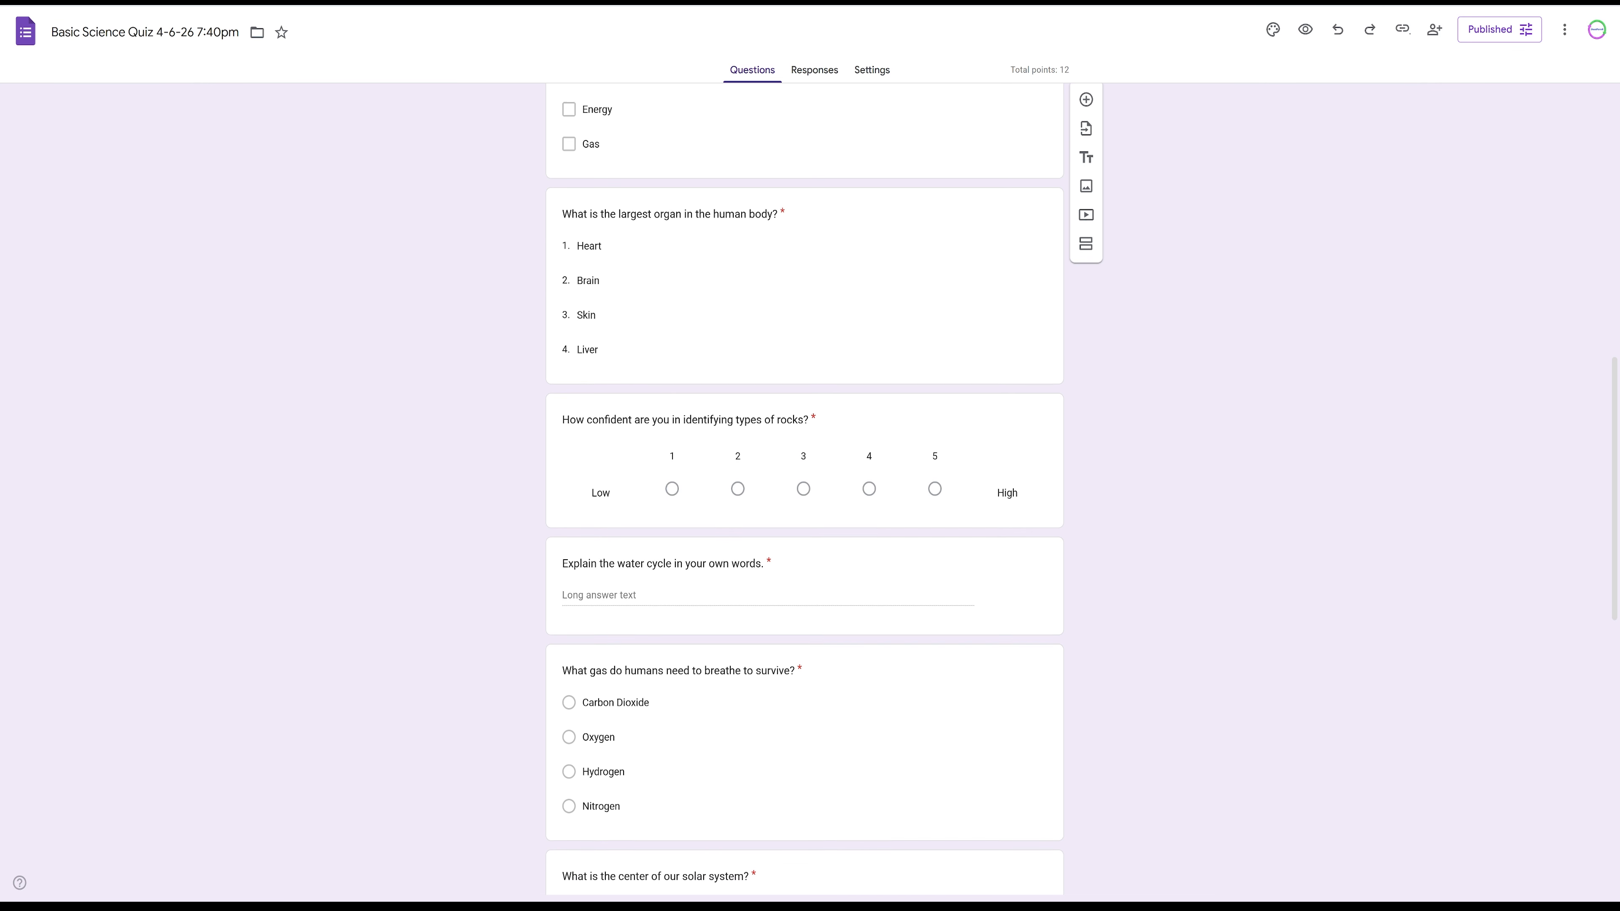
scroll(804, 483, "up", 12)
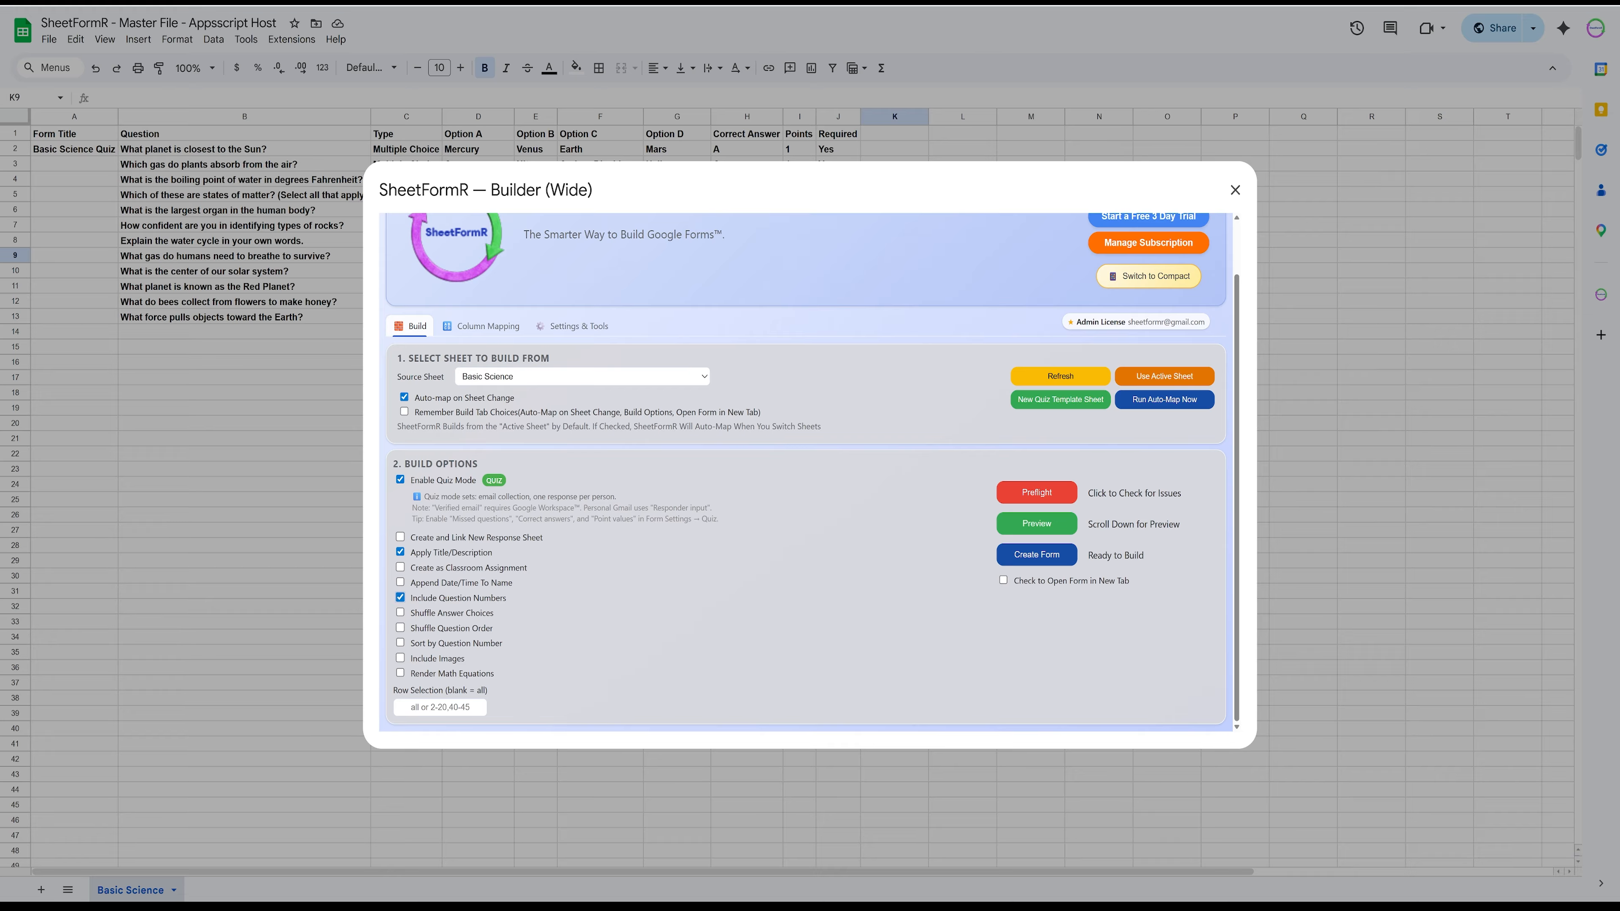
Step: Preview the form with Include Question Numbers disabled and Shuffle Answer Choices enabled
left_click(400, 597)
left_click(400, 612)
left_click(1037, 523)
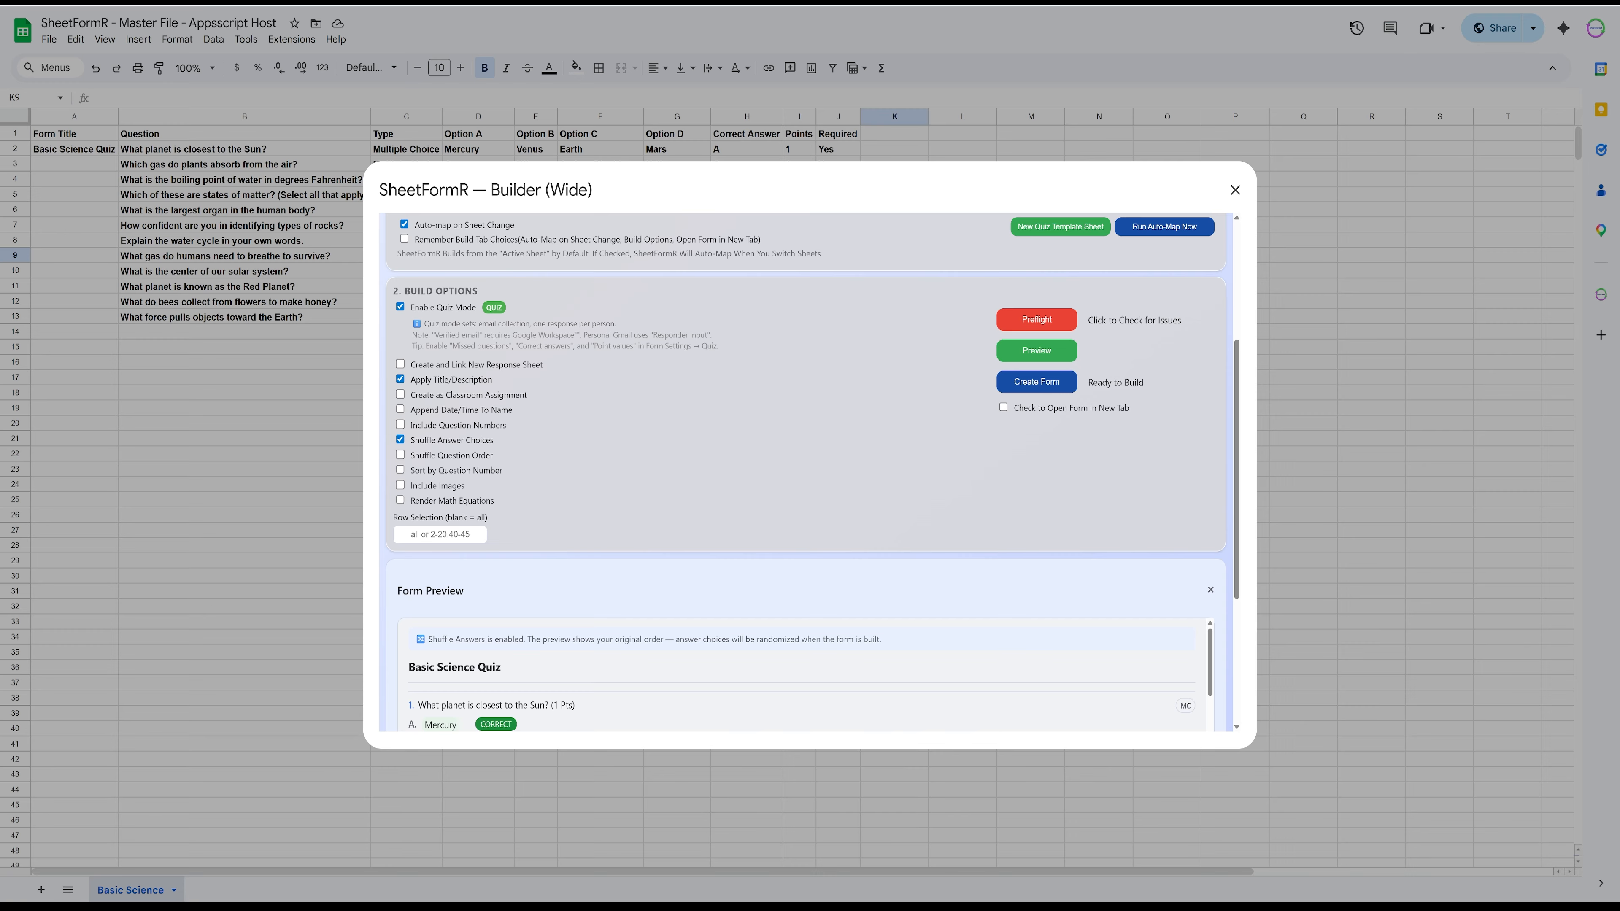
Step: Examine the questions and answer choice order in the form preview with Shuffle Answer Choices enabled, and close the preview
scroll(803, 676, "down", 3)
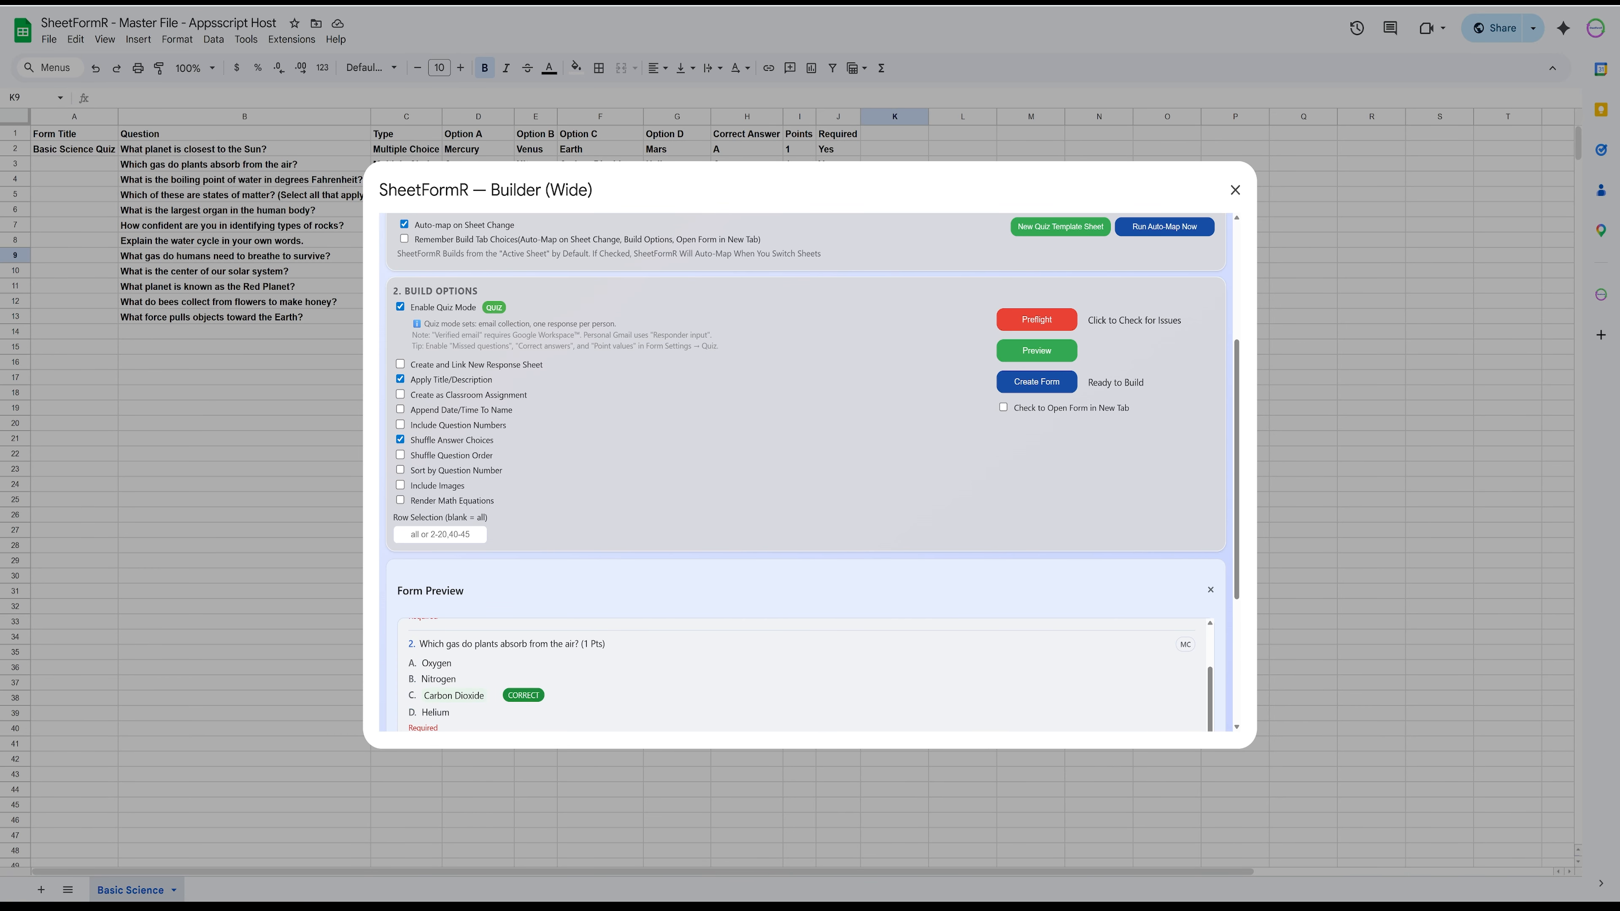
scroll(803, 676, "down", 5)
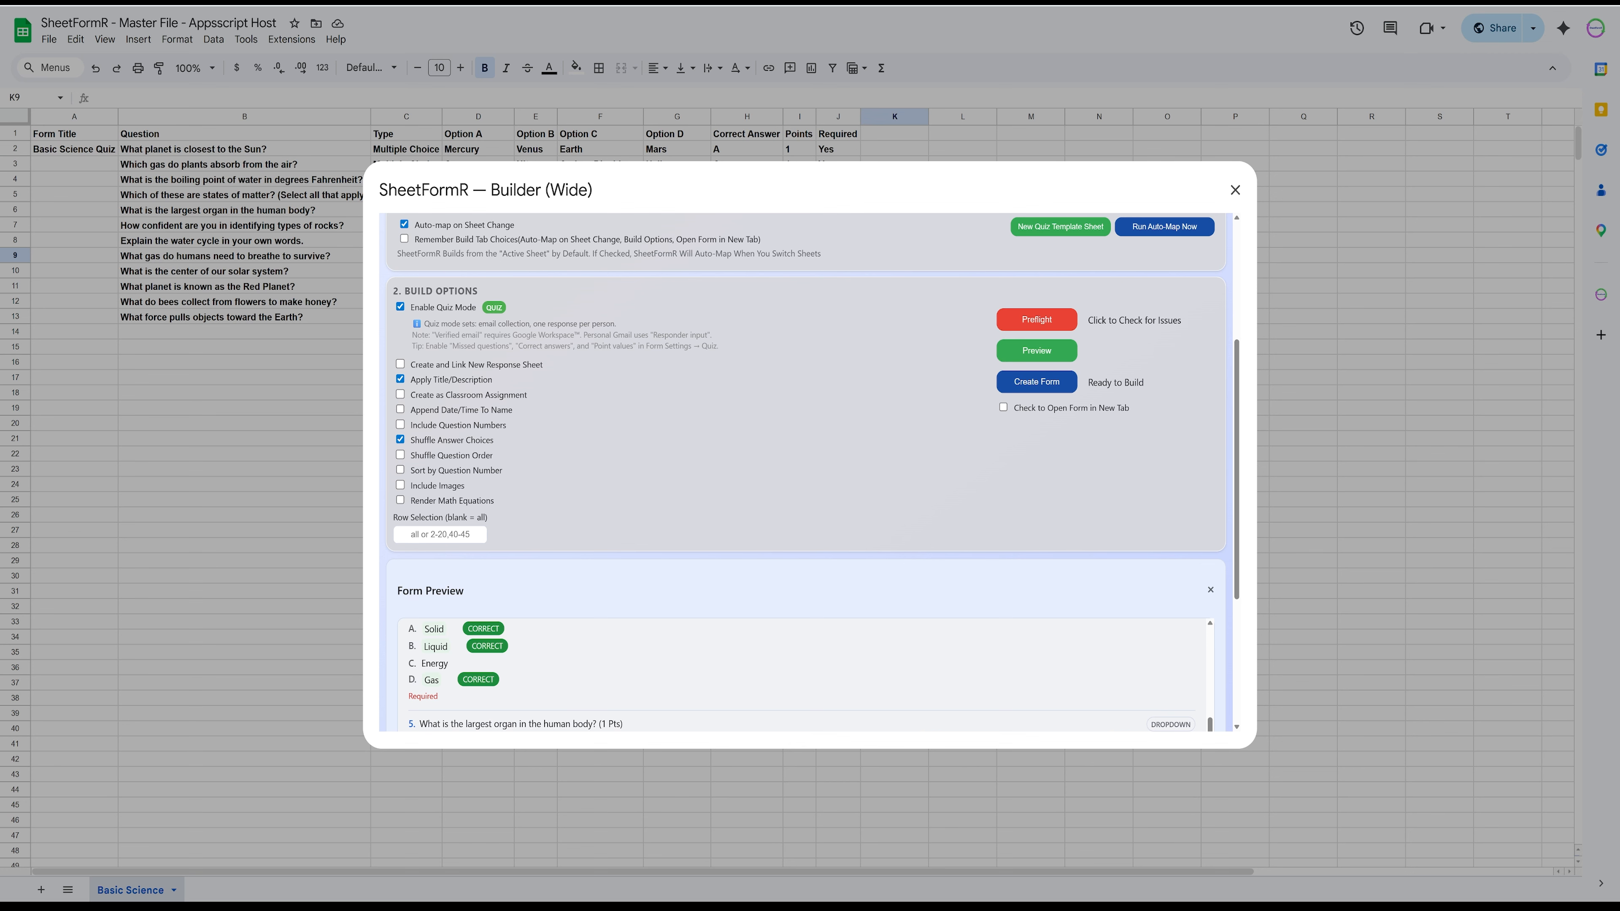
scroll(803, 674, "up", 8)
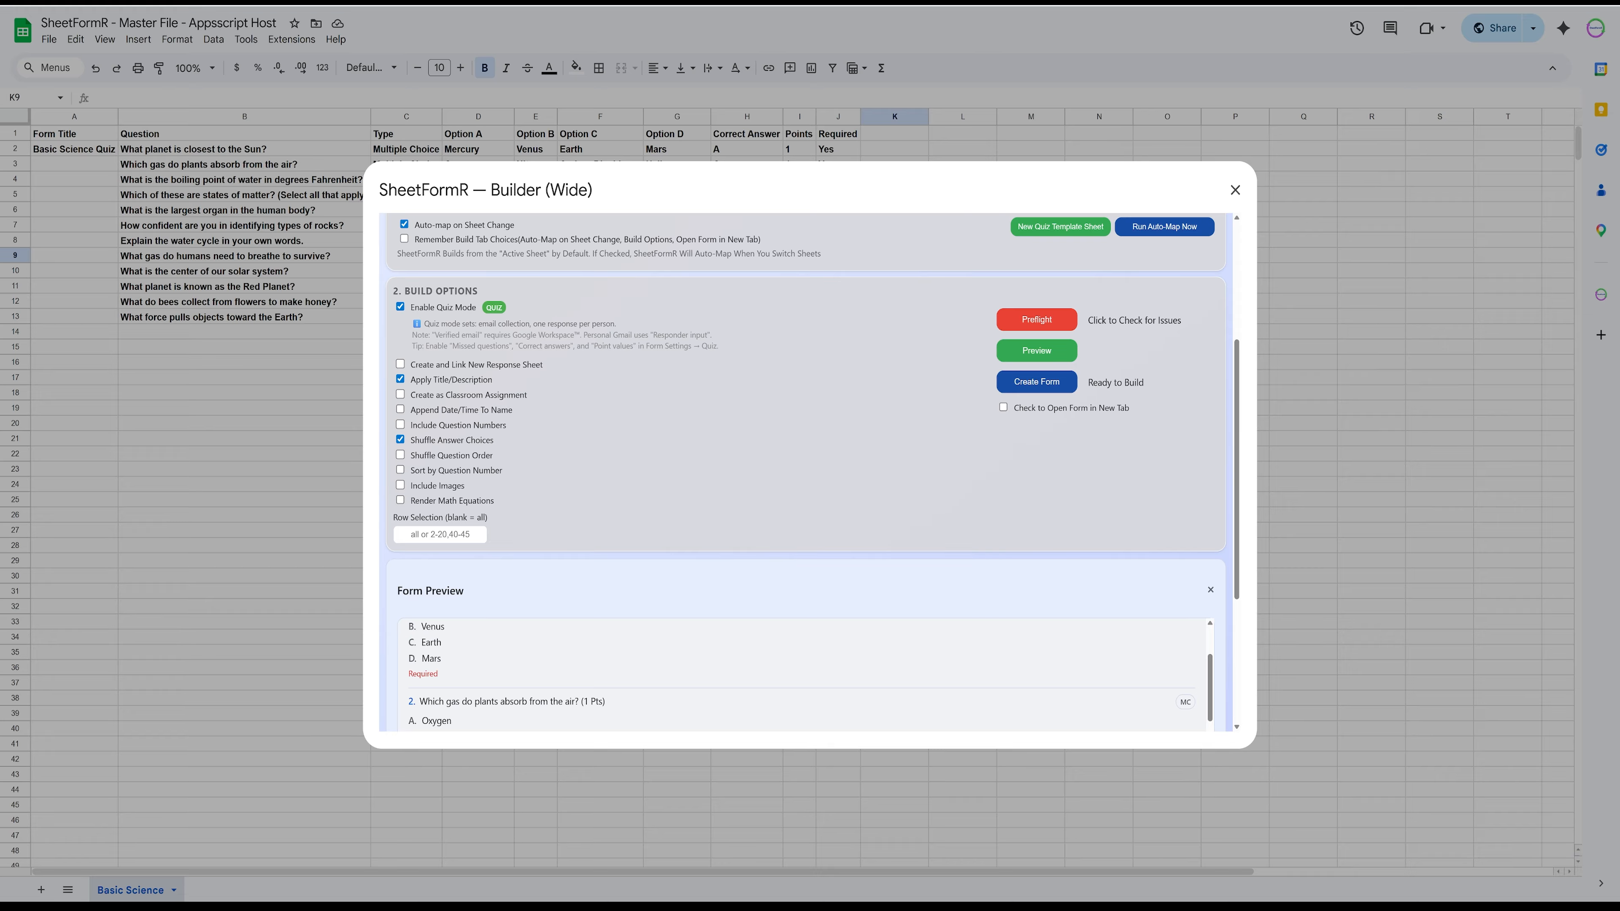
scroll(803, 675, "down", 1)
scroll(804, 674, "up", 1)
scroll(804, 674, "down", 1)
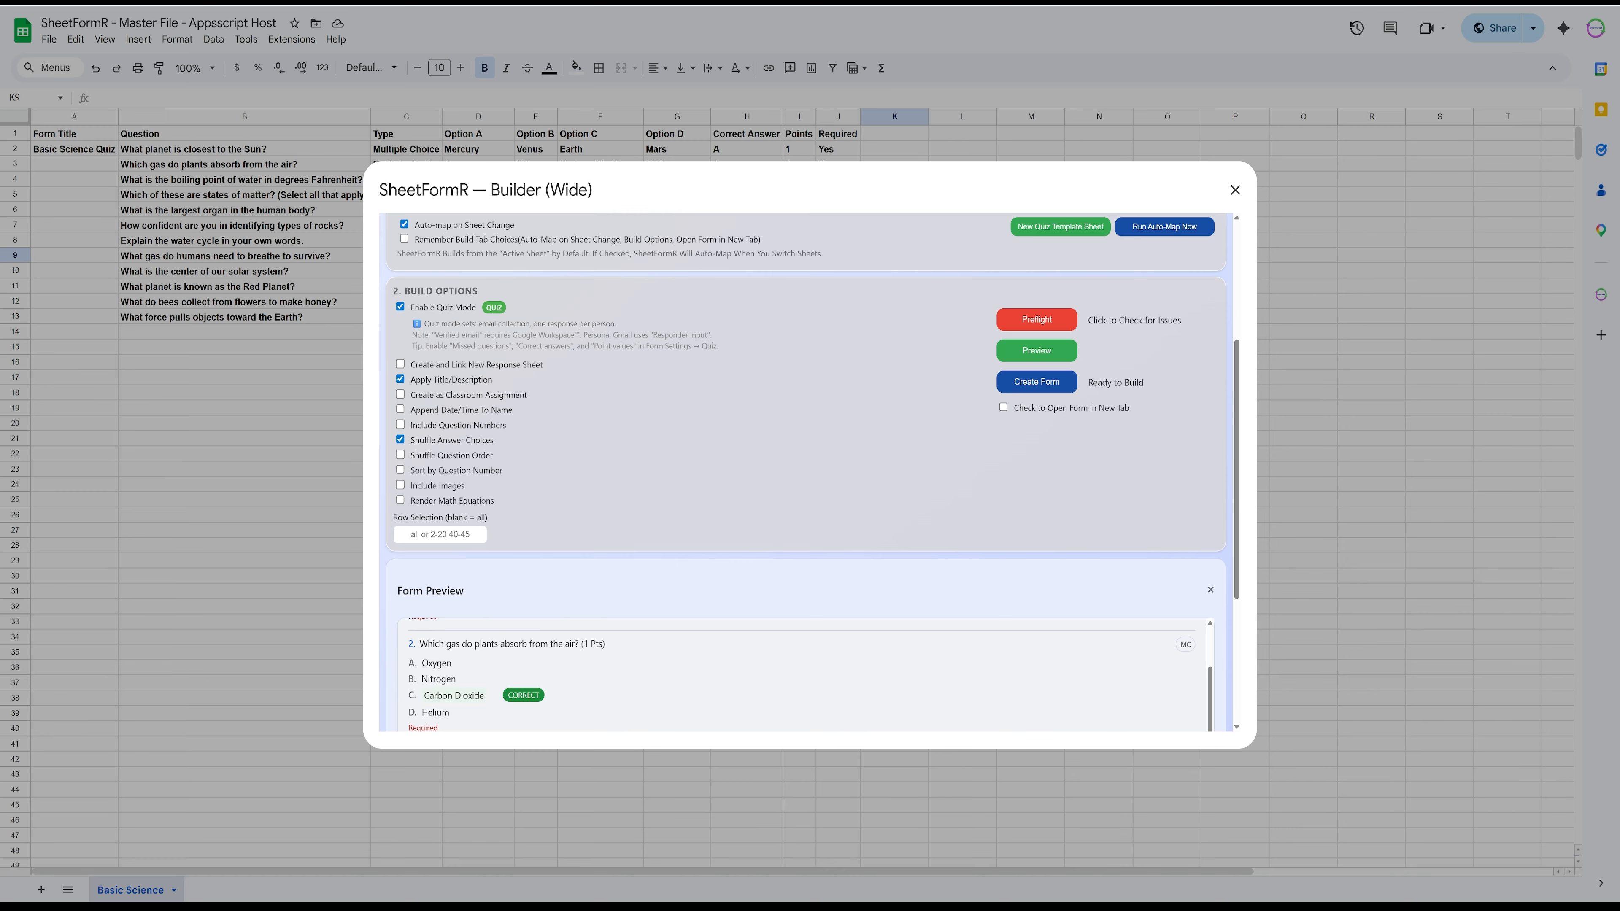
scroll(804, 674, "down", 1)
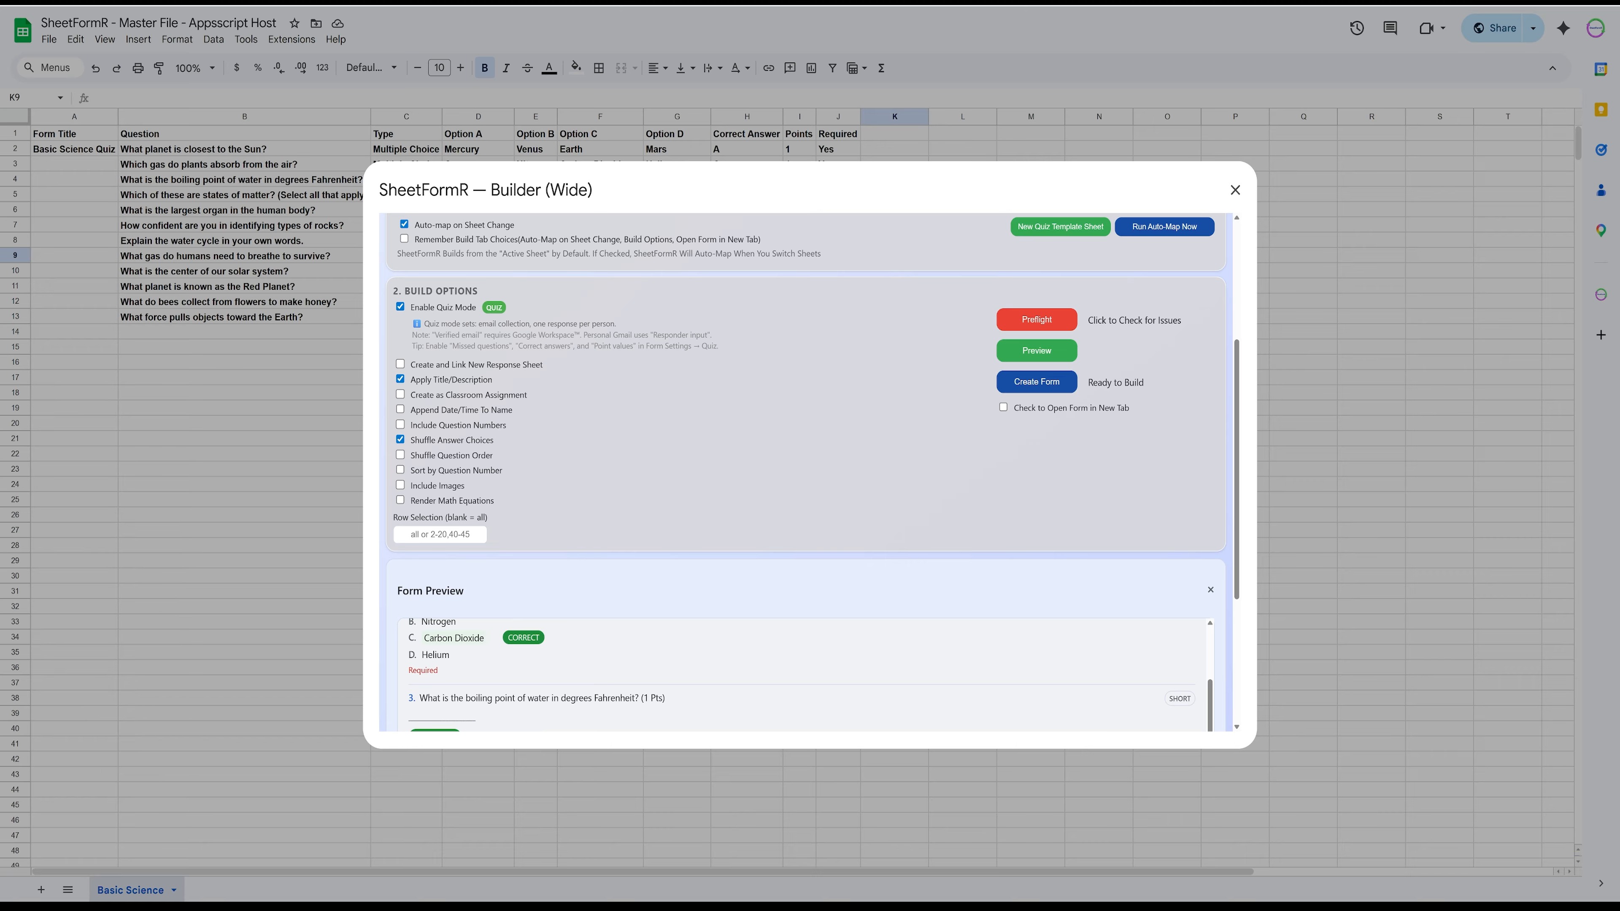
scroll(803, 675, "up", 3)
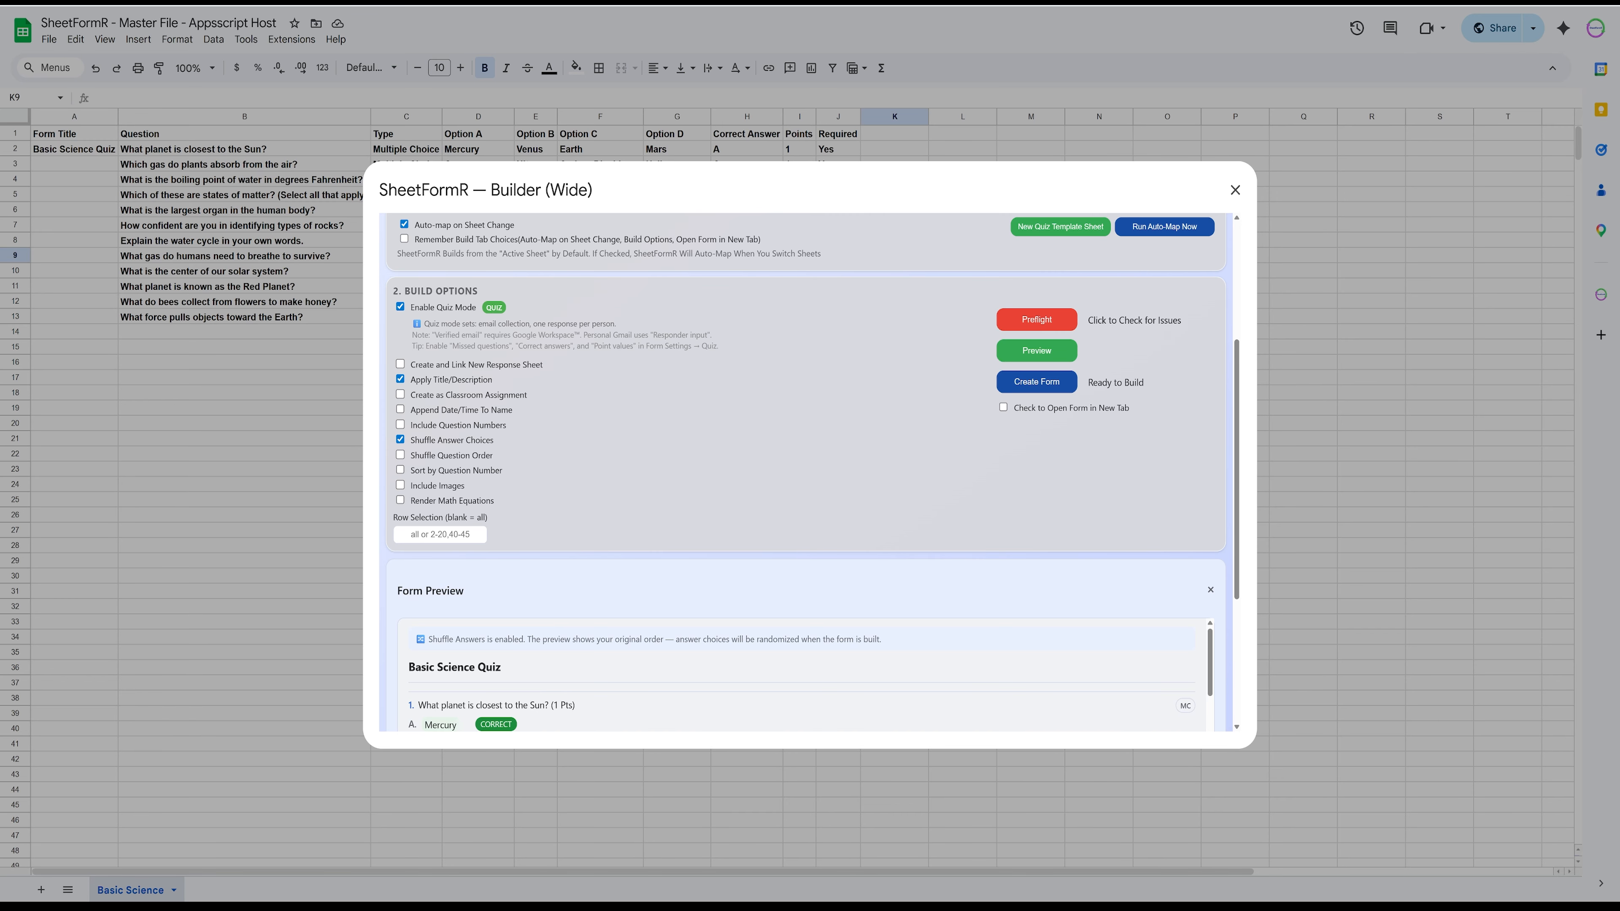
left_click(1210, 590)
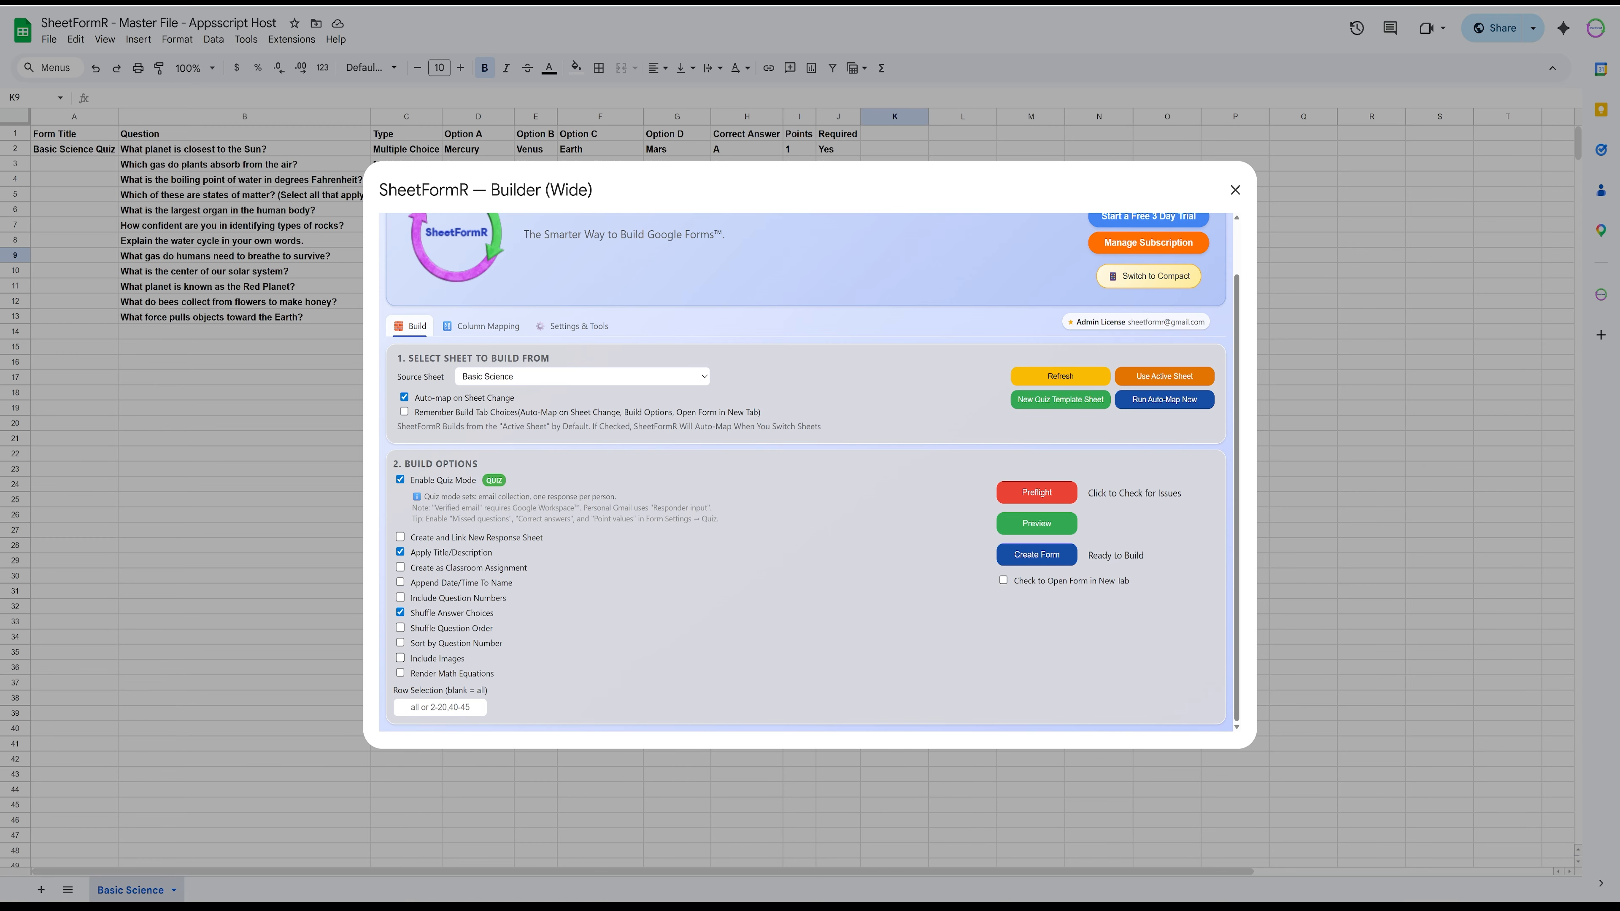
Step: Disable Shuffle Answer Choices, enable Shuffle Question Order, and preview the form's questions before closing the preview
left_click(400, 612)
left_click(400, 628)
left_click(1037, 523)
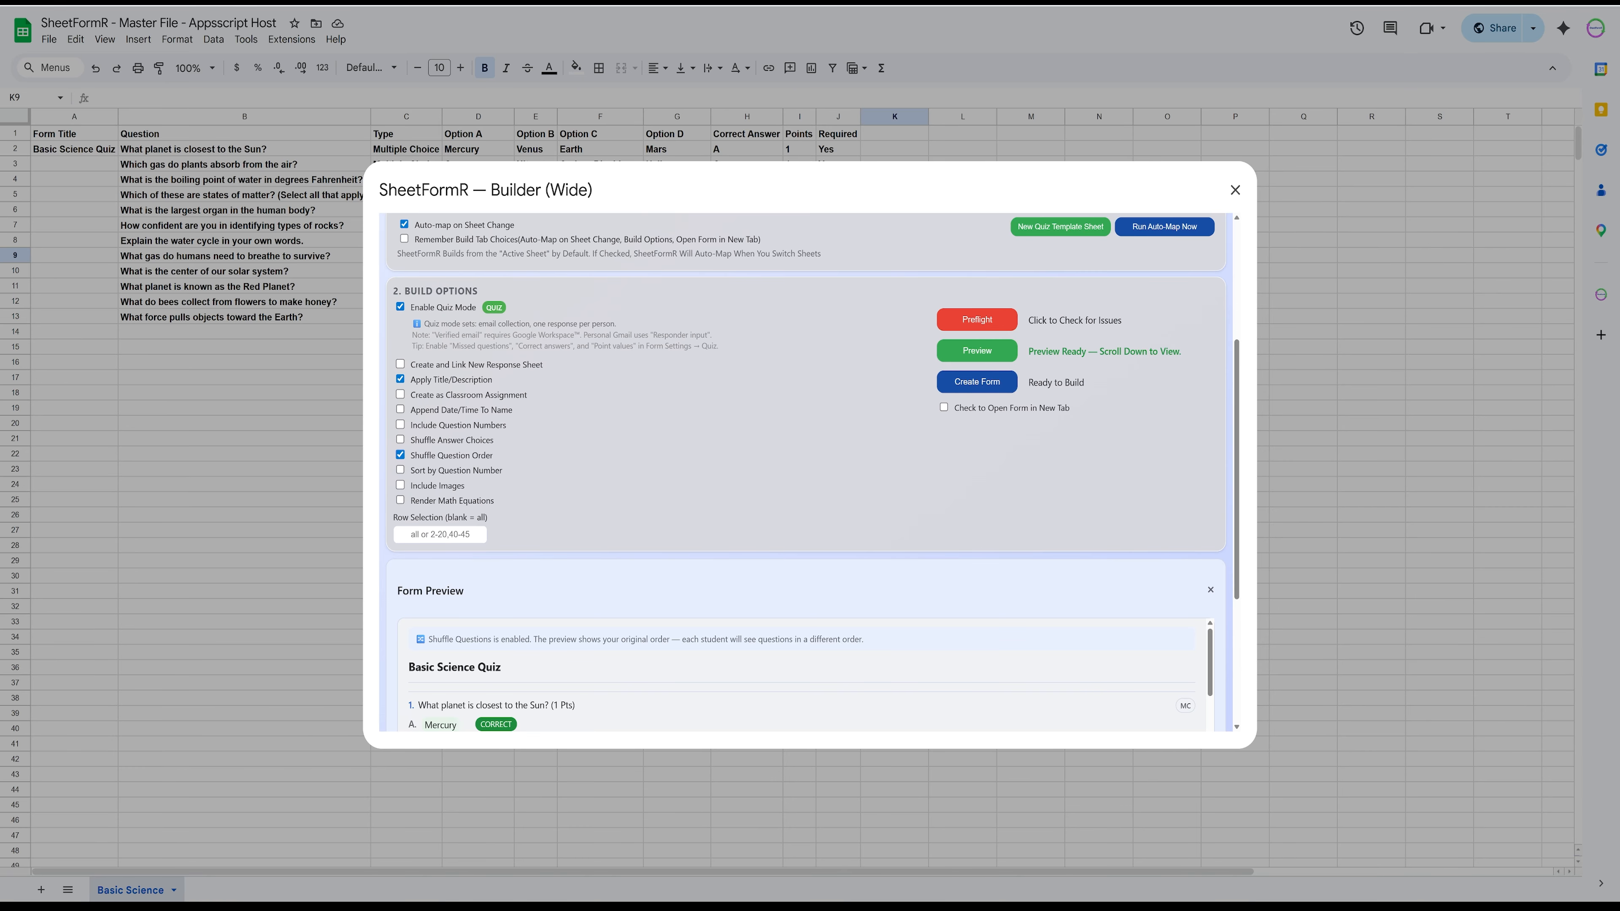
scroll(801, 675, "down", 6)
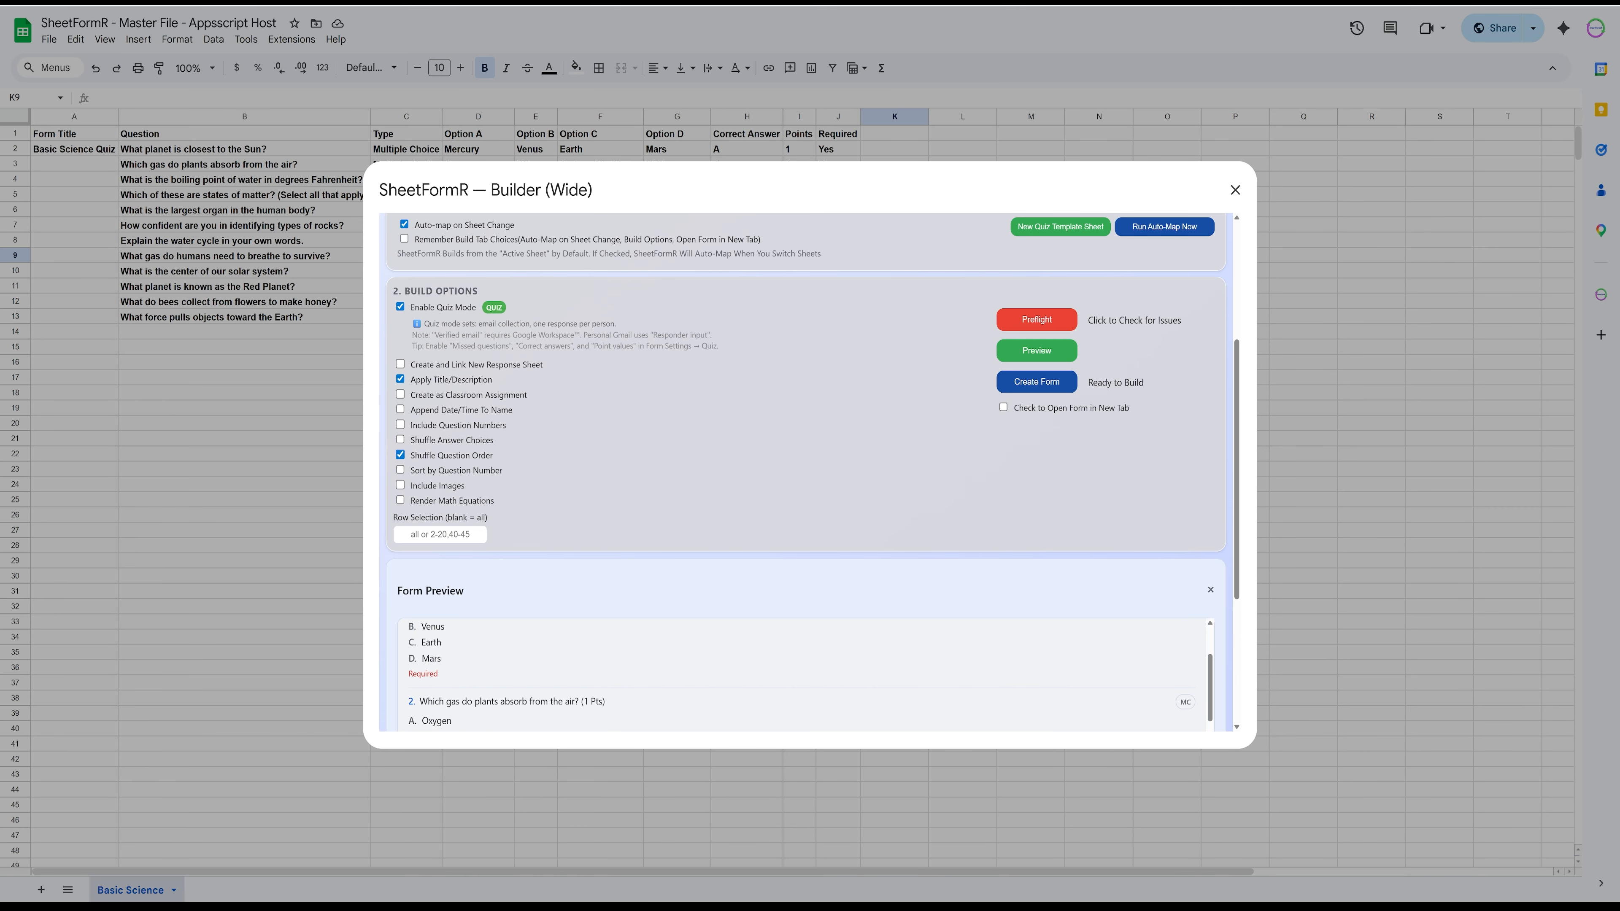
scroll(802, 674, "down", 8)
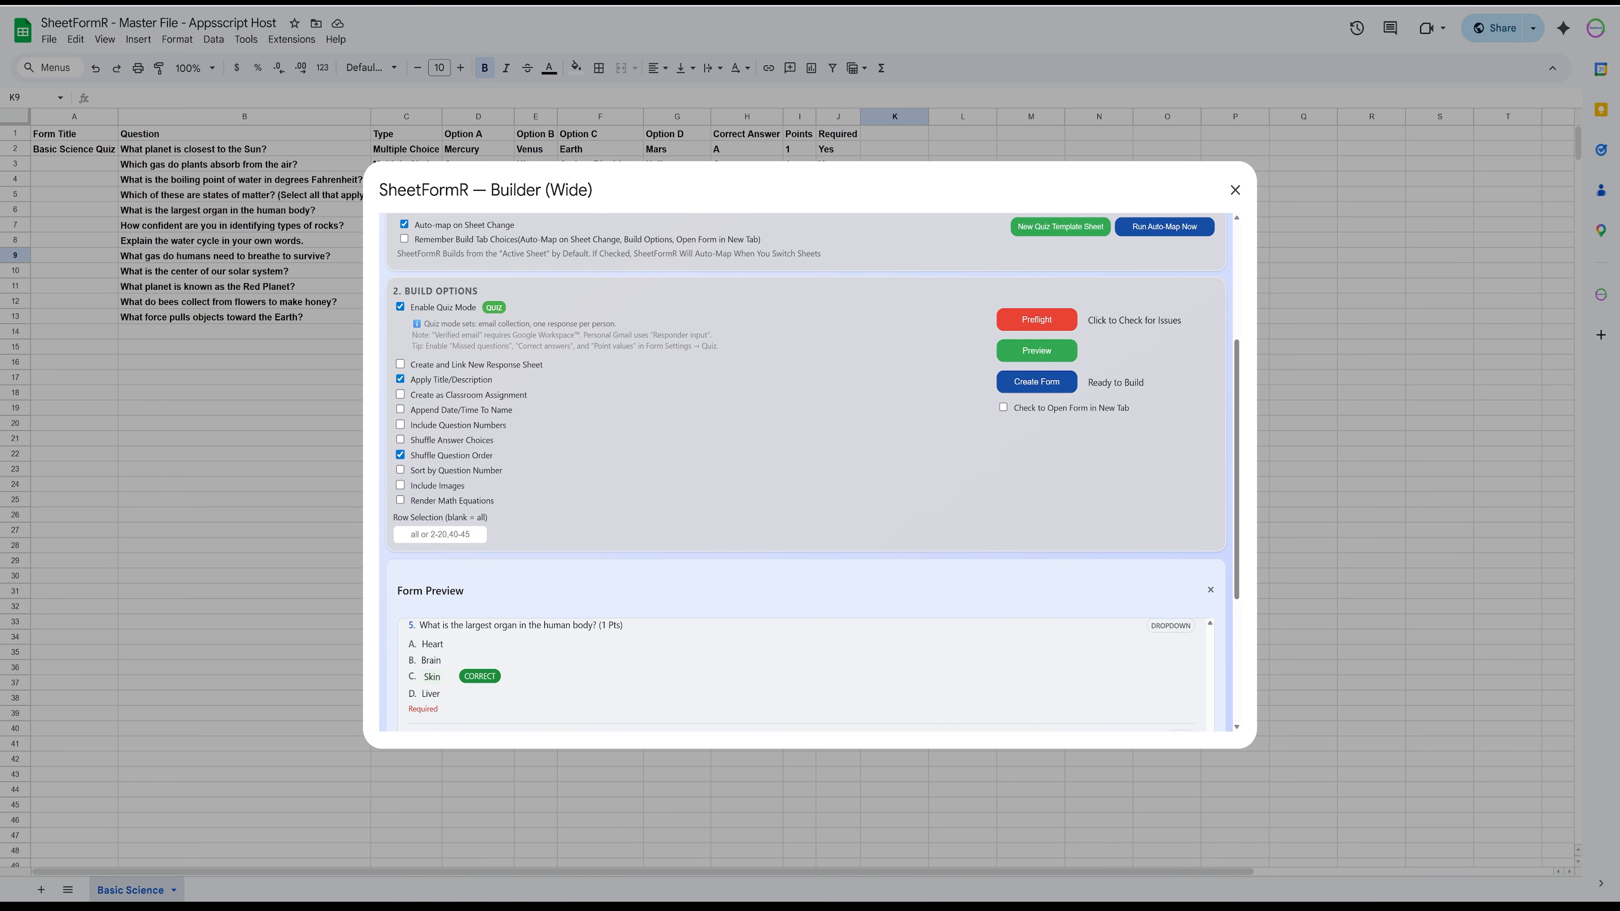
scroll(801, 674, "down", 8)
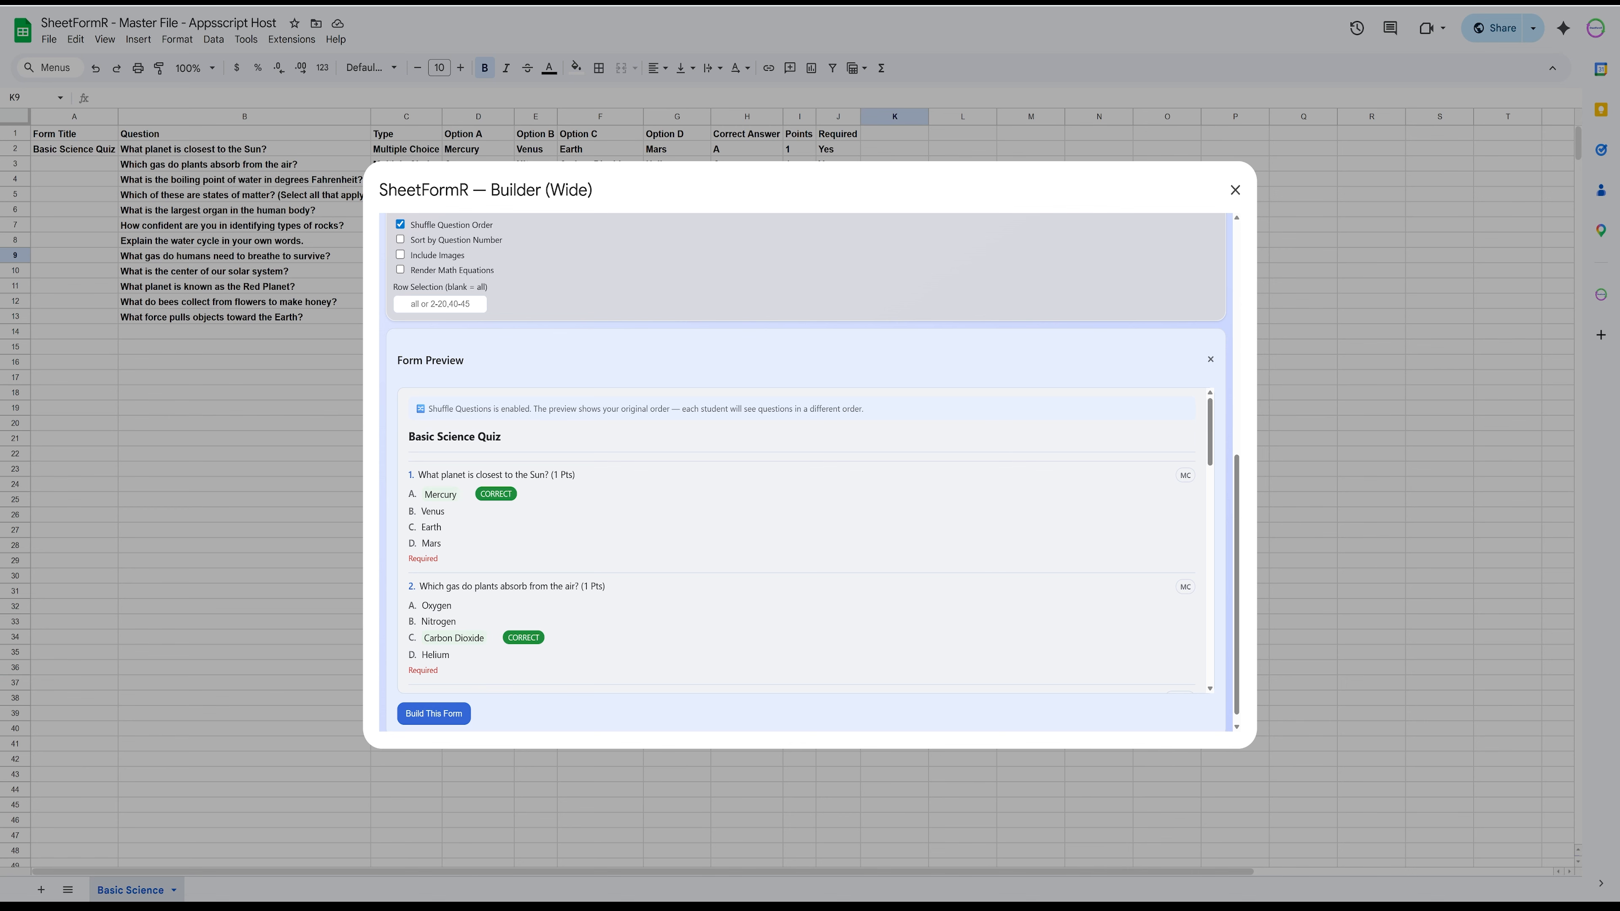
left_click(1210, 359)
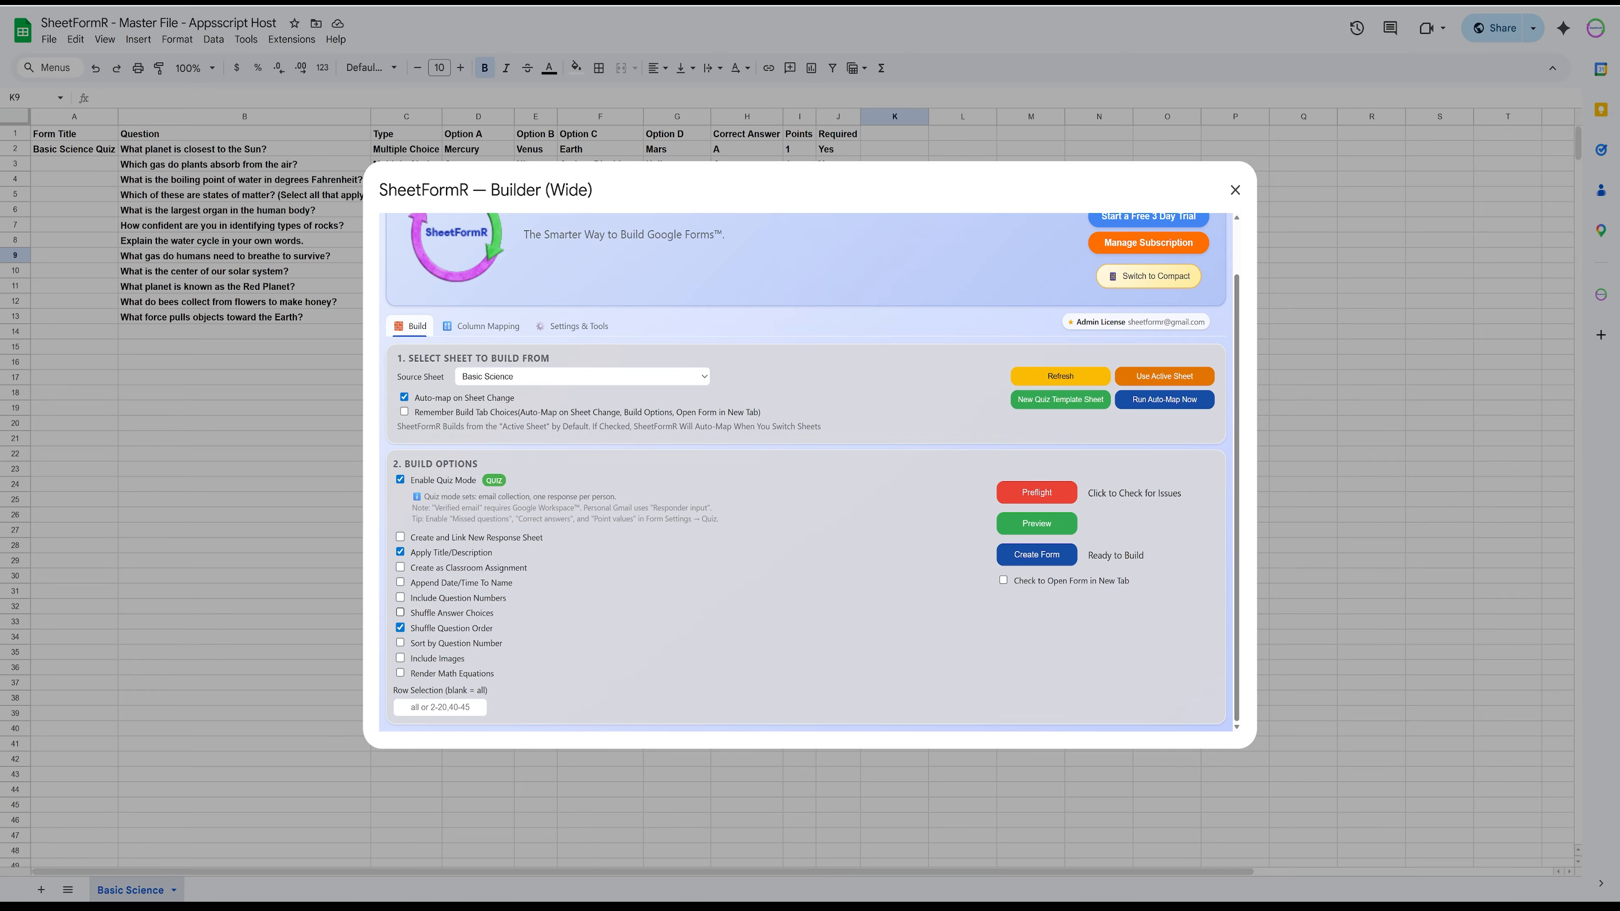
Step: Disable the Shuffle Question Order build option
left_click(400, 628)
left_click(400, 628)
left_click(400, 628)
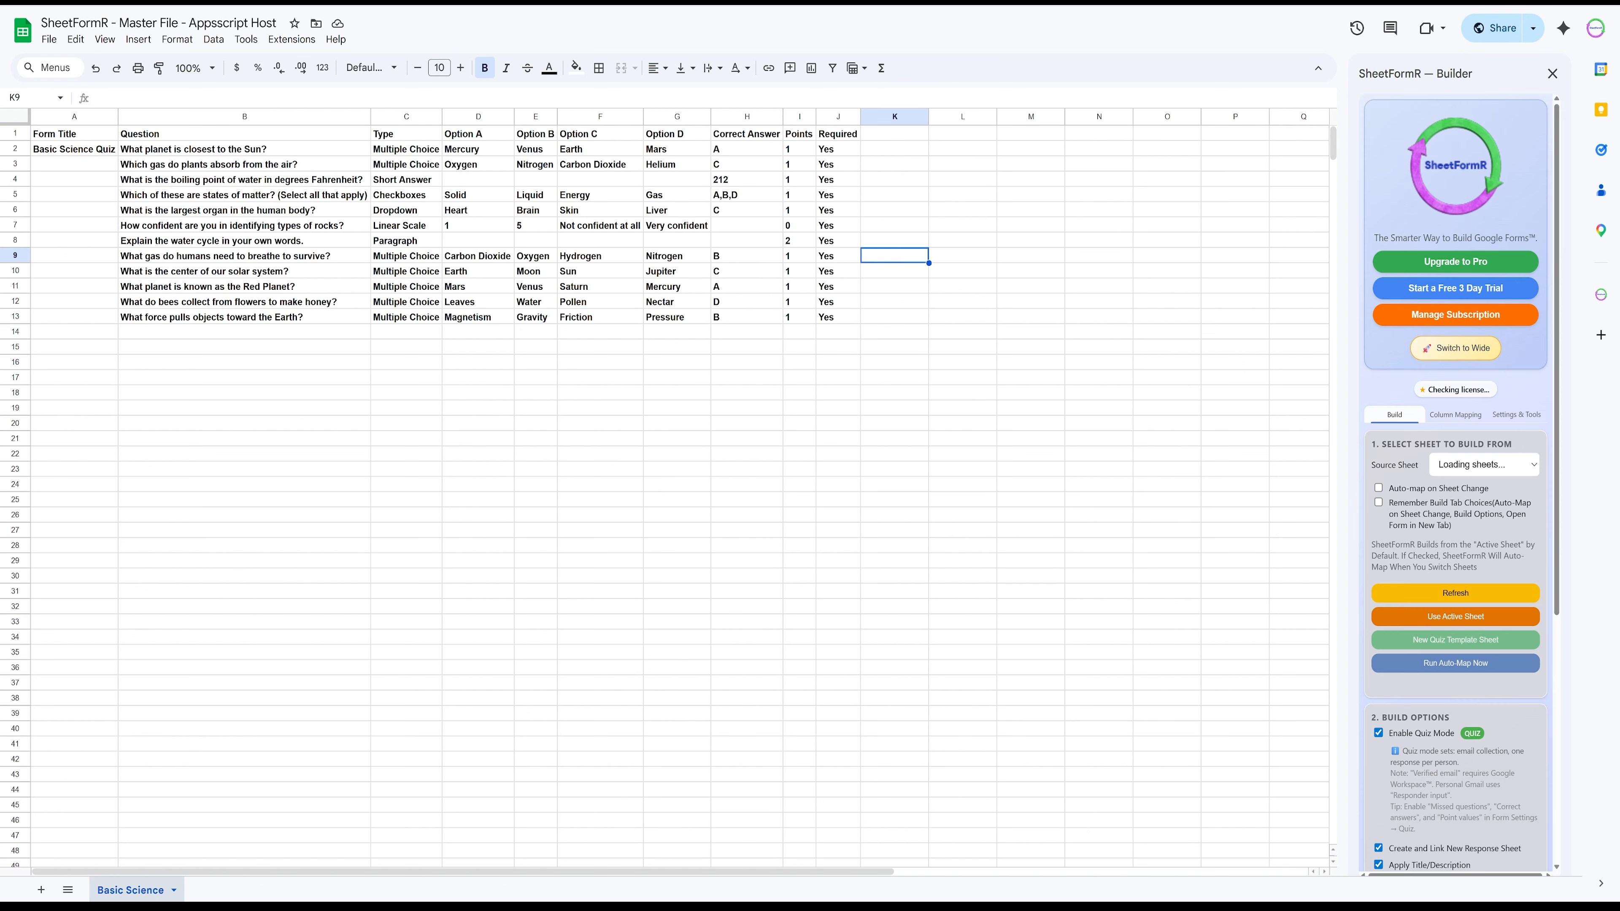
Step: Add a column header named Question # in cell K1 of the Basic Science sheet
left_click(895, 133)
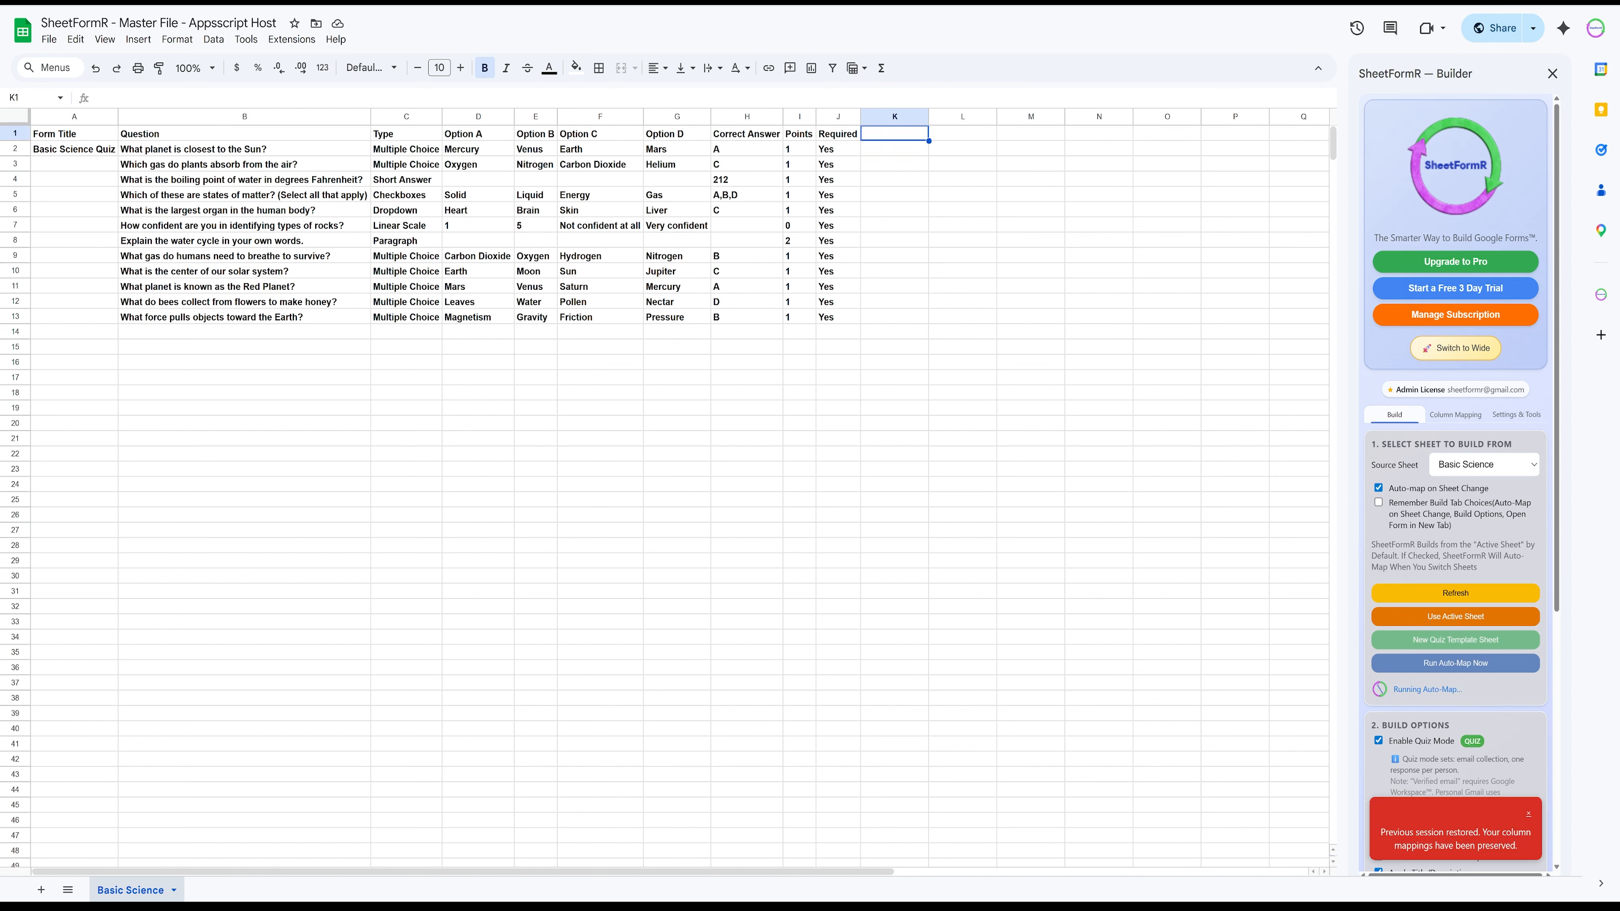
type("Question #")
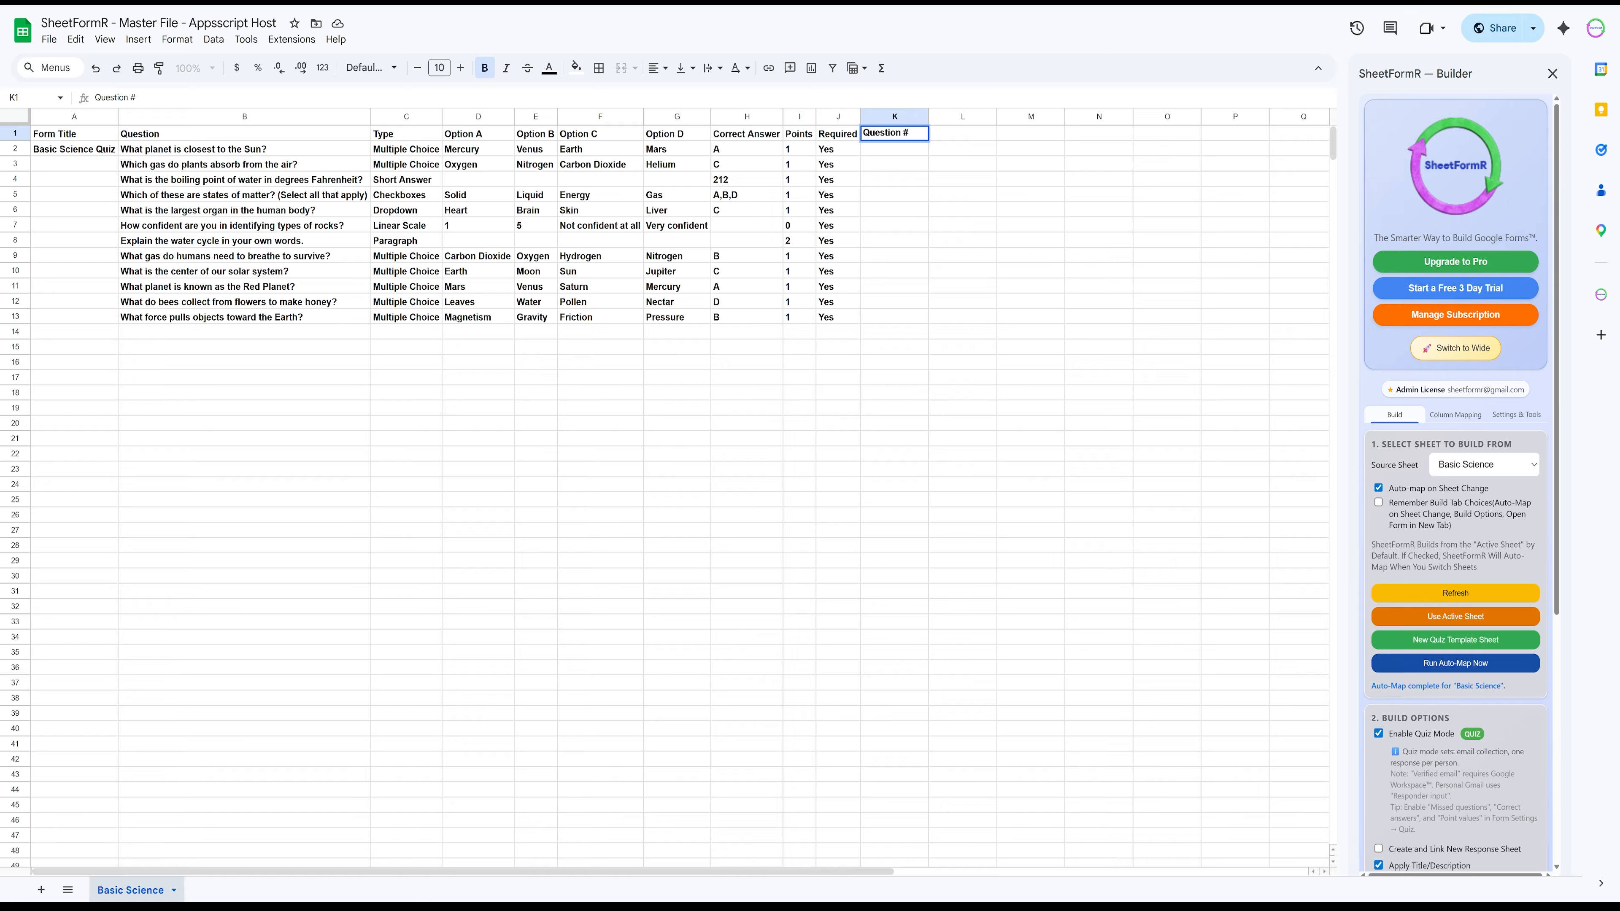
key("Return")
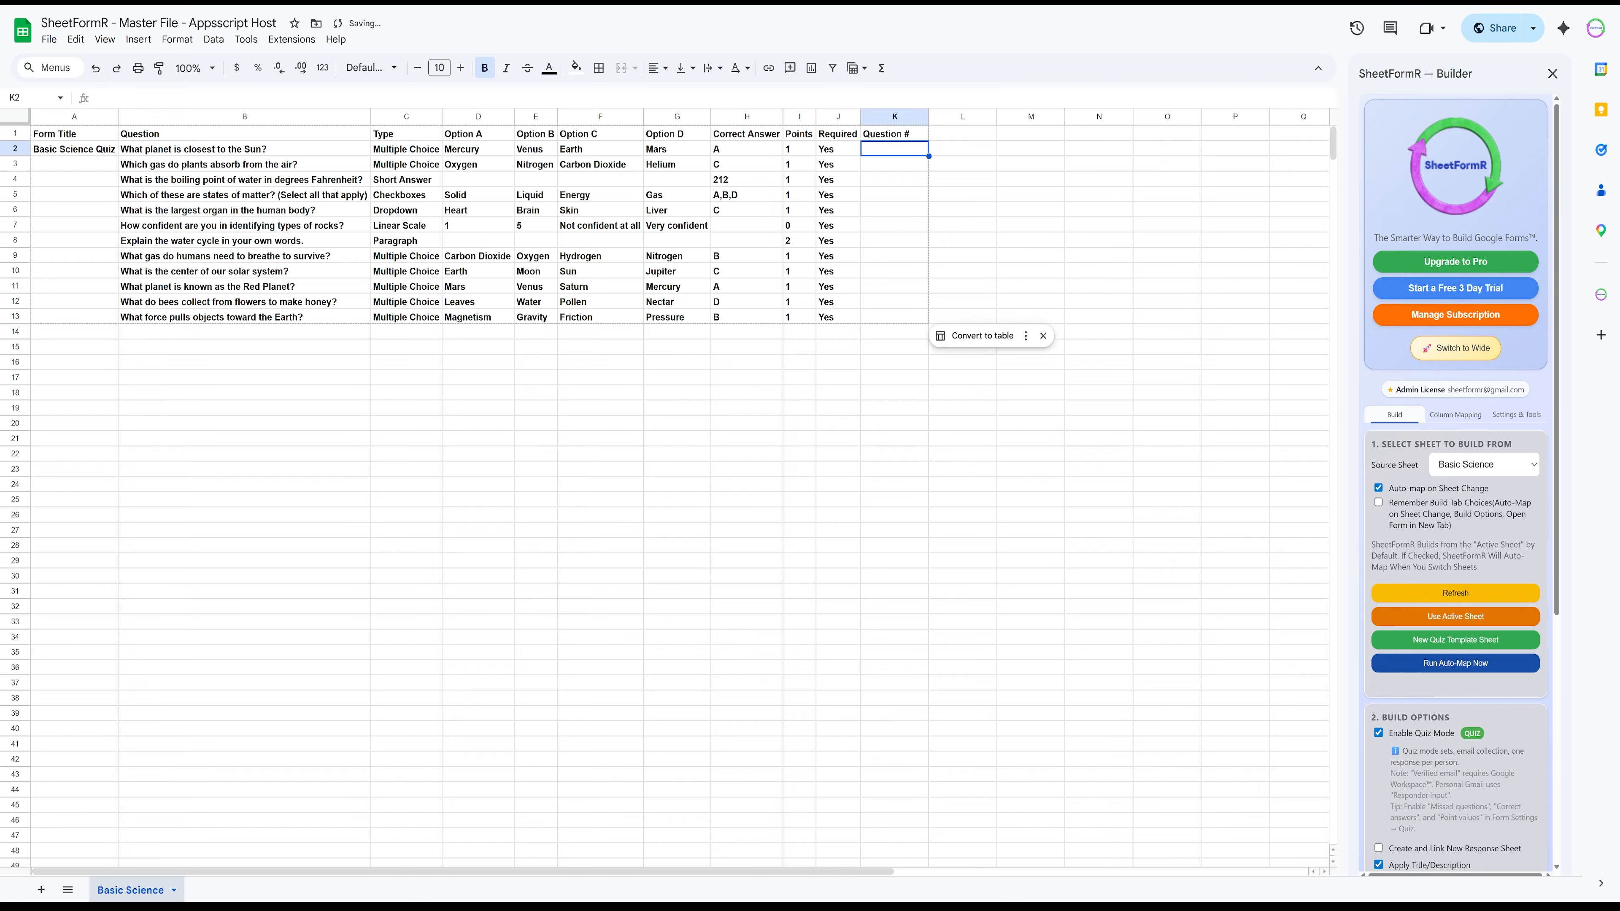
Step: Enter the question numbers 5, 9, 1, 4 and 8 in cells K2 to K6
type("5")
key("Return")
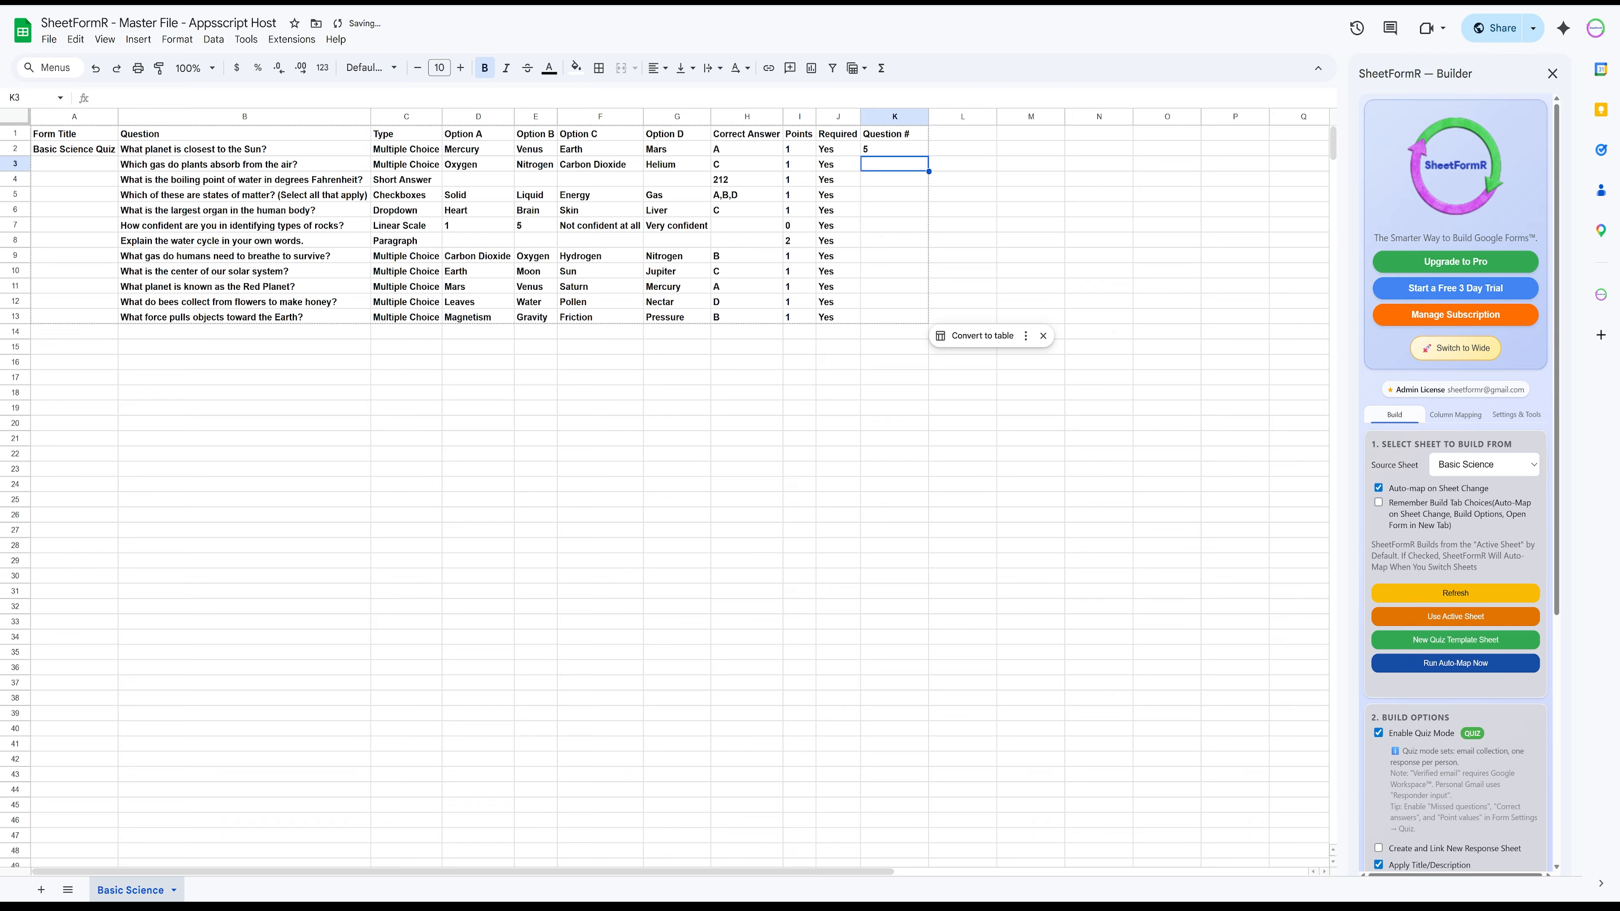
type("9")
key("Return")
type("1")
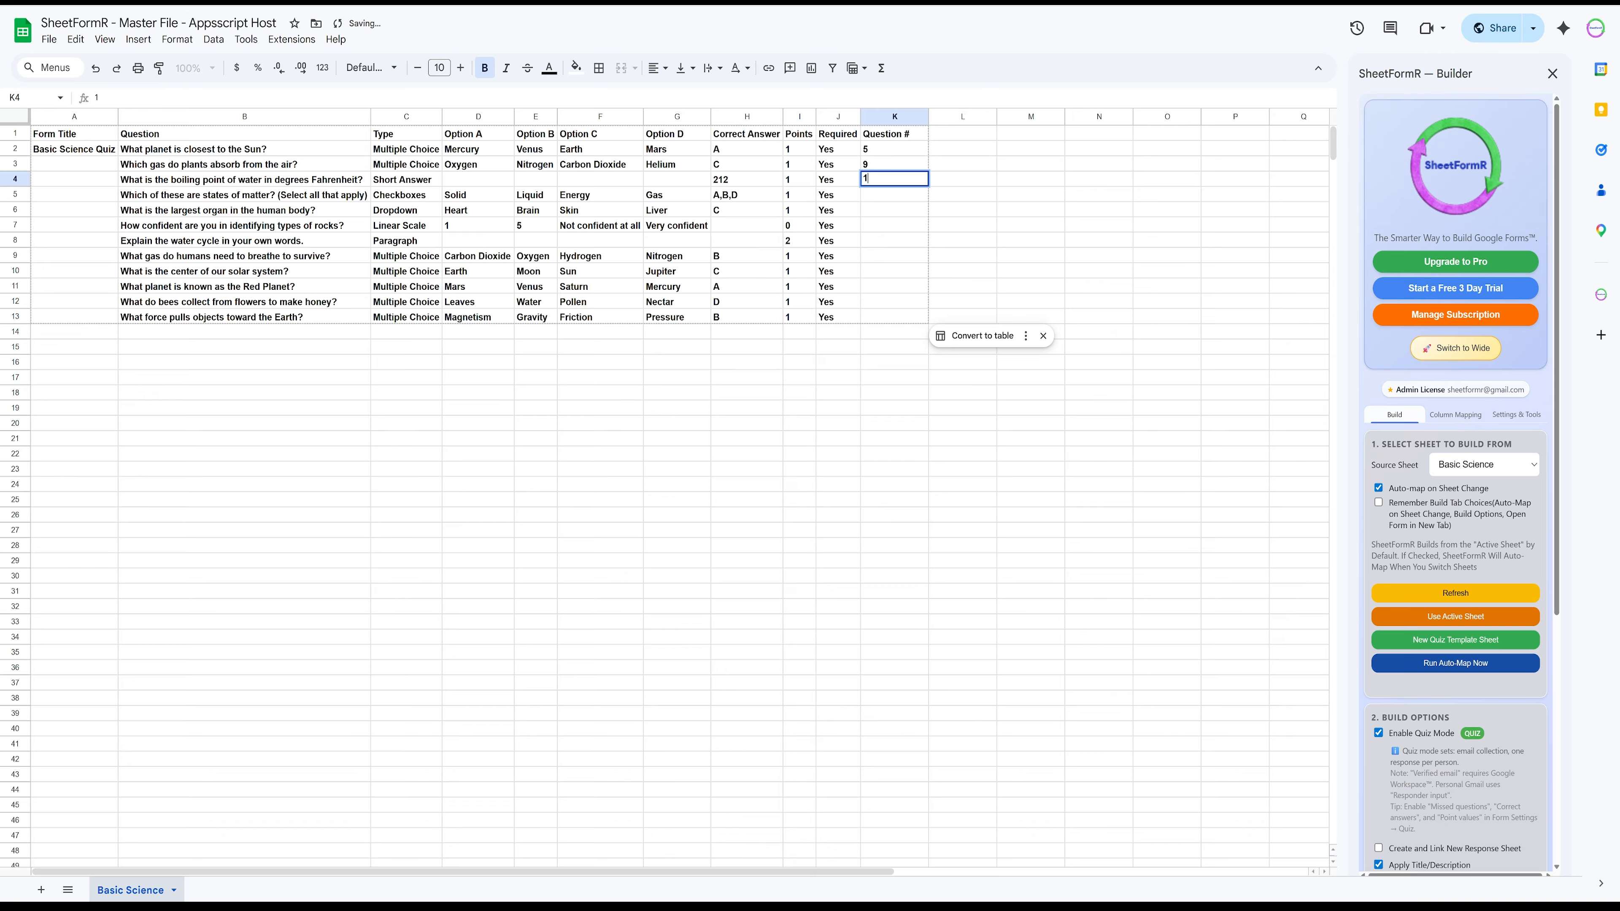
key("Return")
type("4")
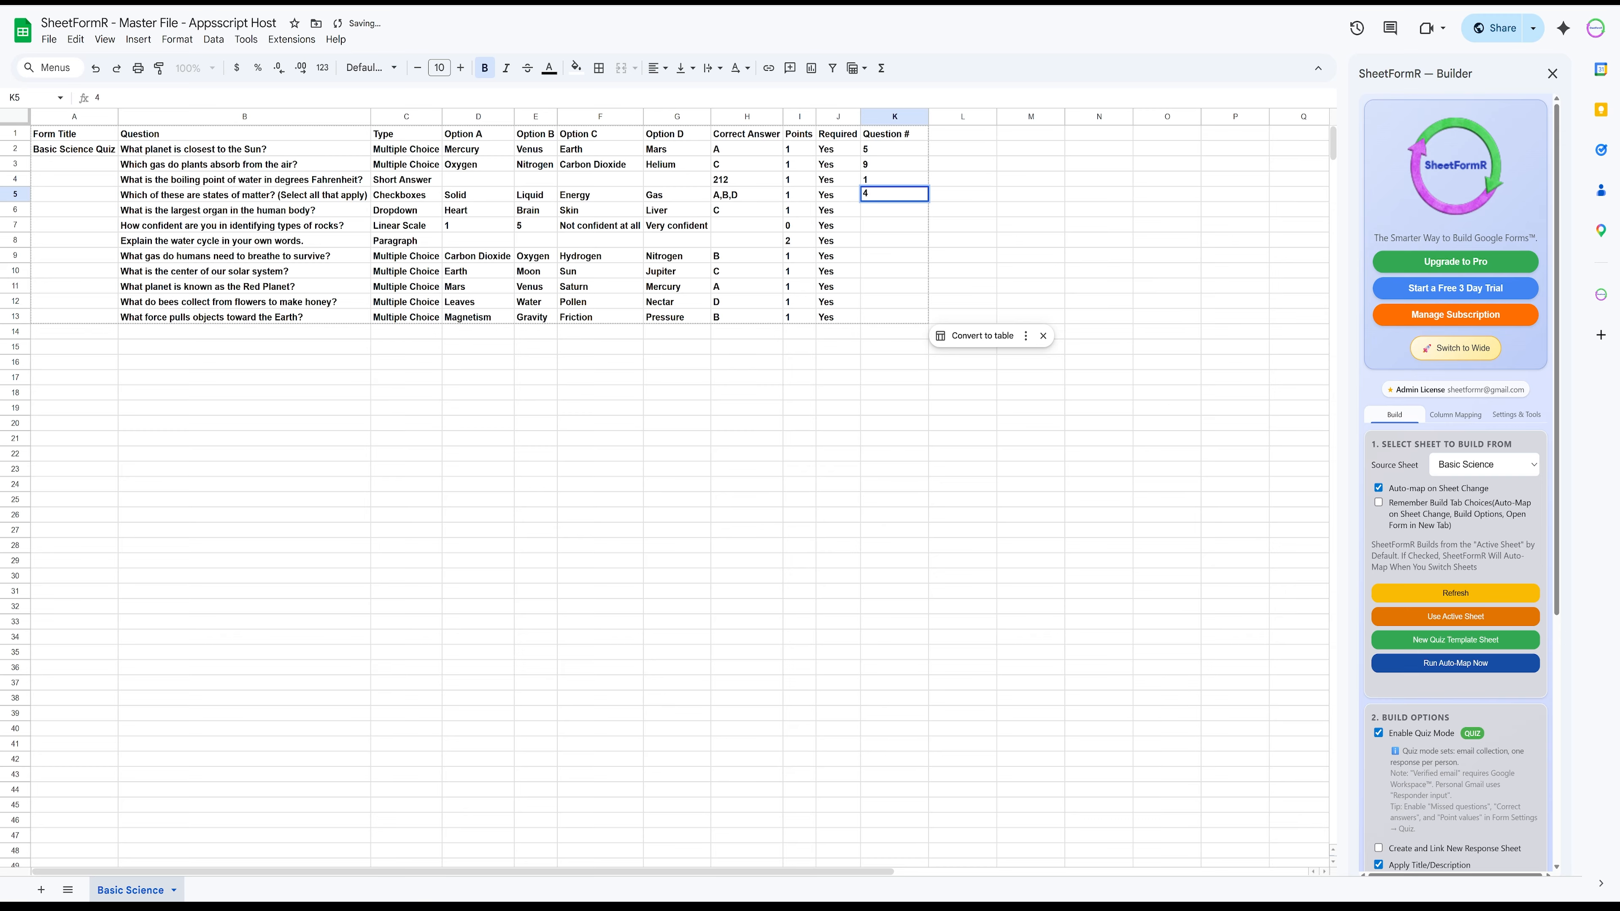
key("Return")
type("8")
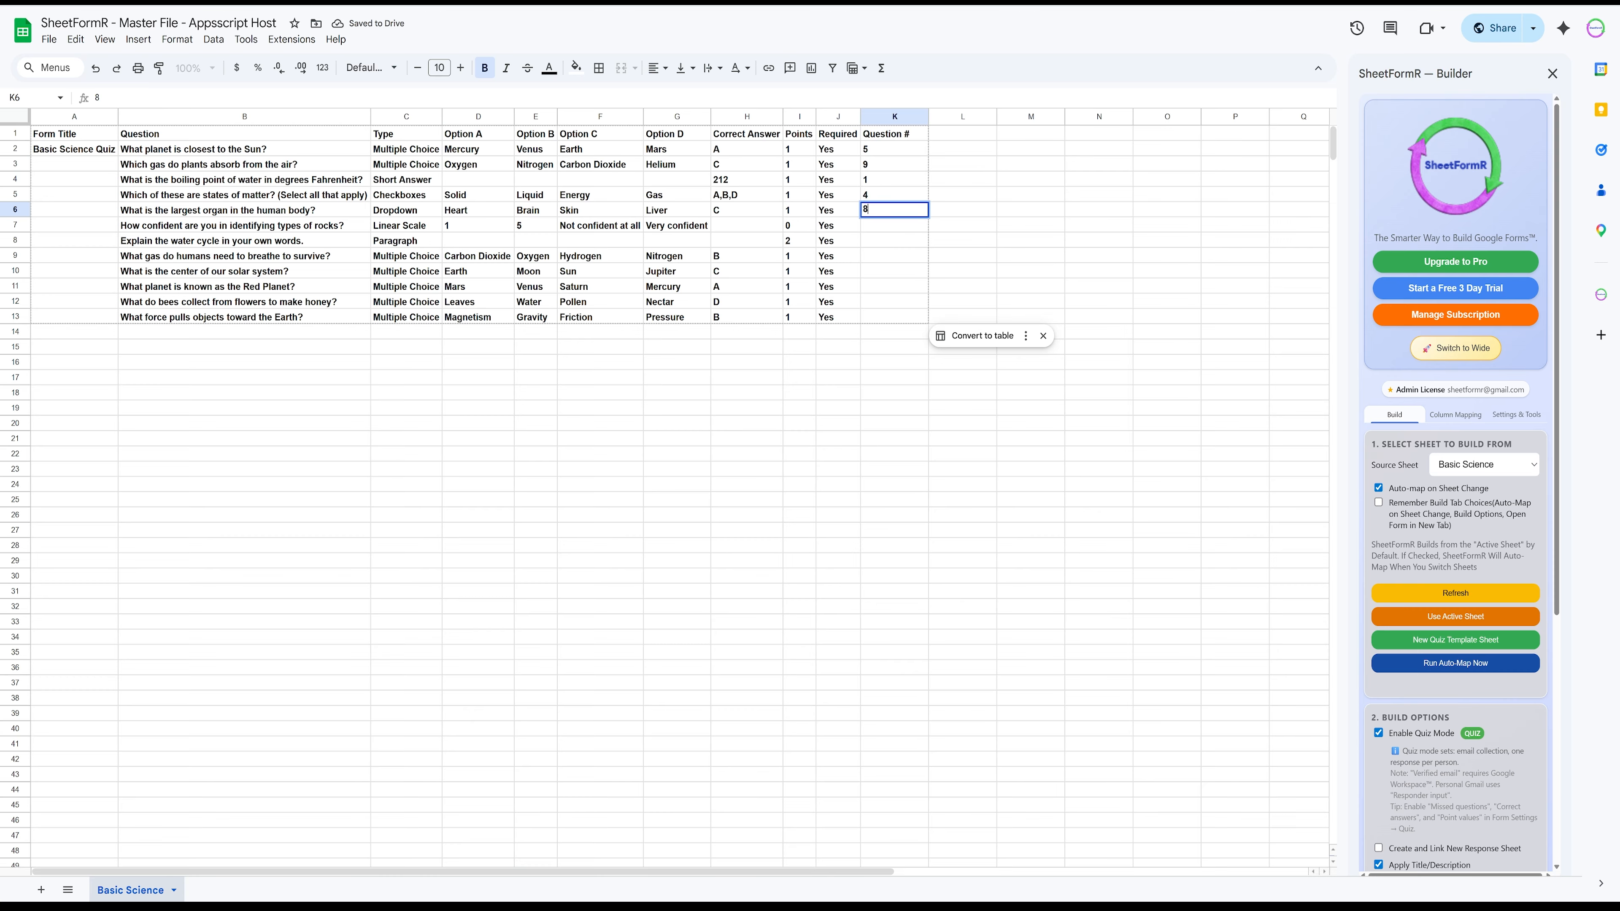
left_click(963, 241)
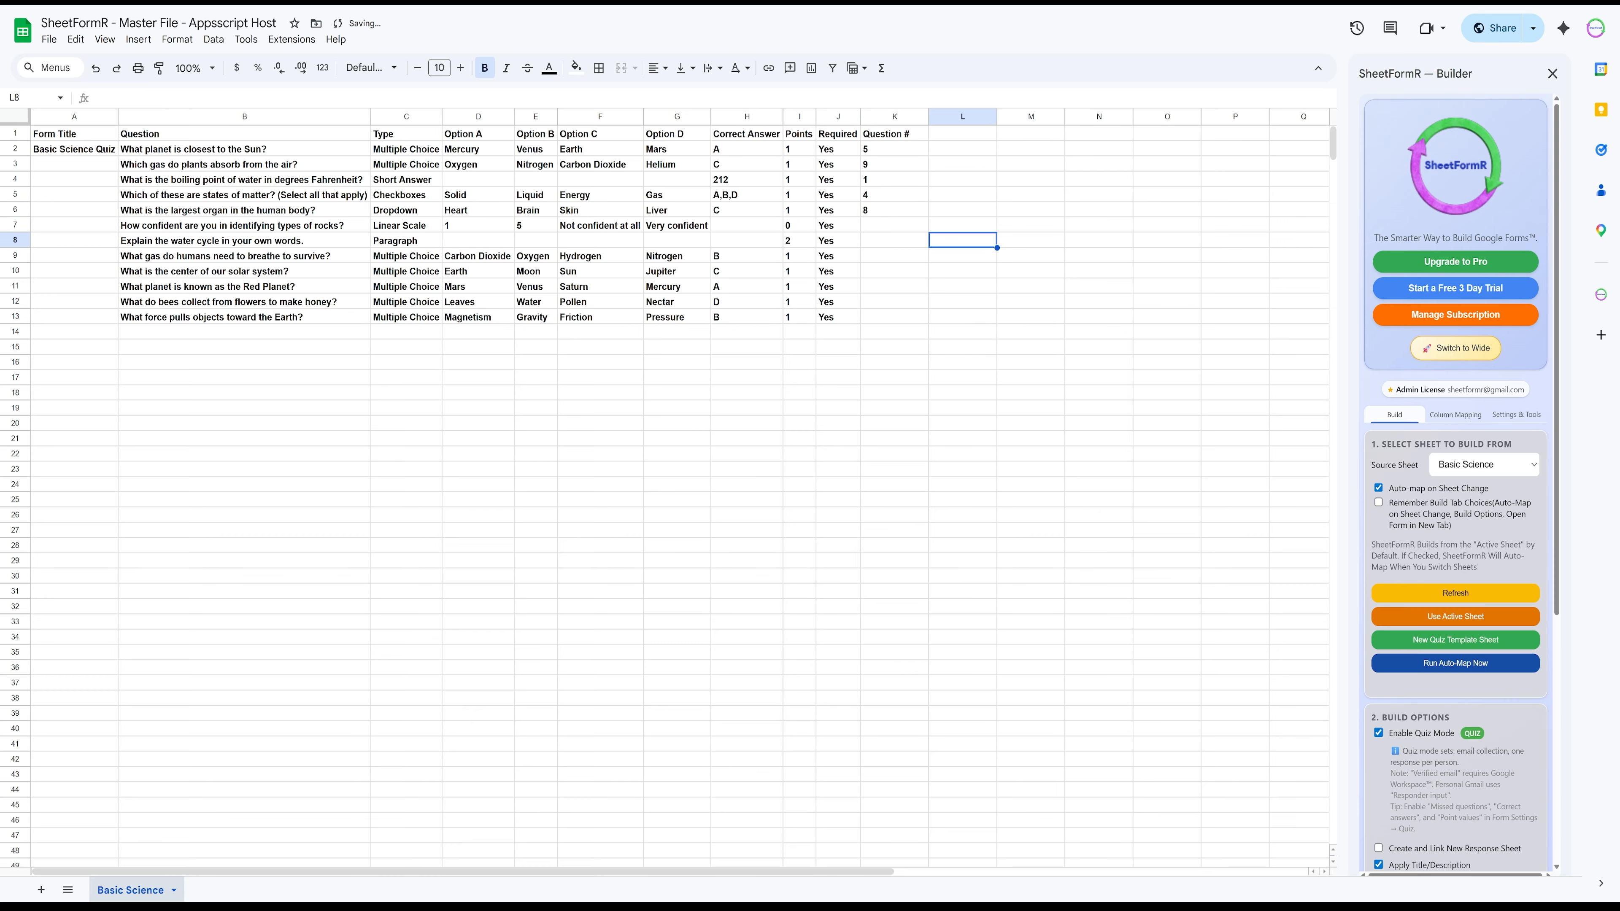
Step: Clear all contents of the Question # column K
left_click(894, 117)
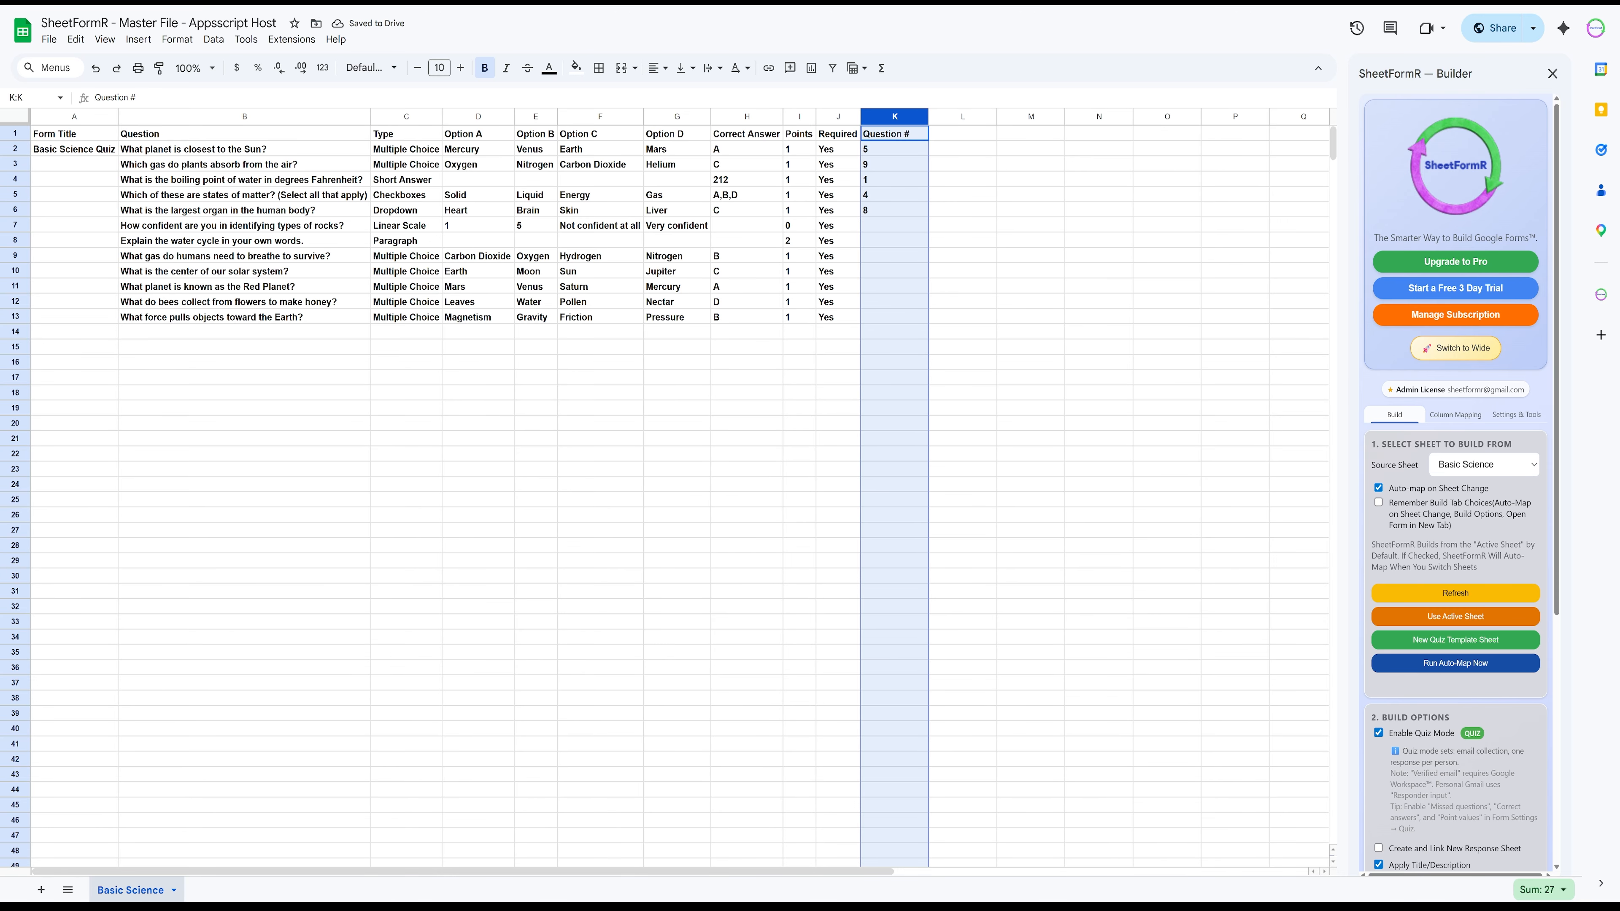
key("Delete")
left_click(963, 225)
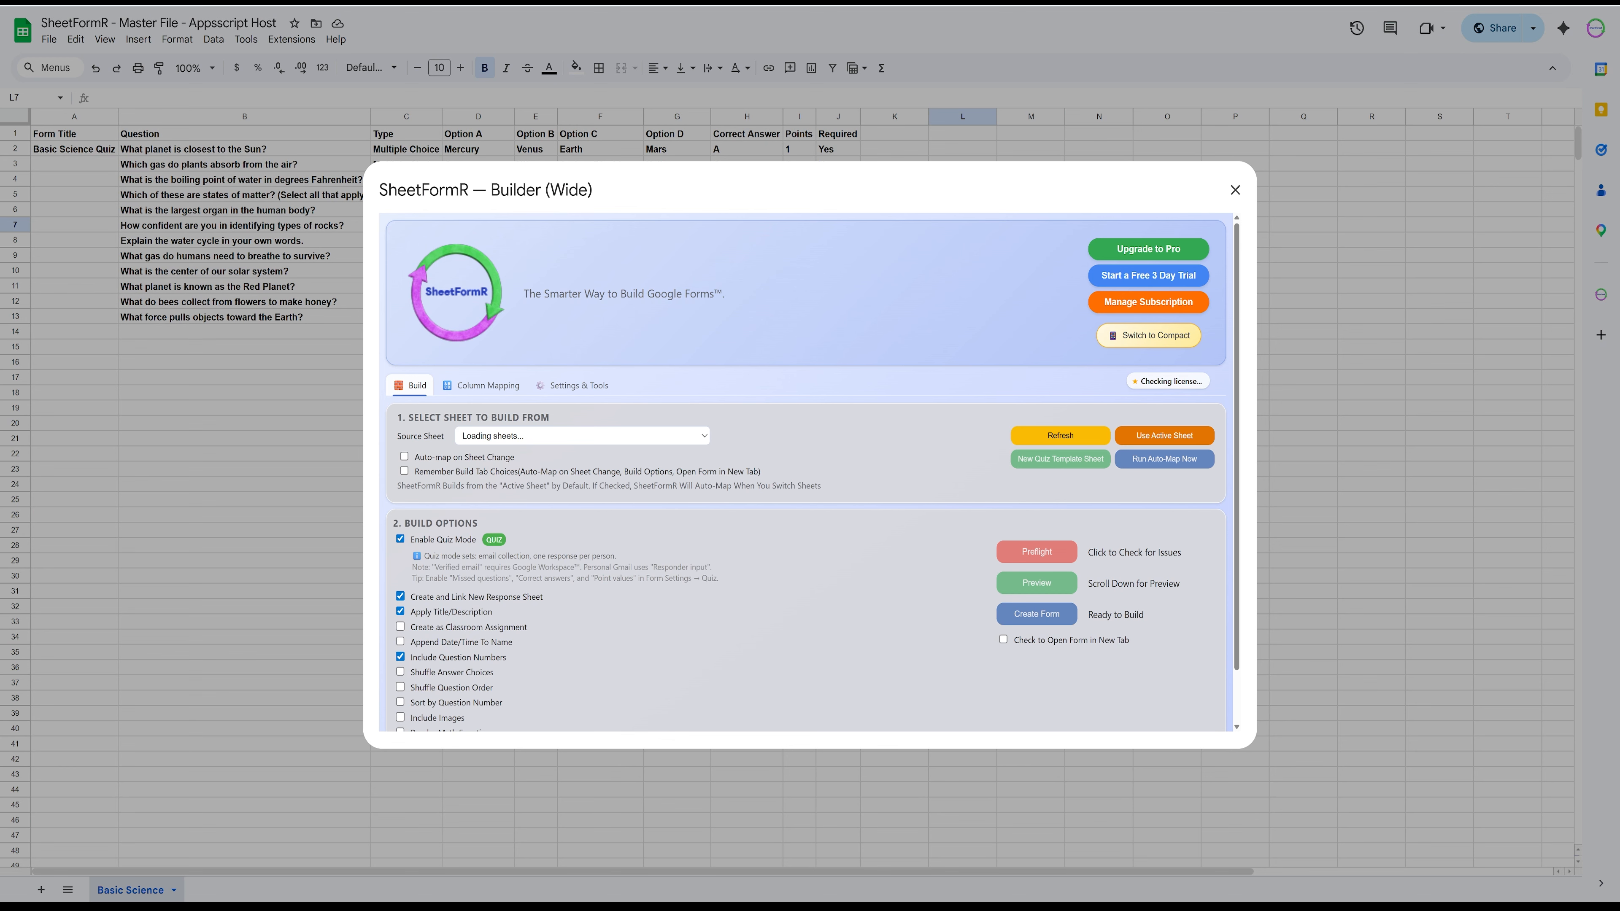
Step: Enable Include Images in the wide builder's build options and switch back to the compact builder
scroll(806, 472, "down", 2)
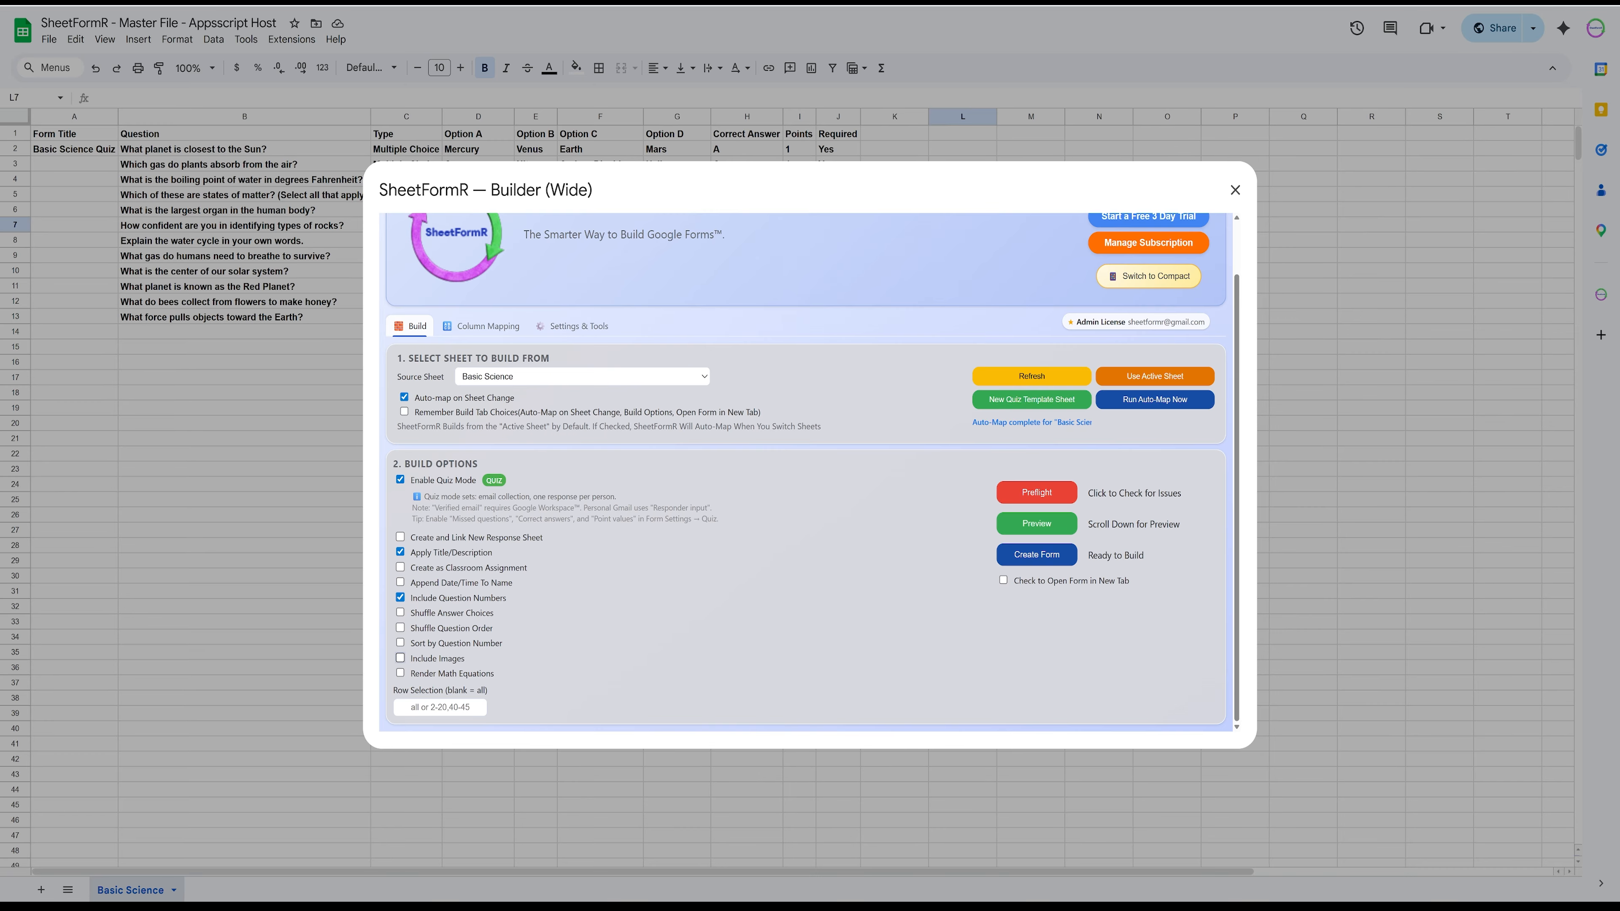
left_click(400, 658)
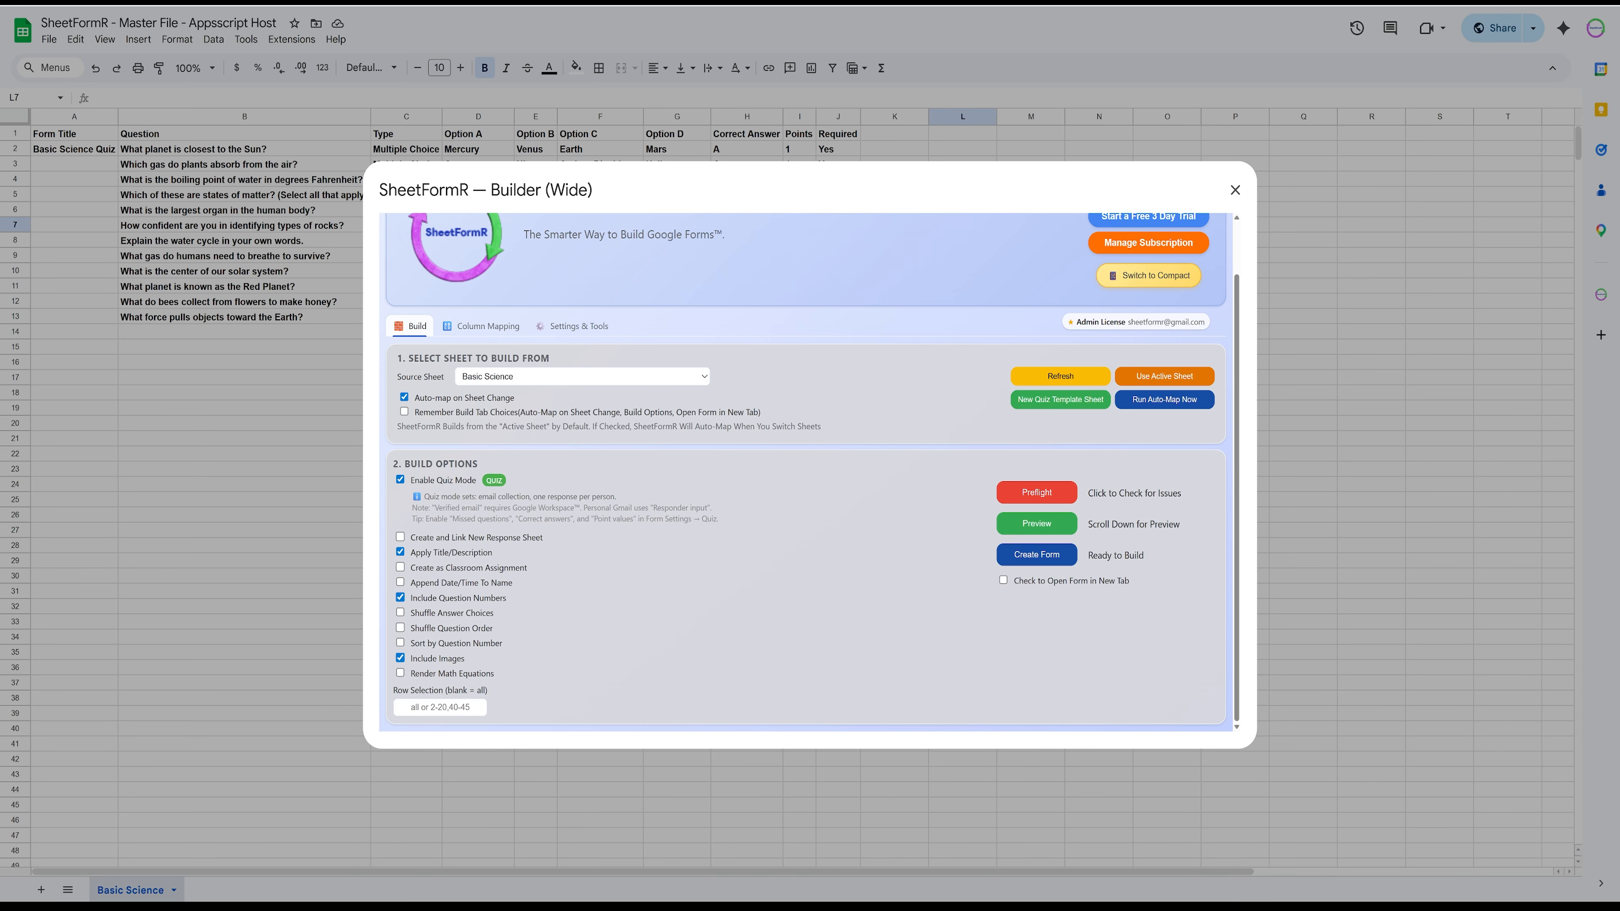
left_click(1148, 275)
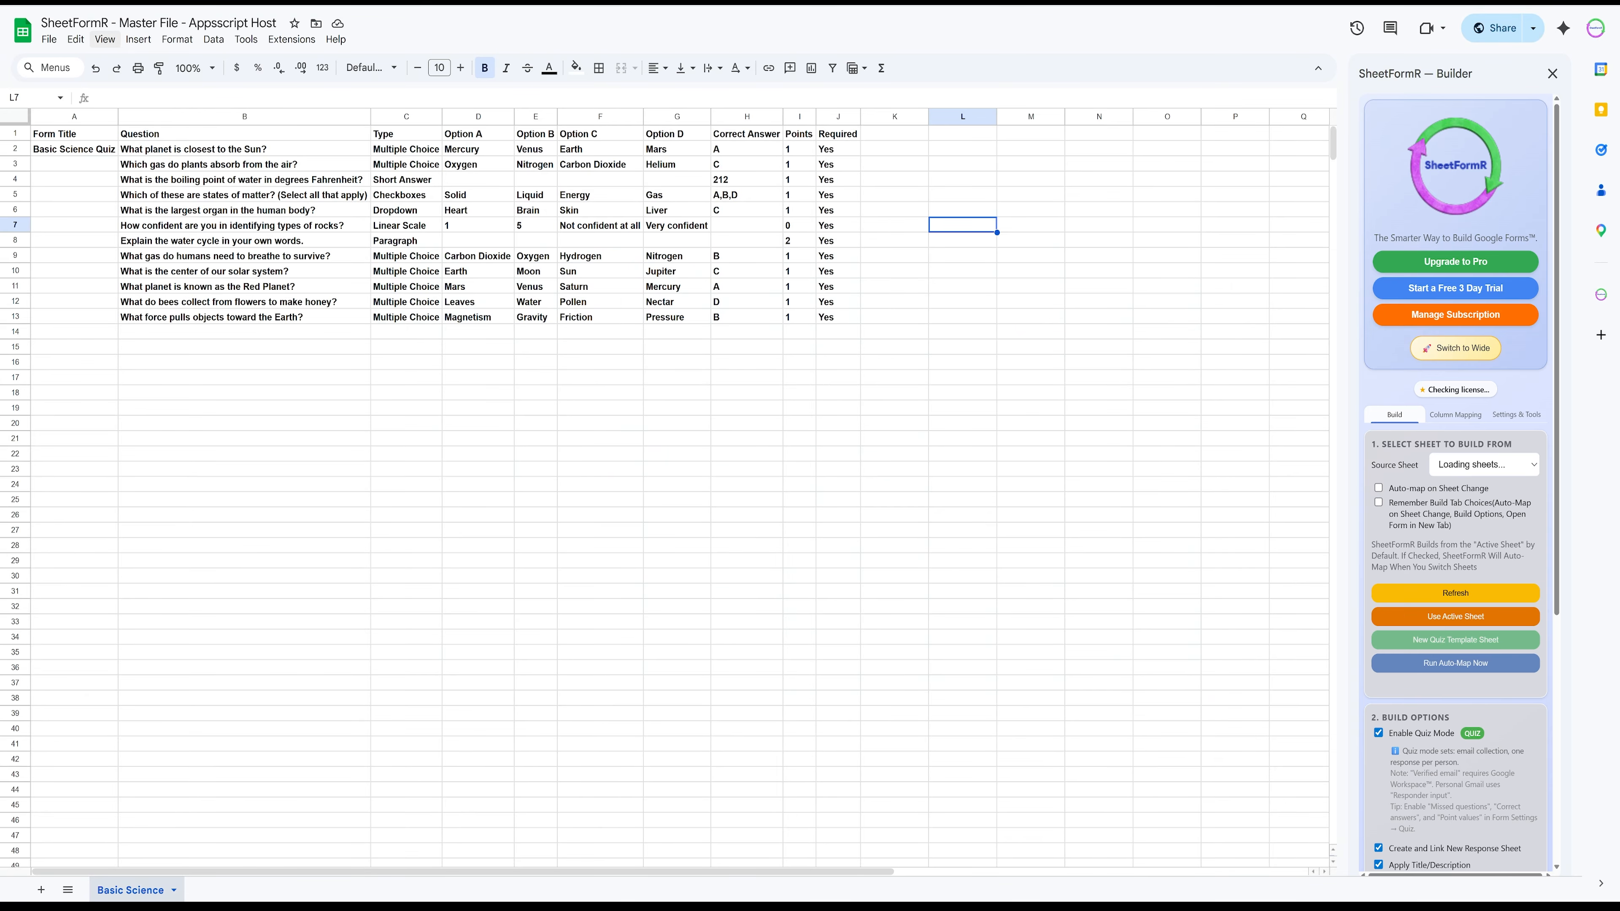
Step: Unhide the Star Wars OT sheet
left_click(104, 40)
mouse_move(192, 168)
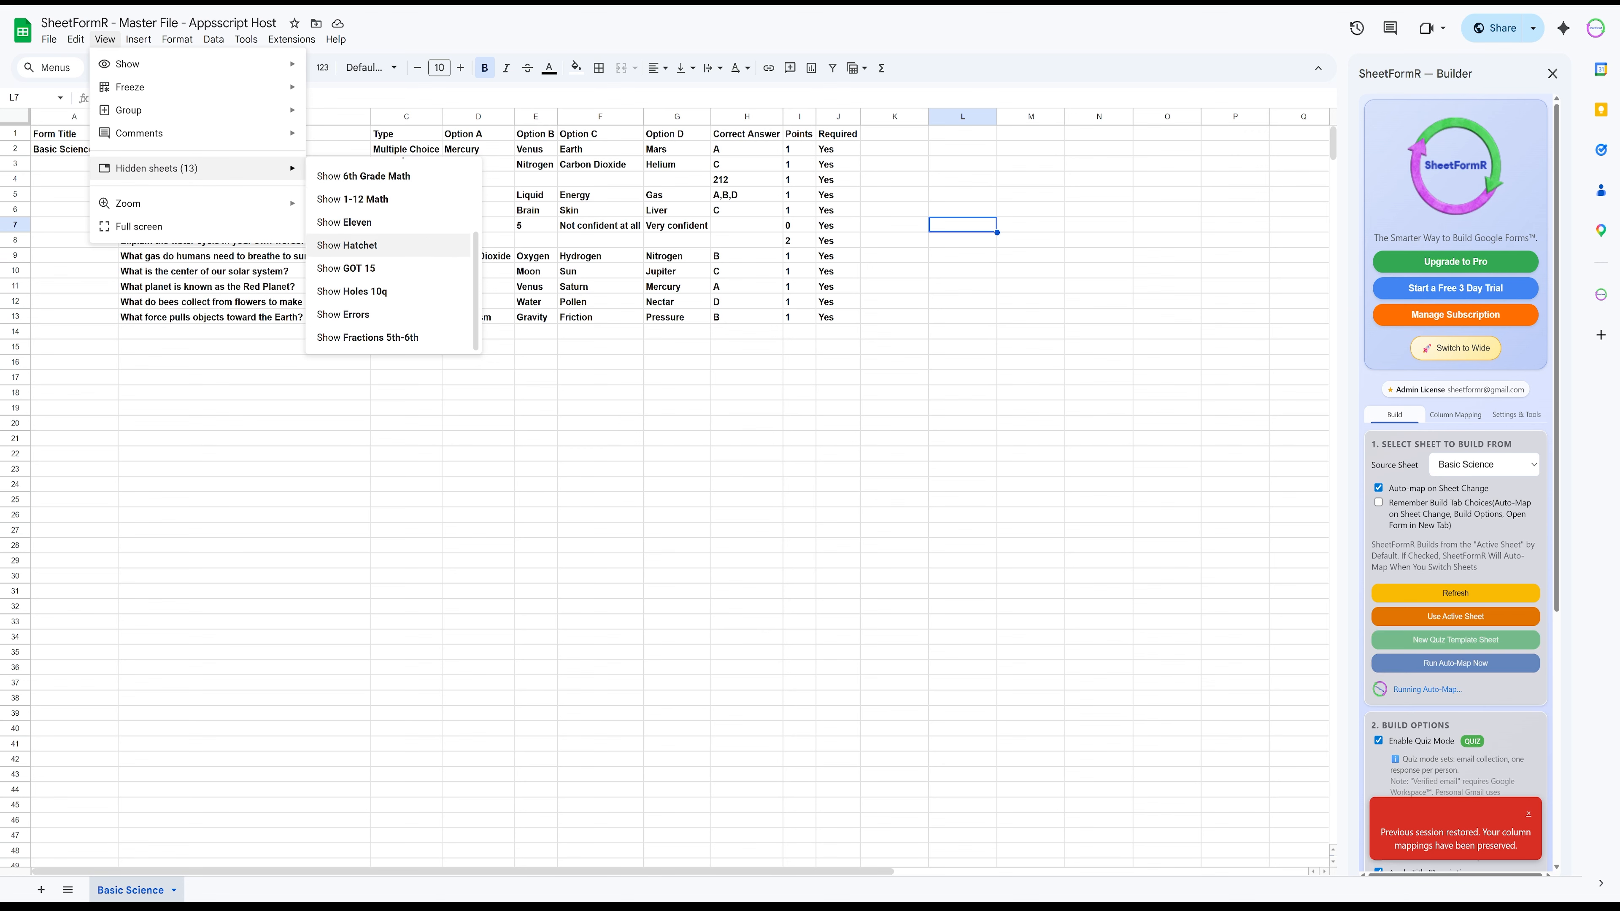
scroll(358, 332, "up", 1)
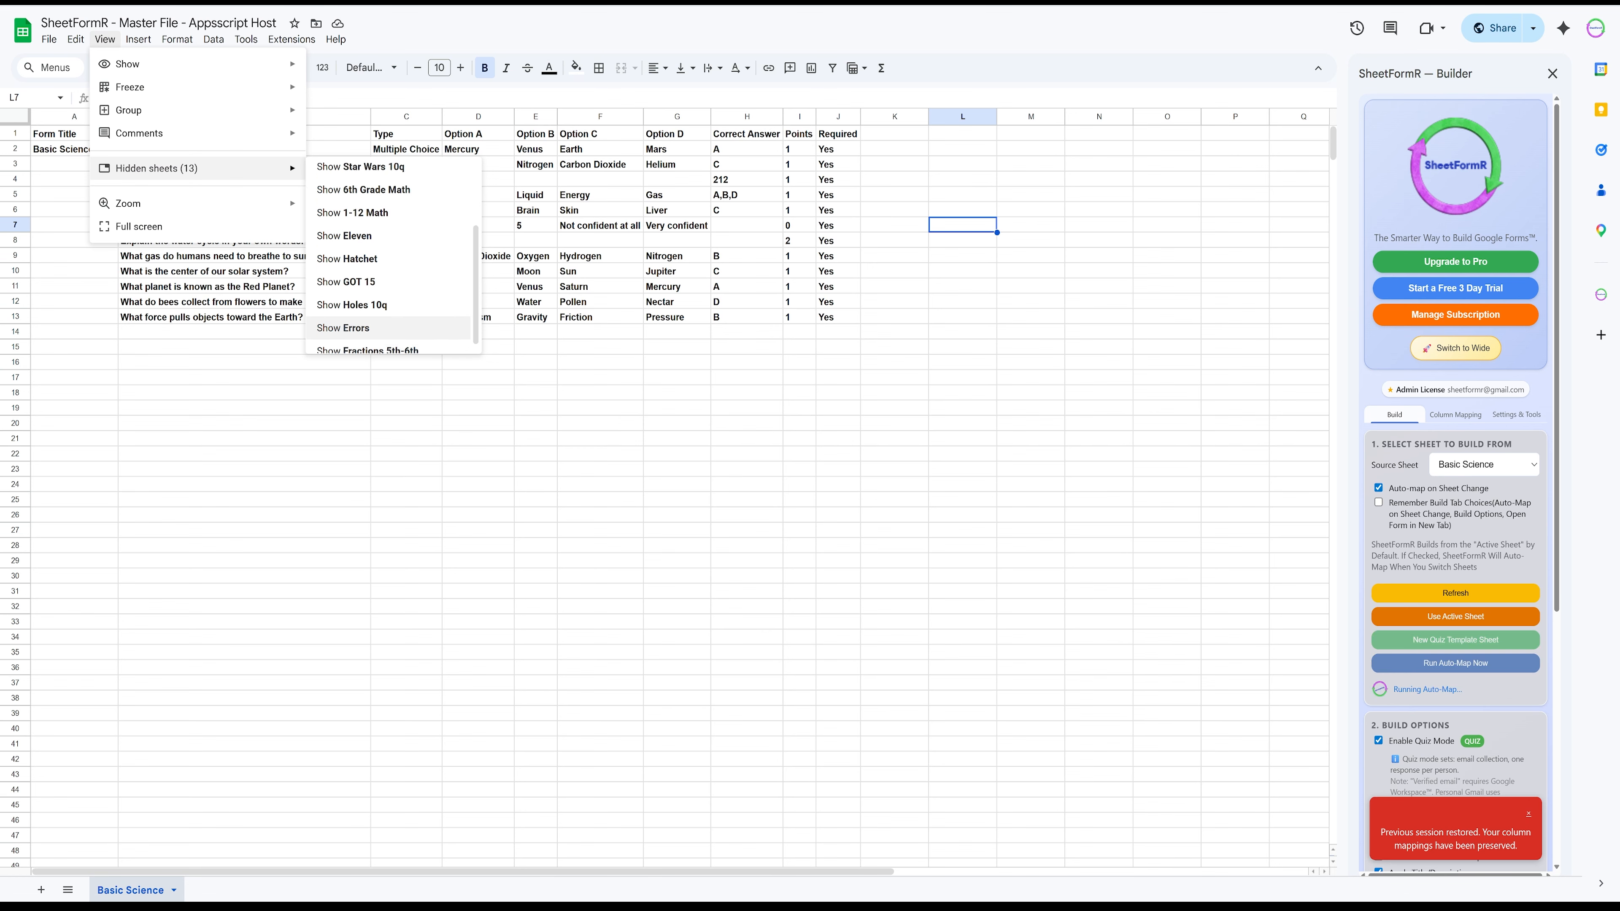
scroll(358, 332, "up", 2)
left_click(358, 219)
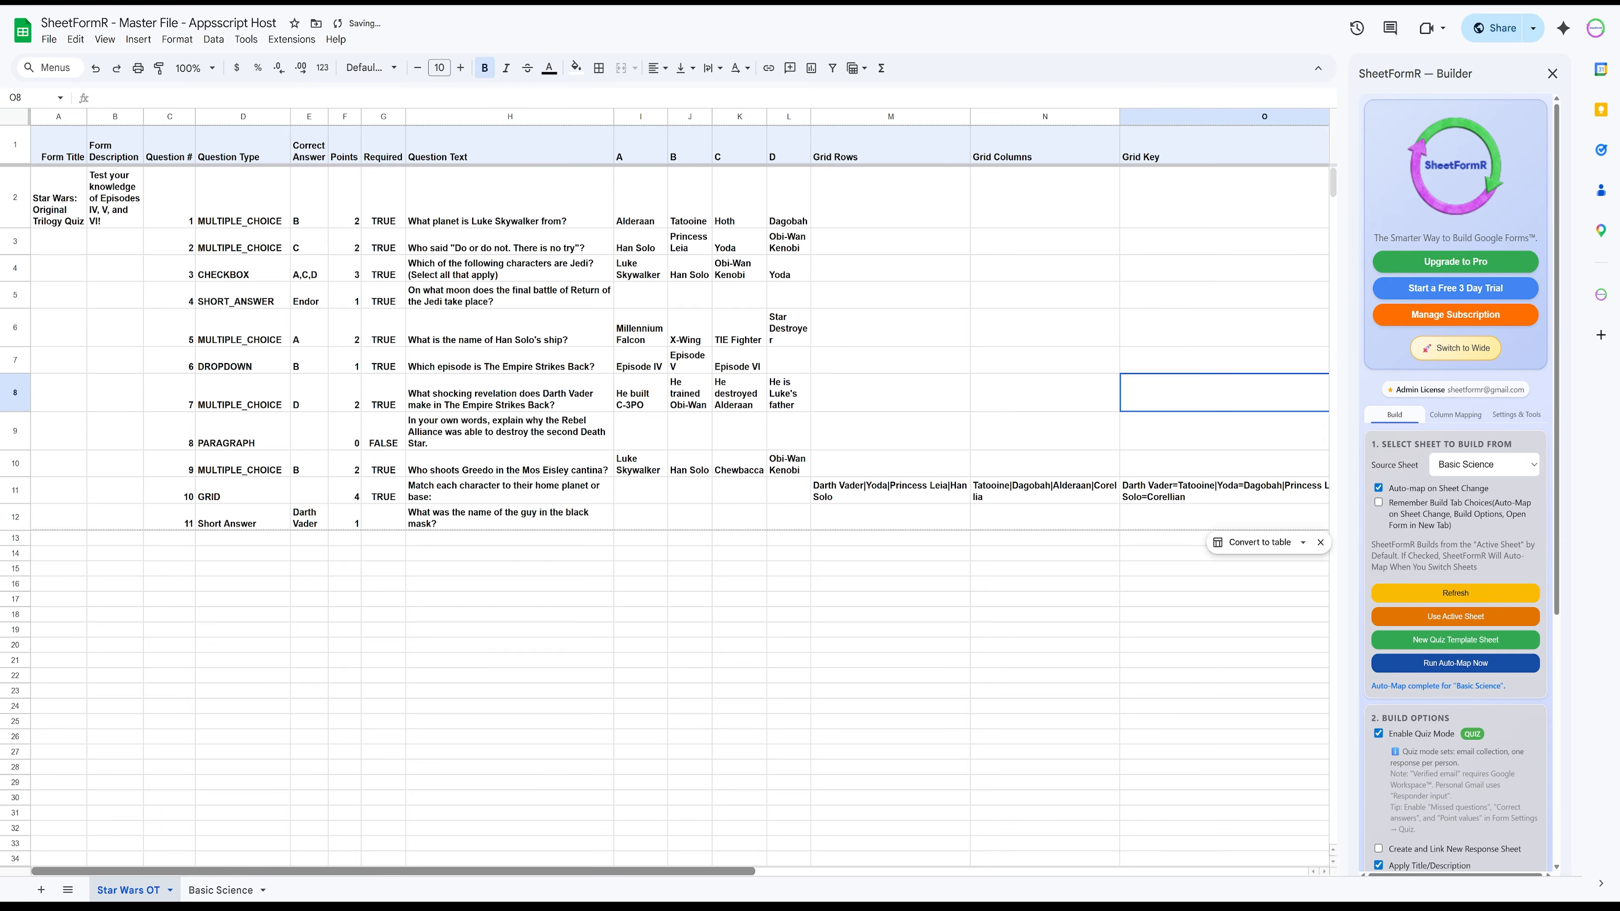
Step: Examine the image links in the IMG URL column for the Darth Vader and Millennium Falcon questions
left_click_drag(446, 871, 797, 872)
mouse_move(943, 518)
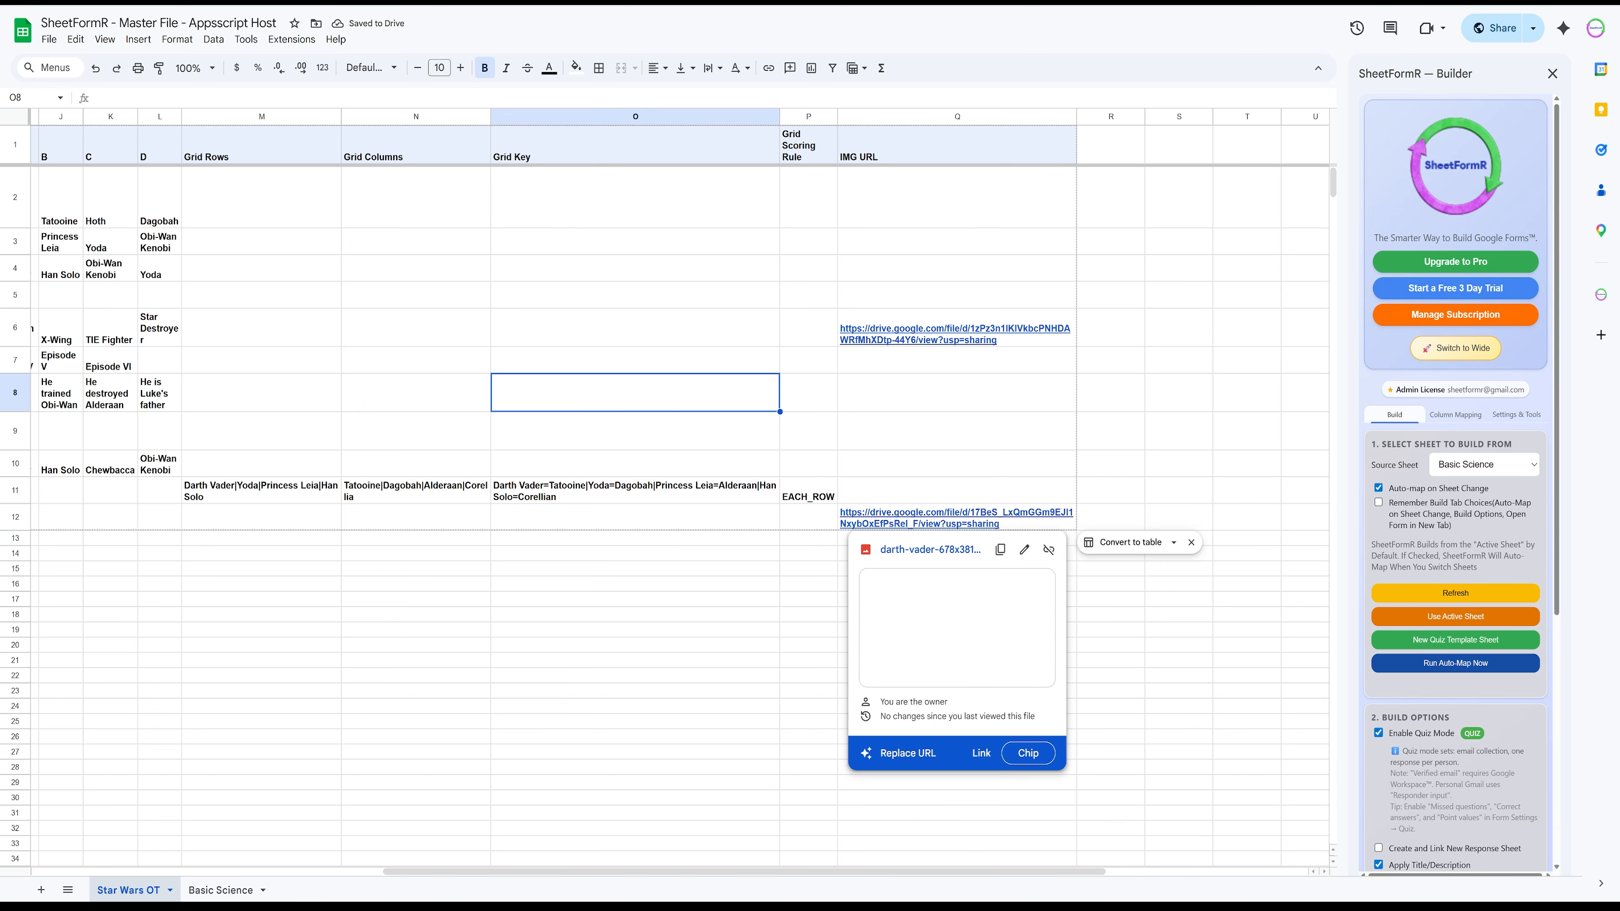
mouse_move(924, 335)
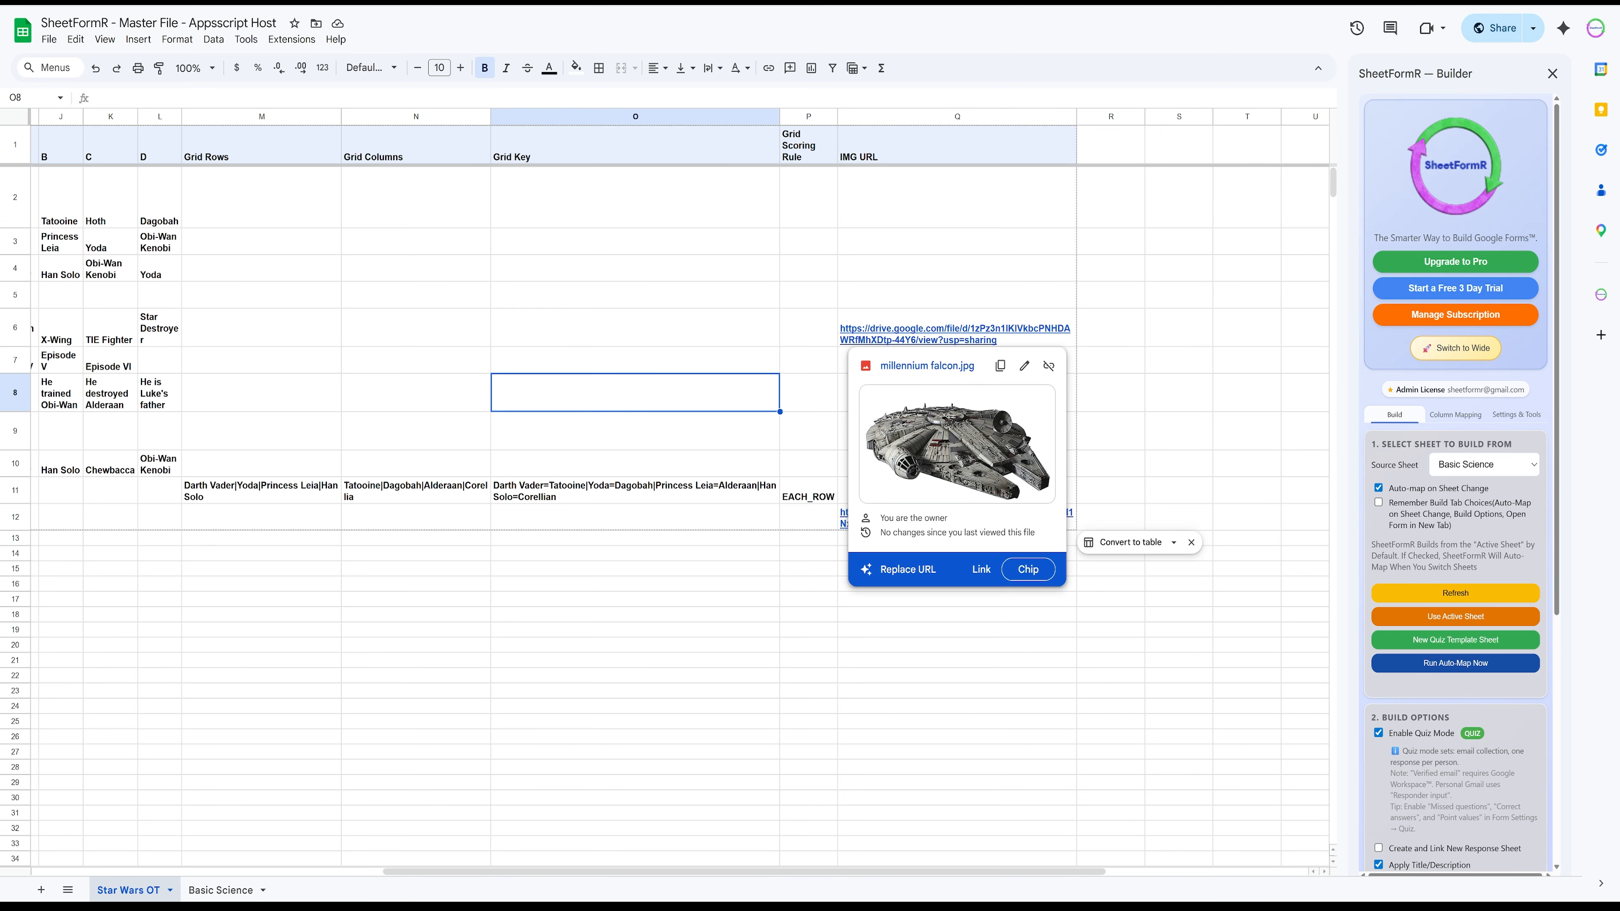
left_click(1179, 463)
Step: Turn the Include Images build option on and off again in the compact builder
scroll(1455, 485, "down", 6)
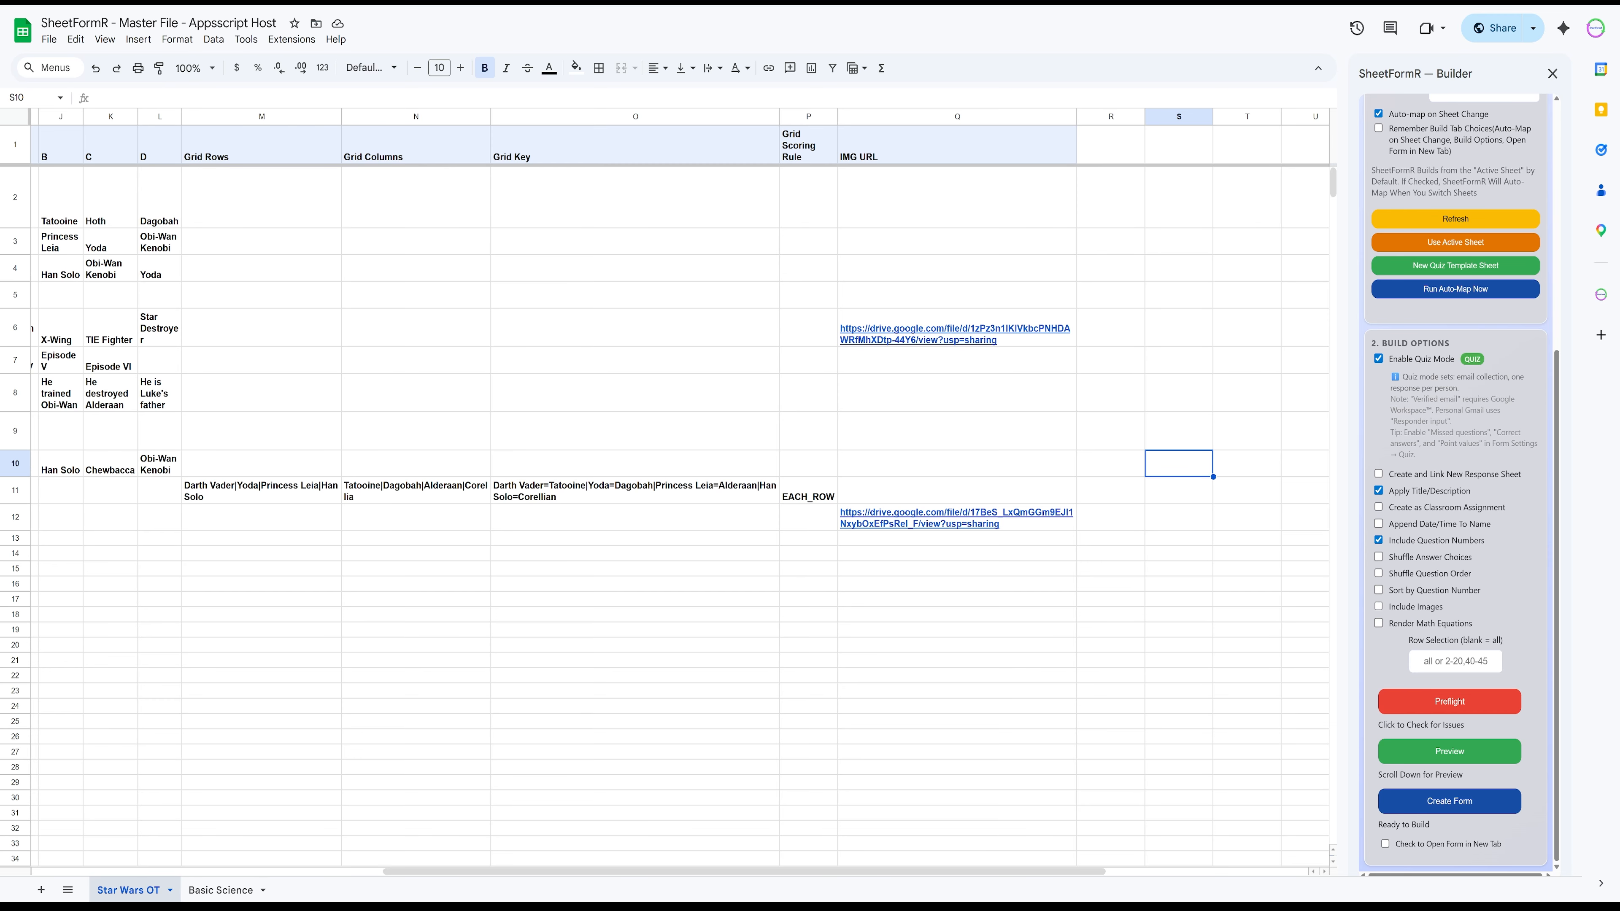
left_click(1378, 607)
left_click(1378, 606)
Step: Return to the Basic Science sheet and turn the Render Math Equations build option on and off again
left_click(220, 889)
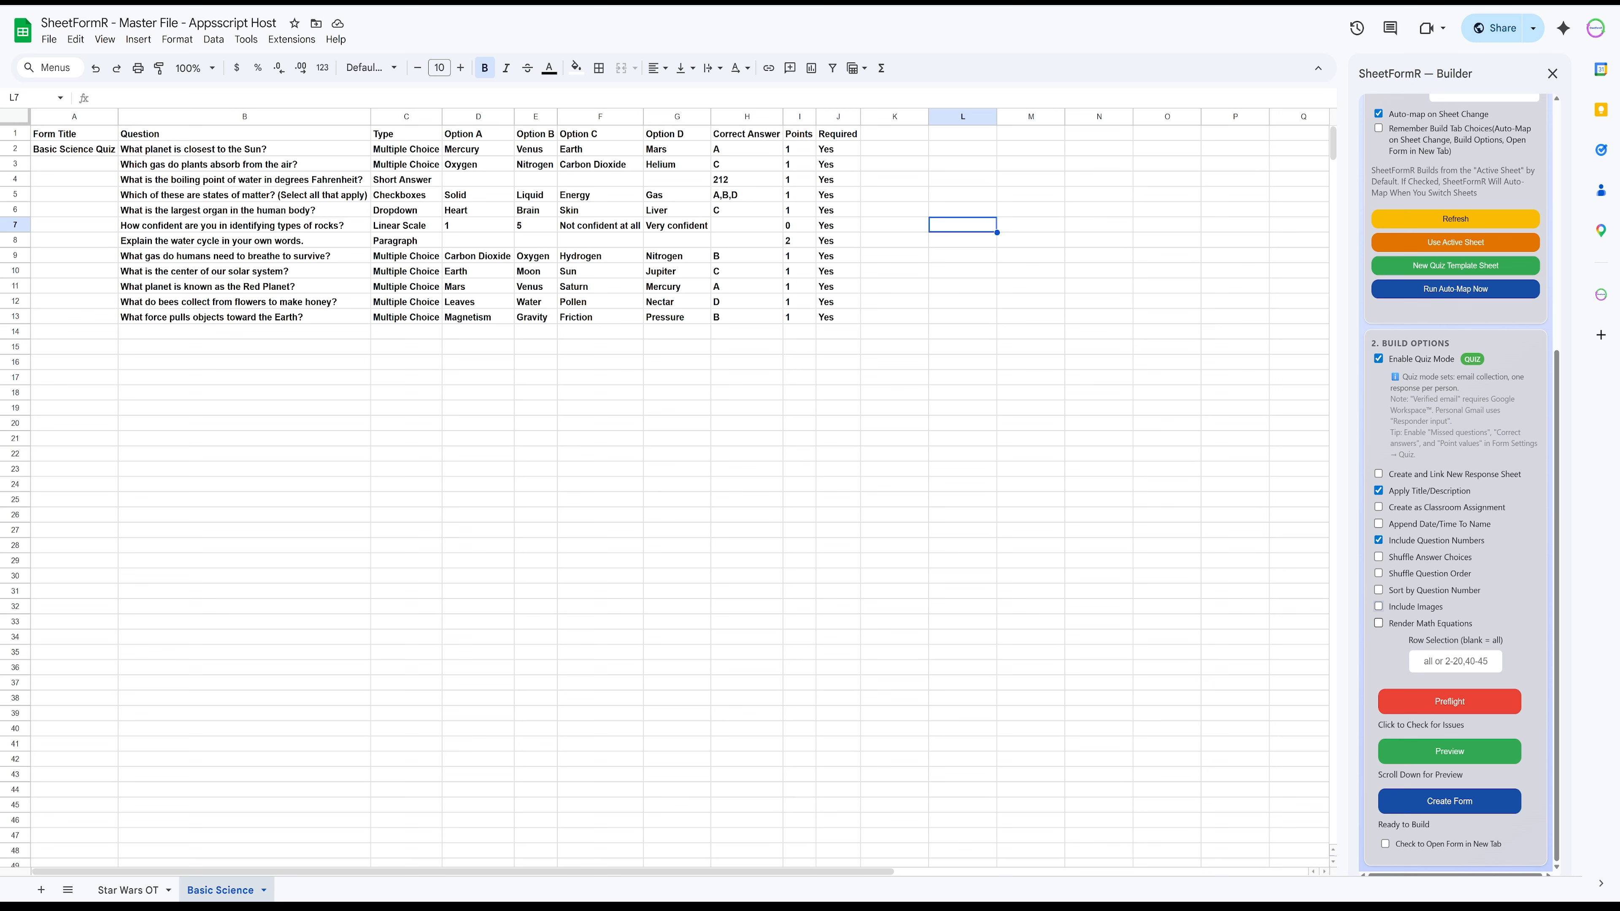
left_click(1378, 623)
left_click(1378, 623)
scroll(1455, 484, "up", 4)
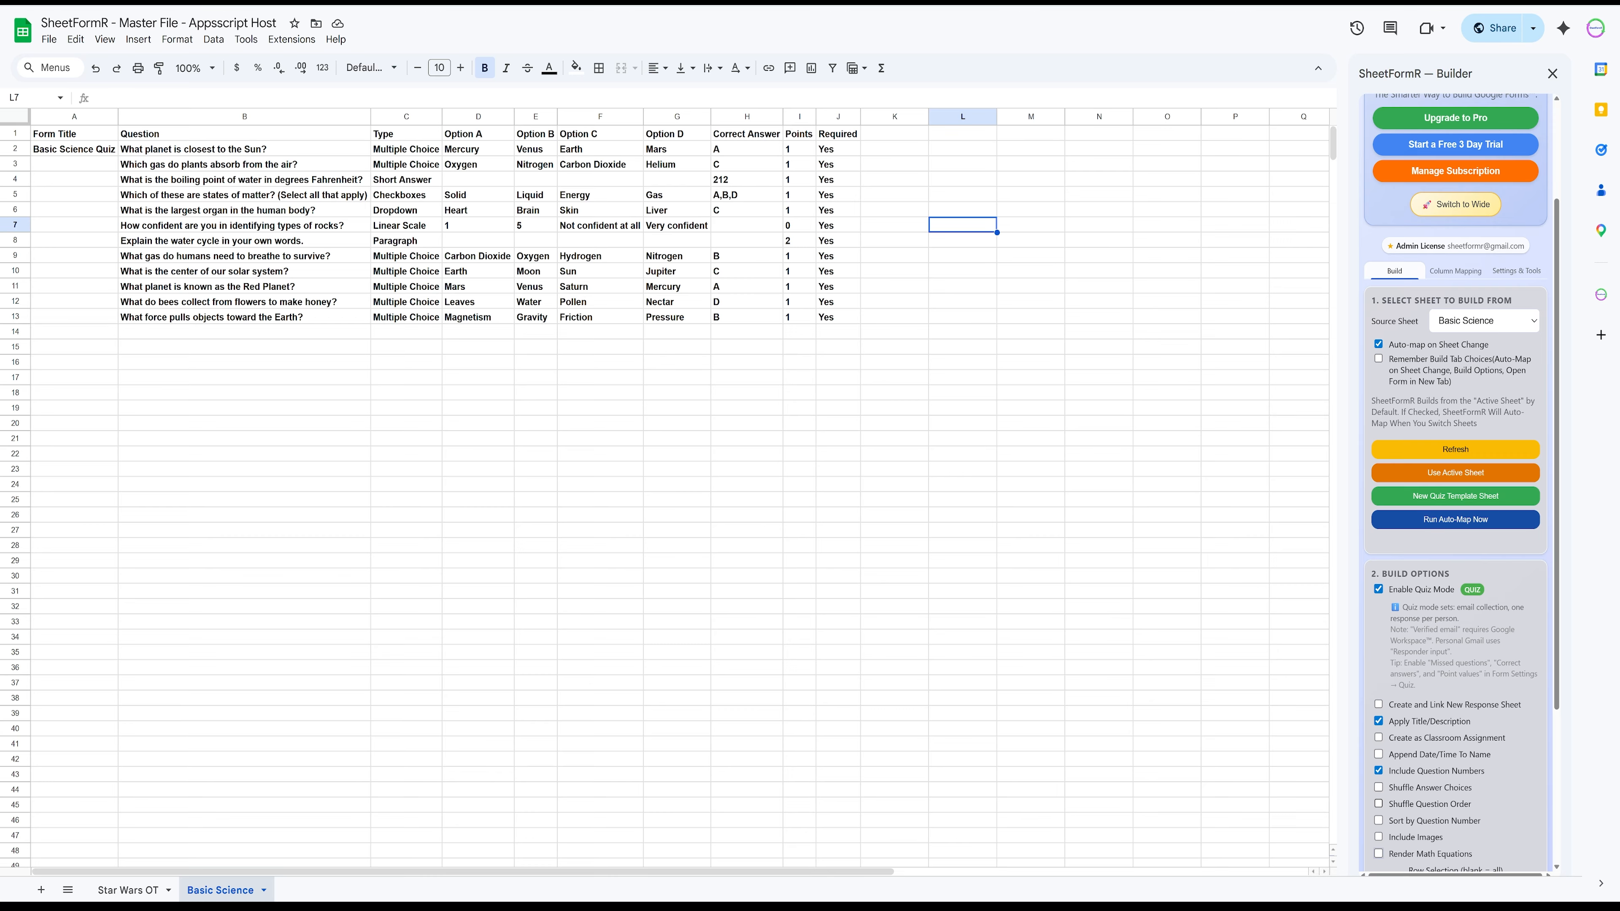
scroll(1455, 479, "down", 4)
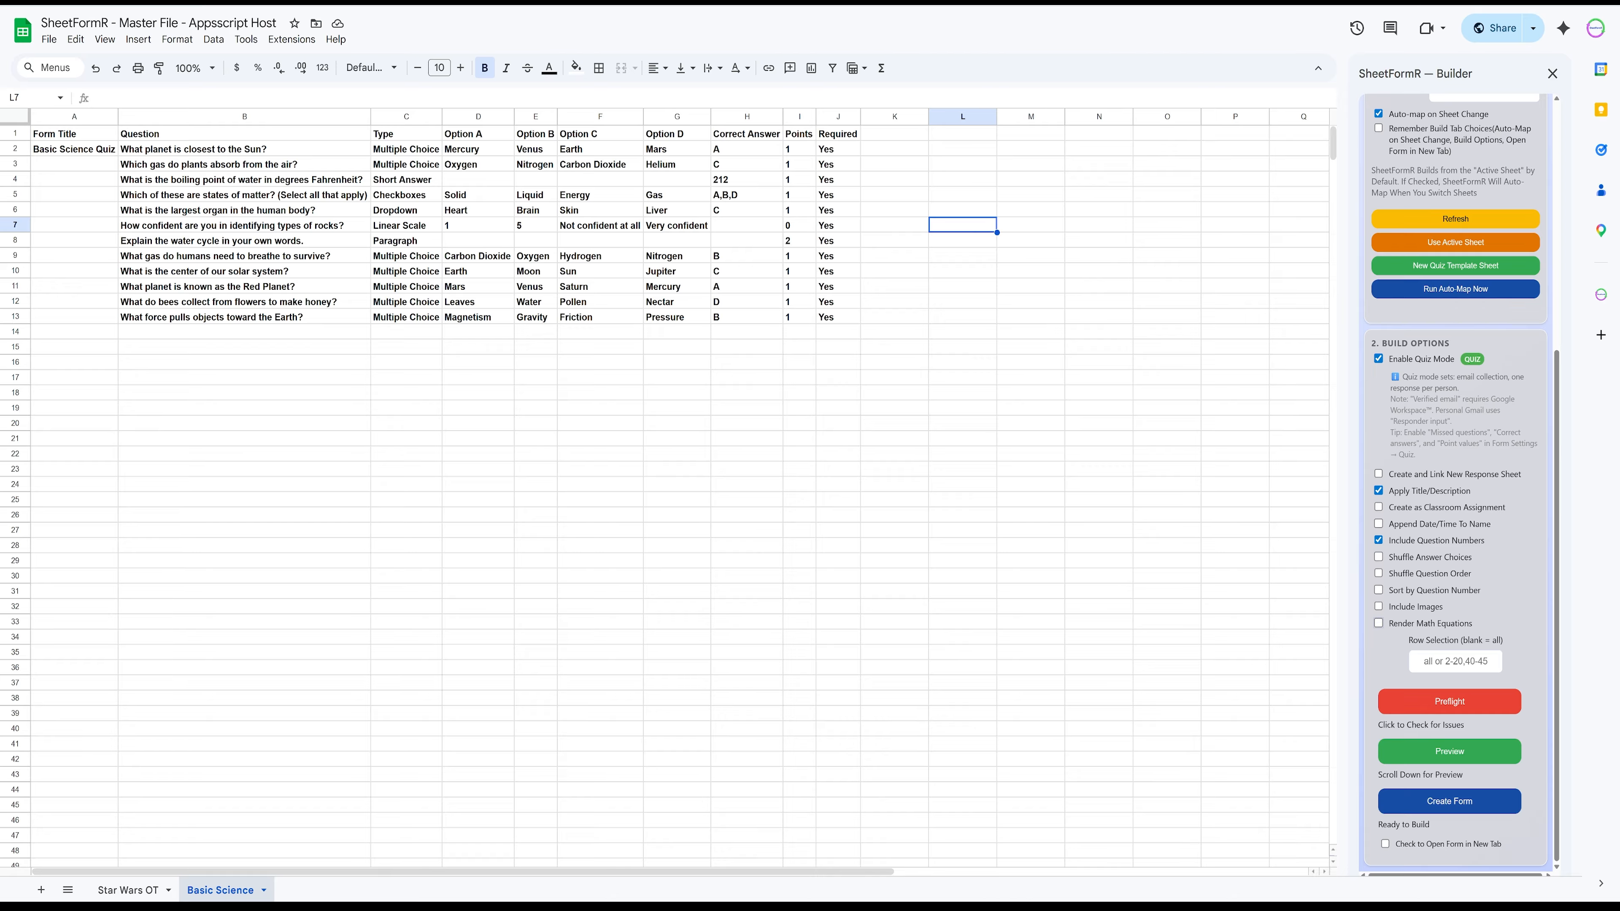
Step: Unhide the Hatchet sheet
left_click(1455, 661)
left_click(104, 40)
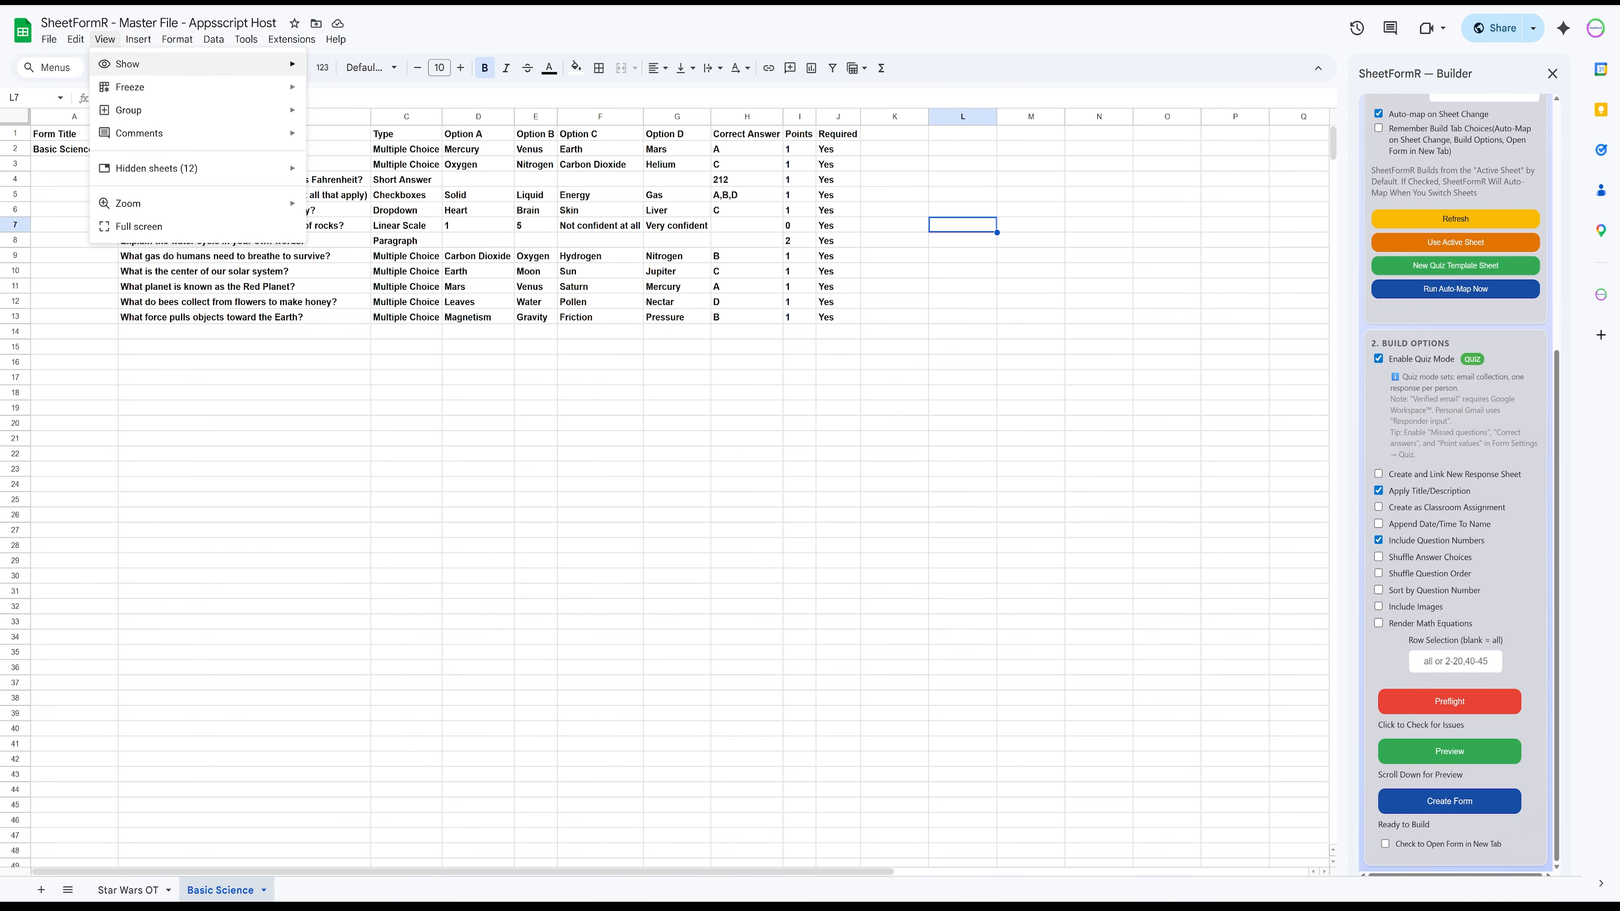
mouse_move(192, 168)
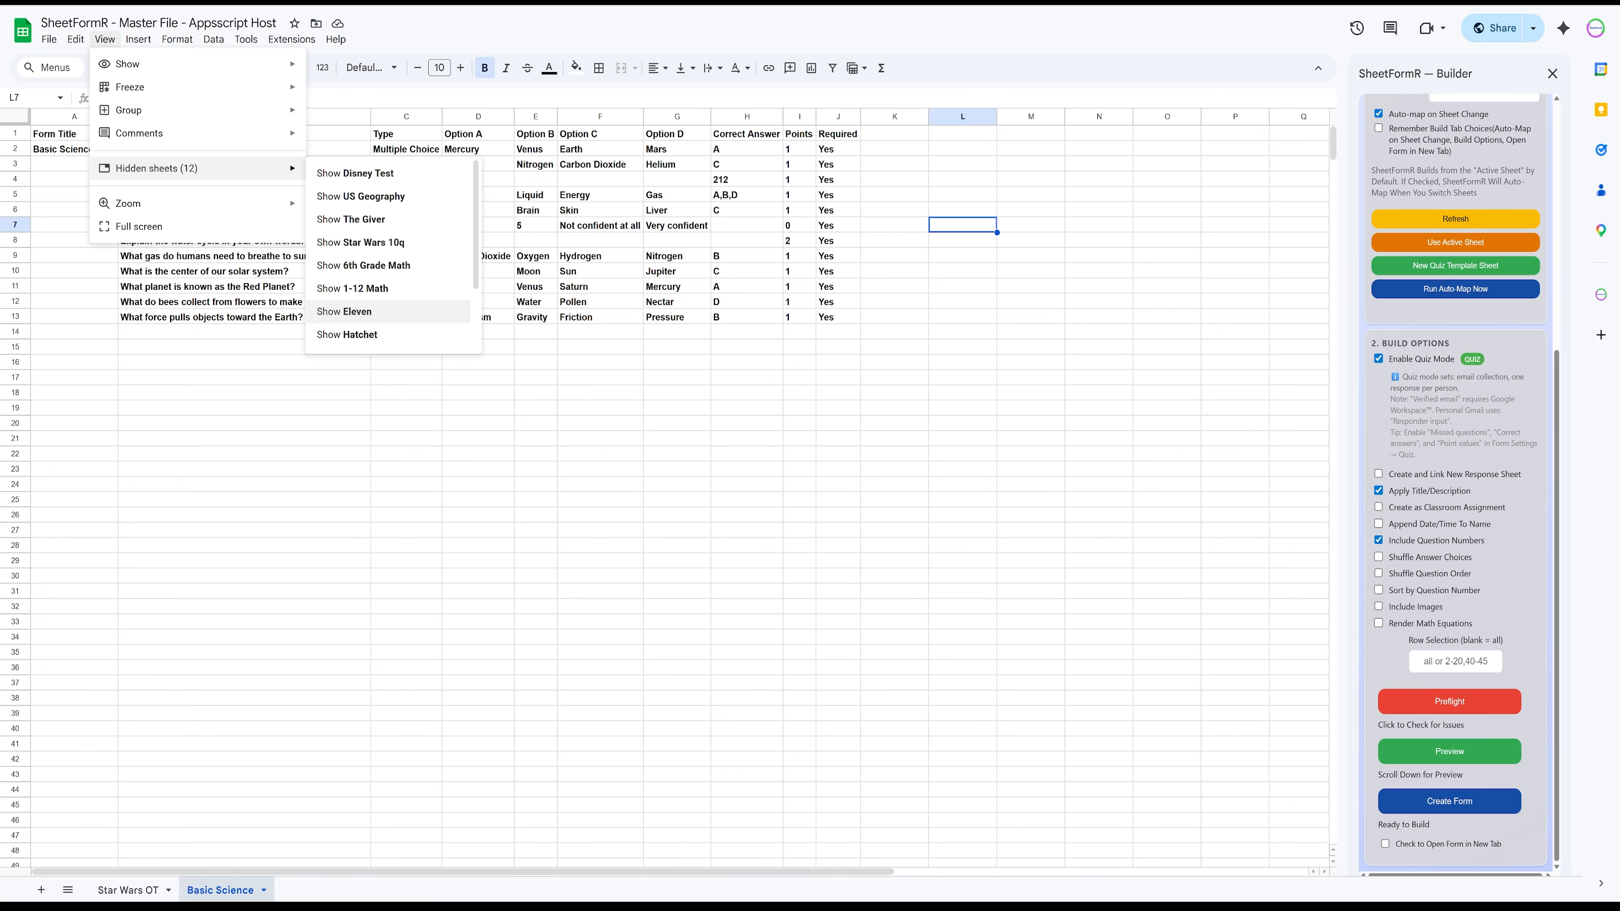
left_click(348, 335)
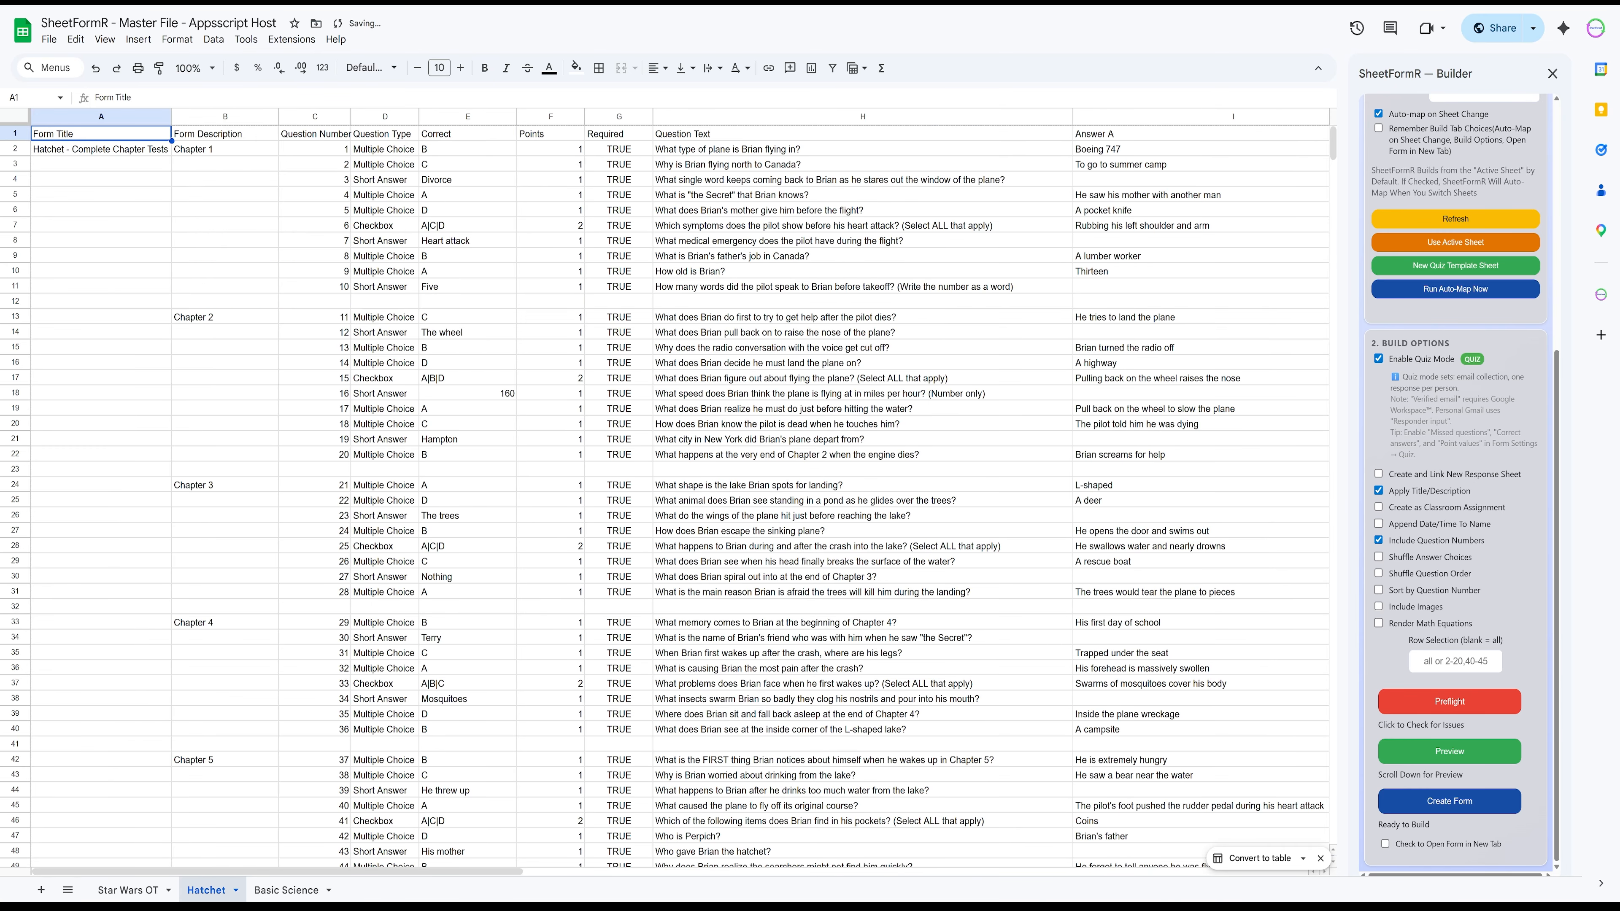
Step: Look through the Hatchet sheet to examine how its questions are divided into chapter tests and cumulative tests
scroll(676, 497, "down", 20)
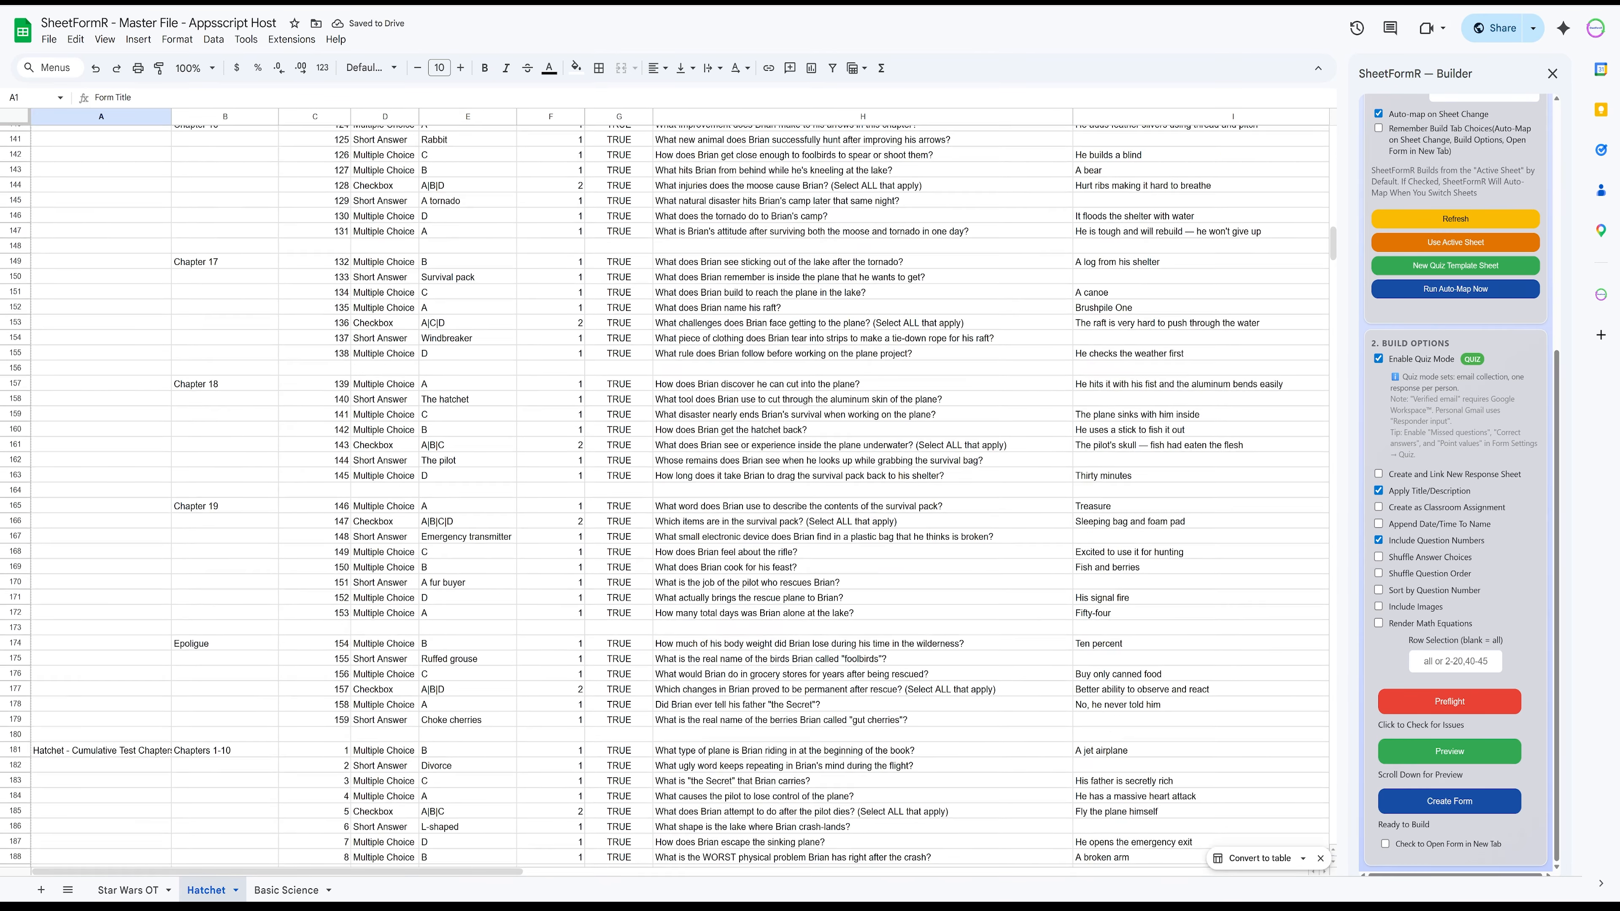
scroll(676, 498, "down", 13)
scroll(676, 498, "up", 10)
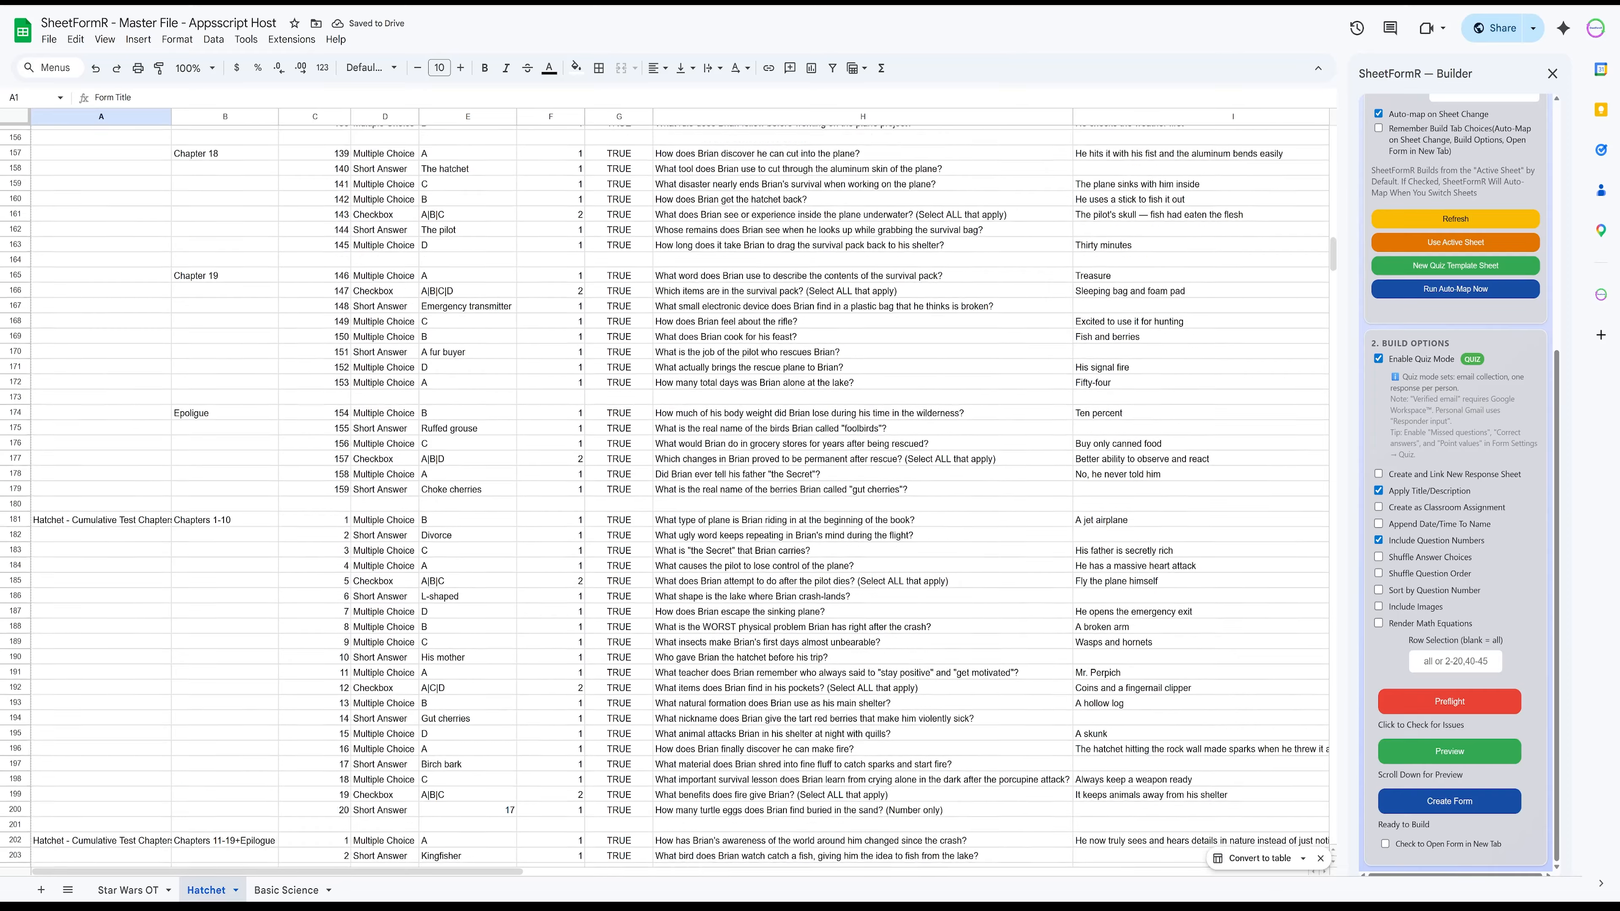
scroll(676, 498, "up", 10)
scroll(676, 497, "down", 13)
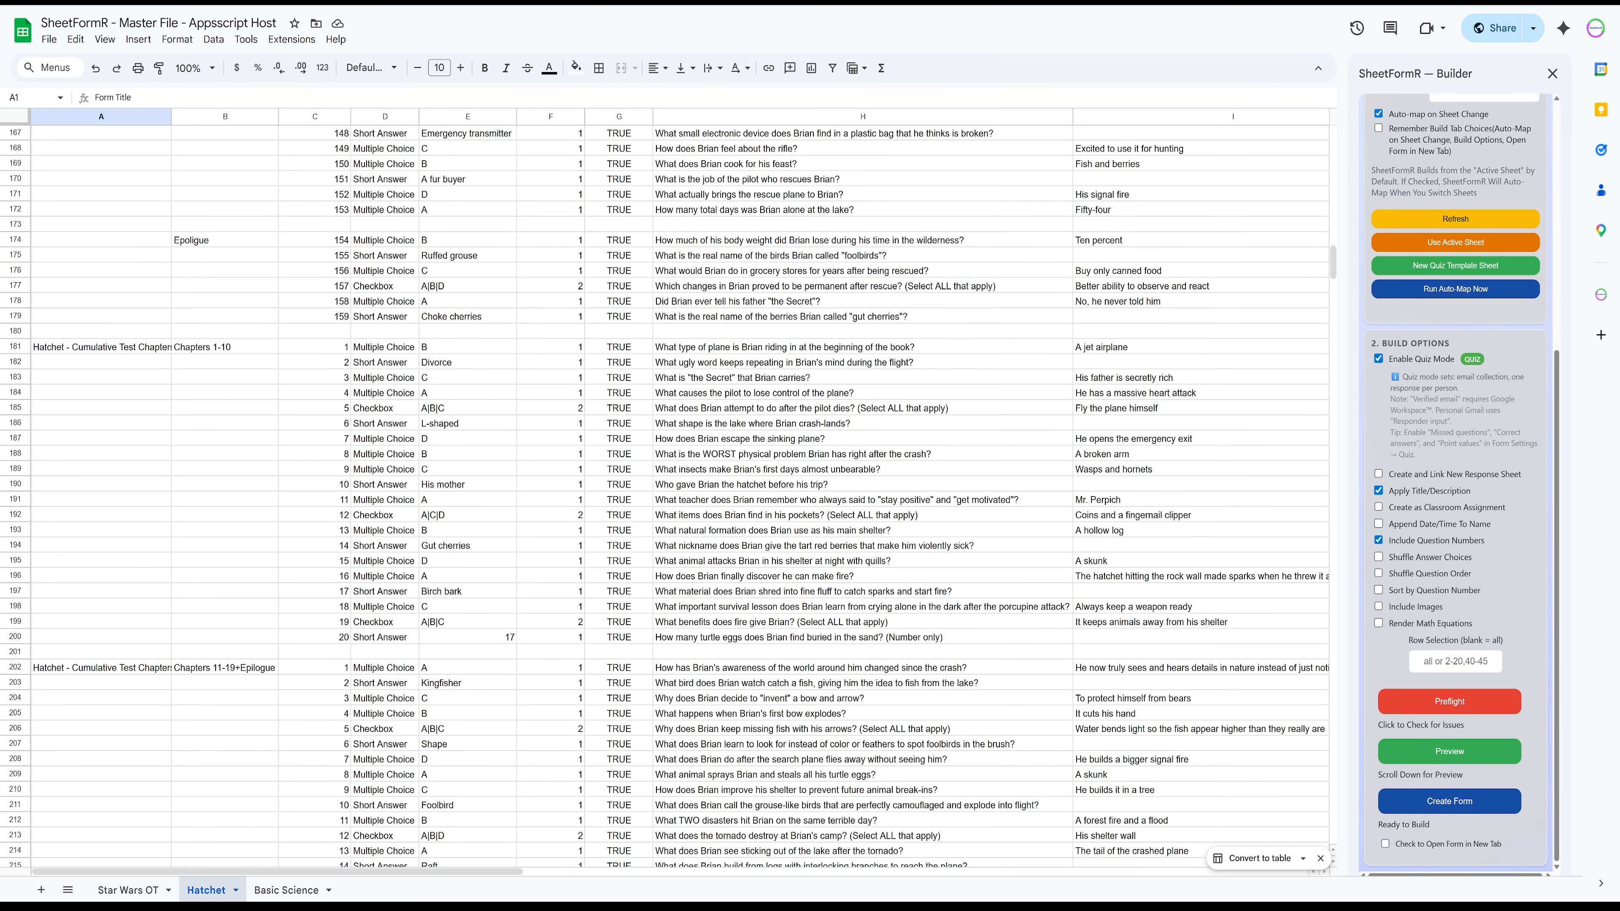
scroll(677, 498, "down", 3)
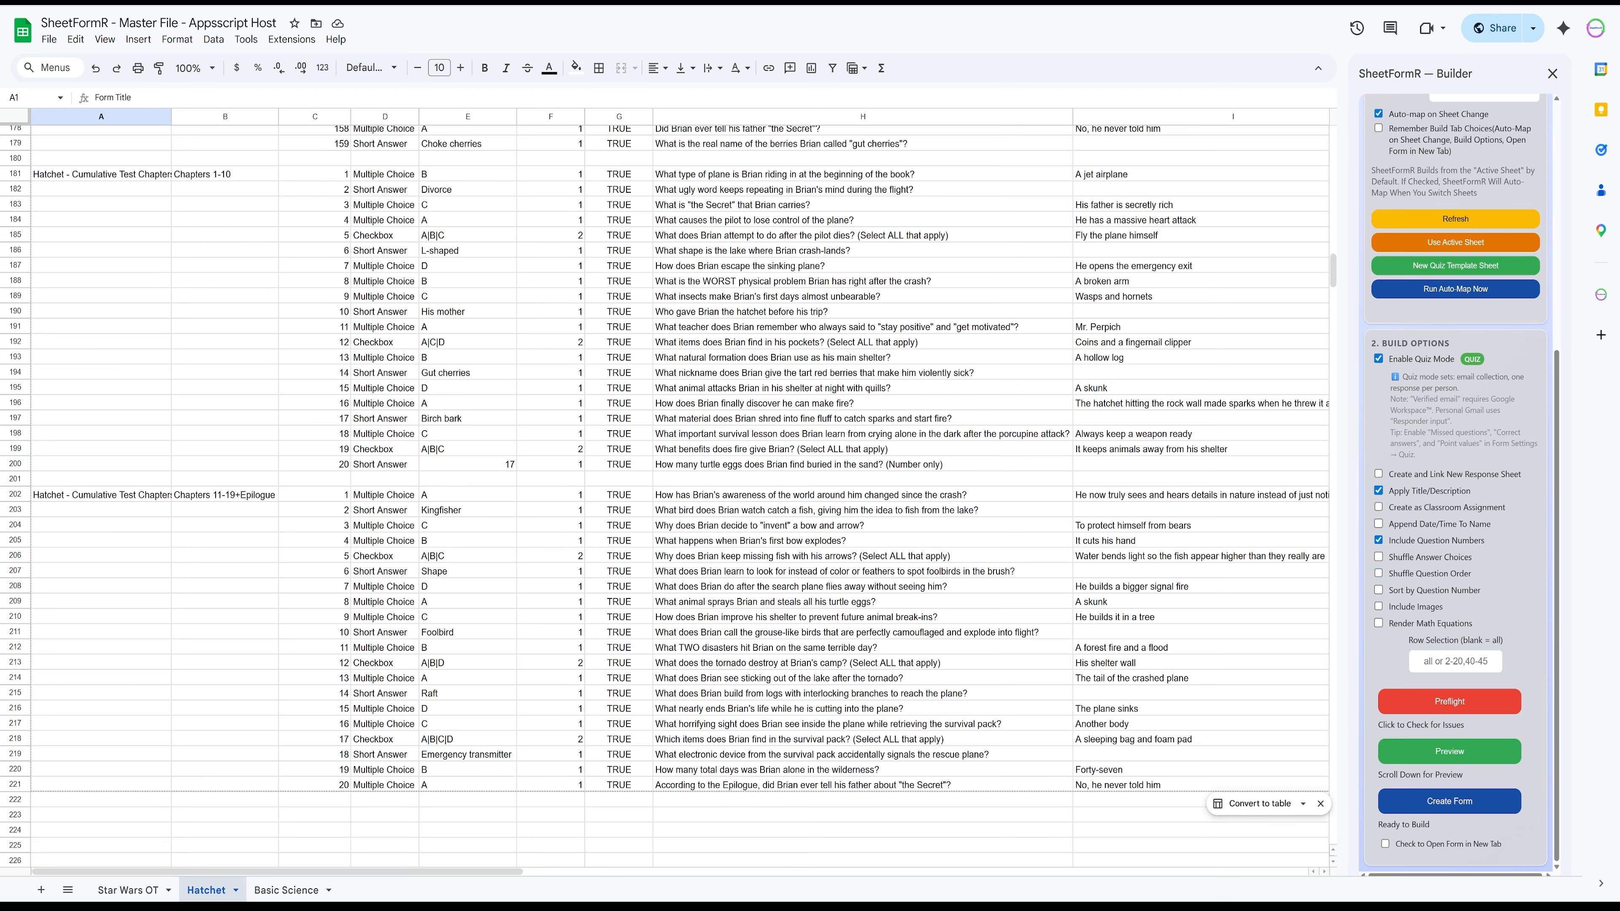
scroll(676, 498, "up", 20)
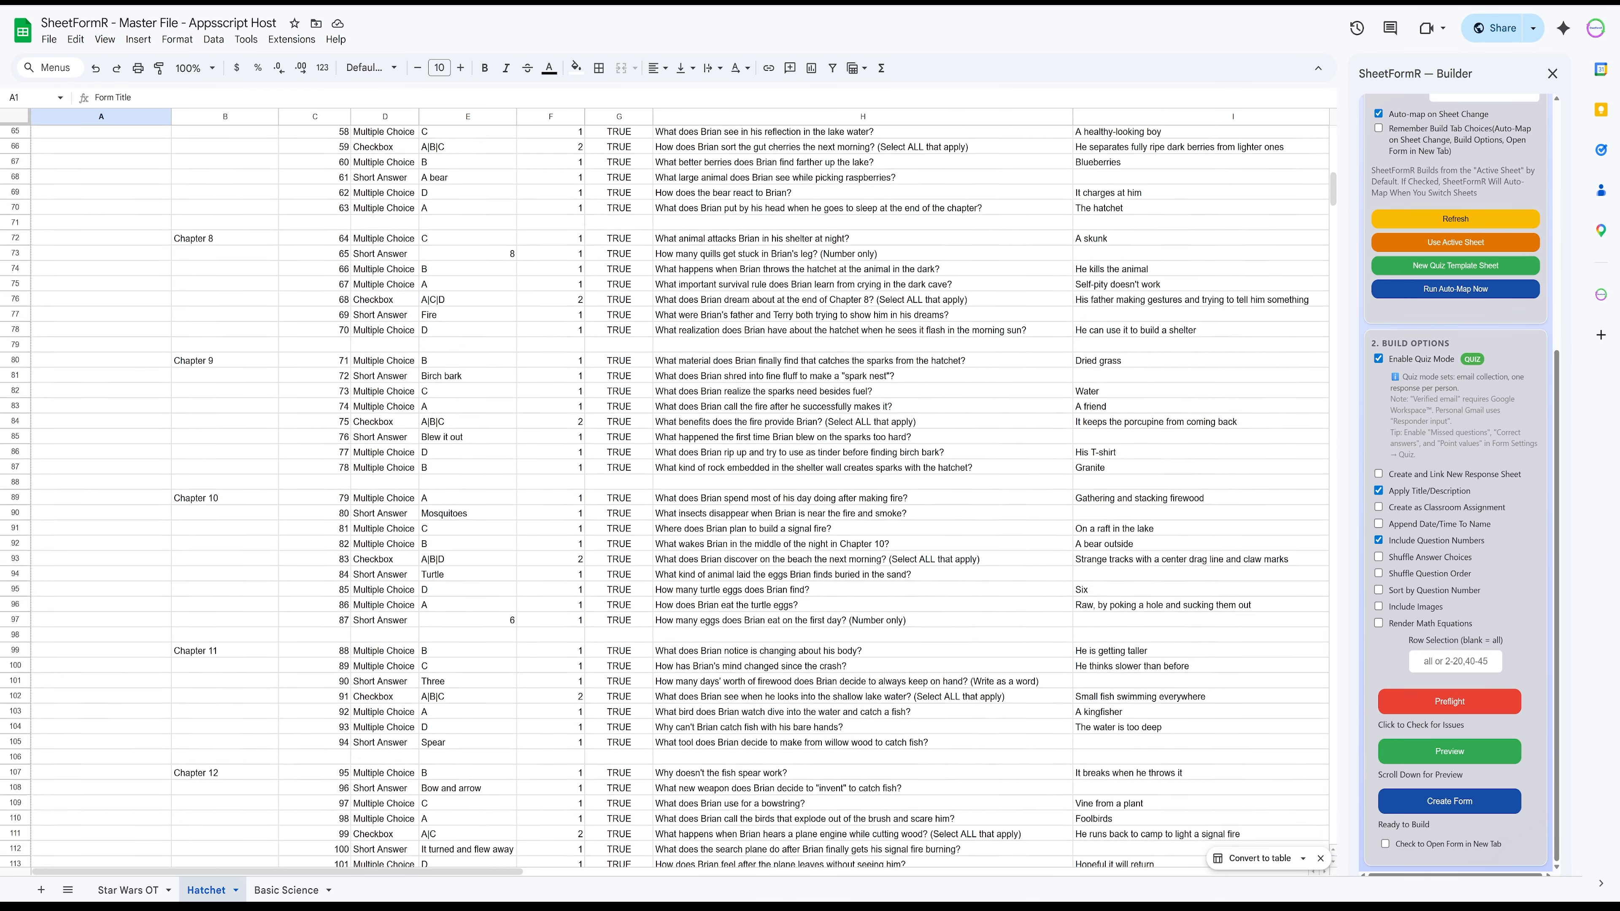
scroll(676, 498, "down", 20)
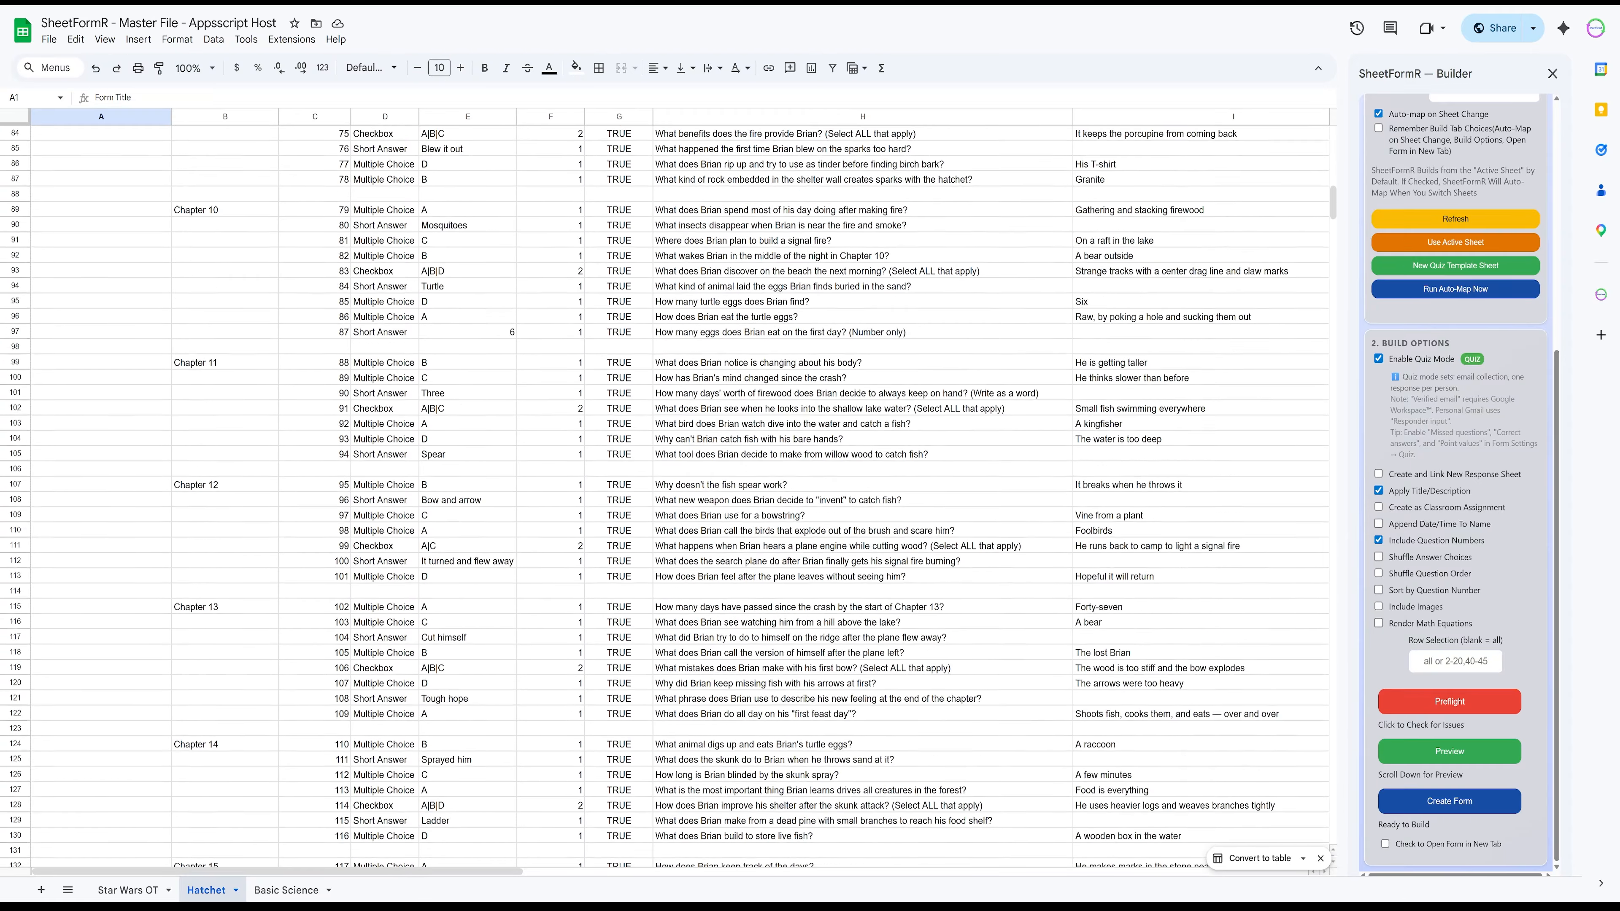
scroll(668, 496, "up", 20)
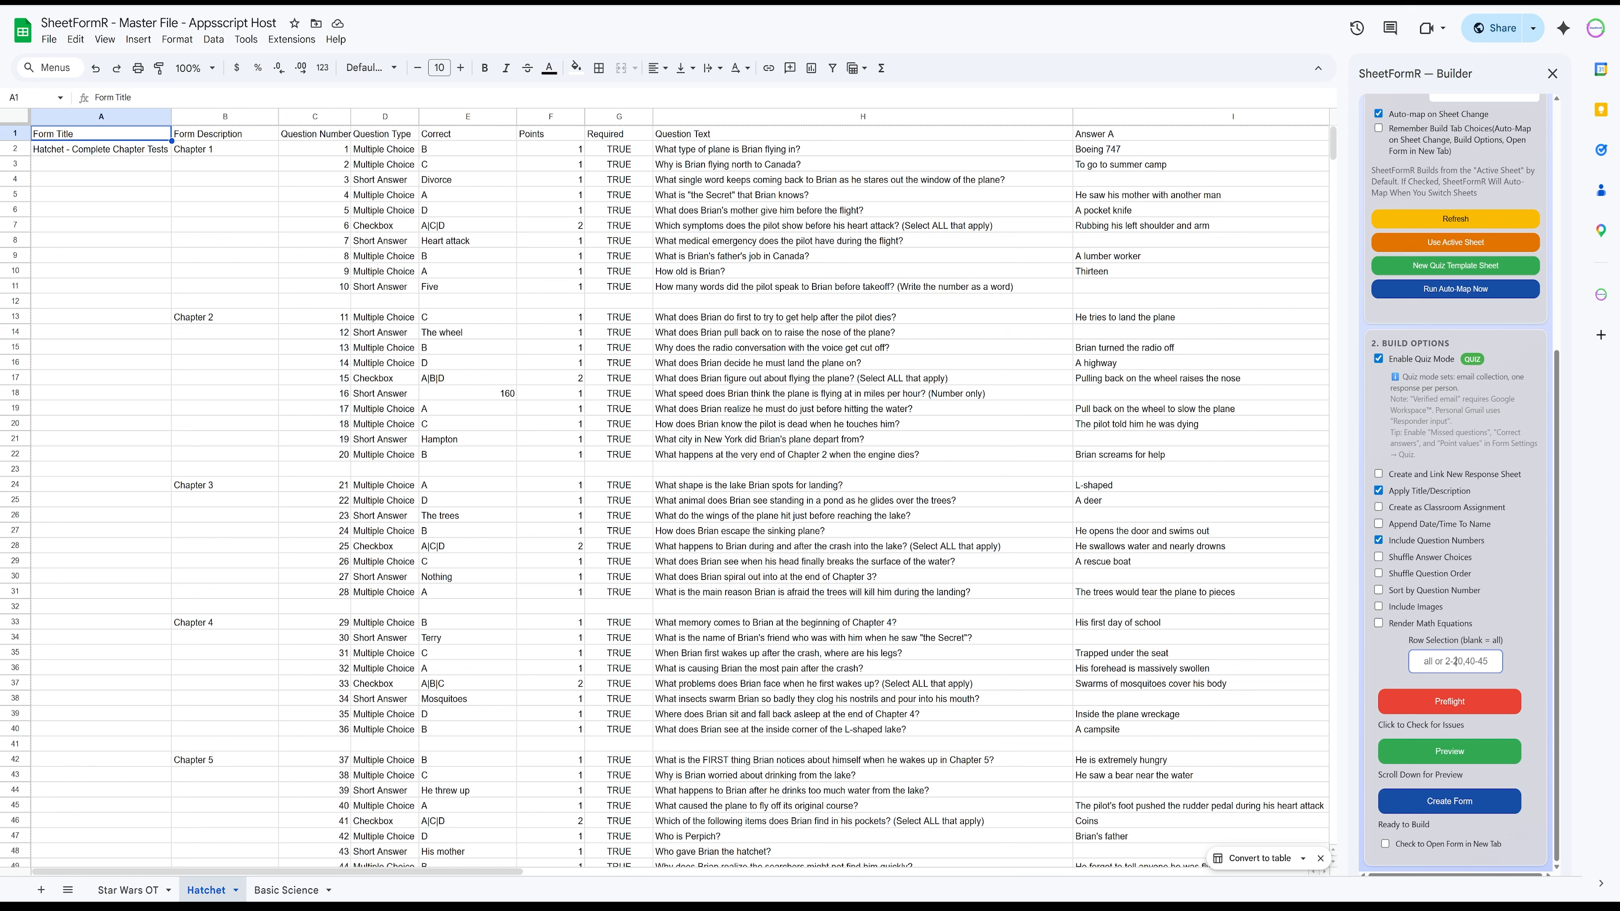
Step: Select the Chapter 2 rows in the Hatchet sheet and set the builder's Row Selection to 13-22
left_click_drag(14, 317, 14, 455)
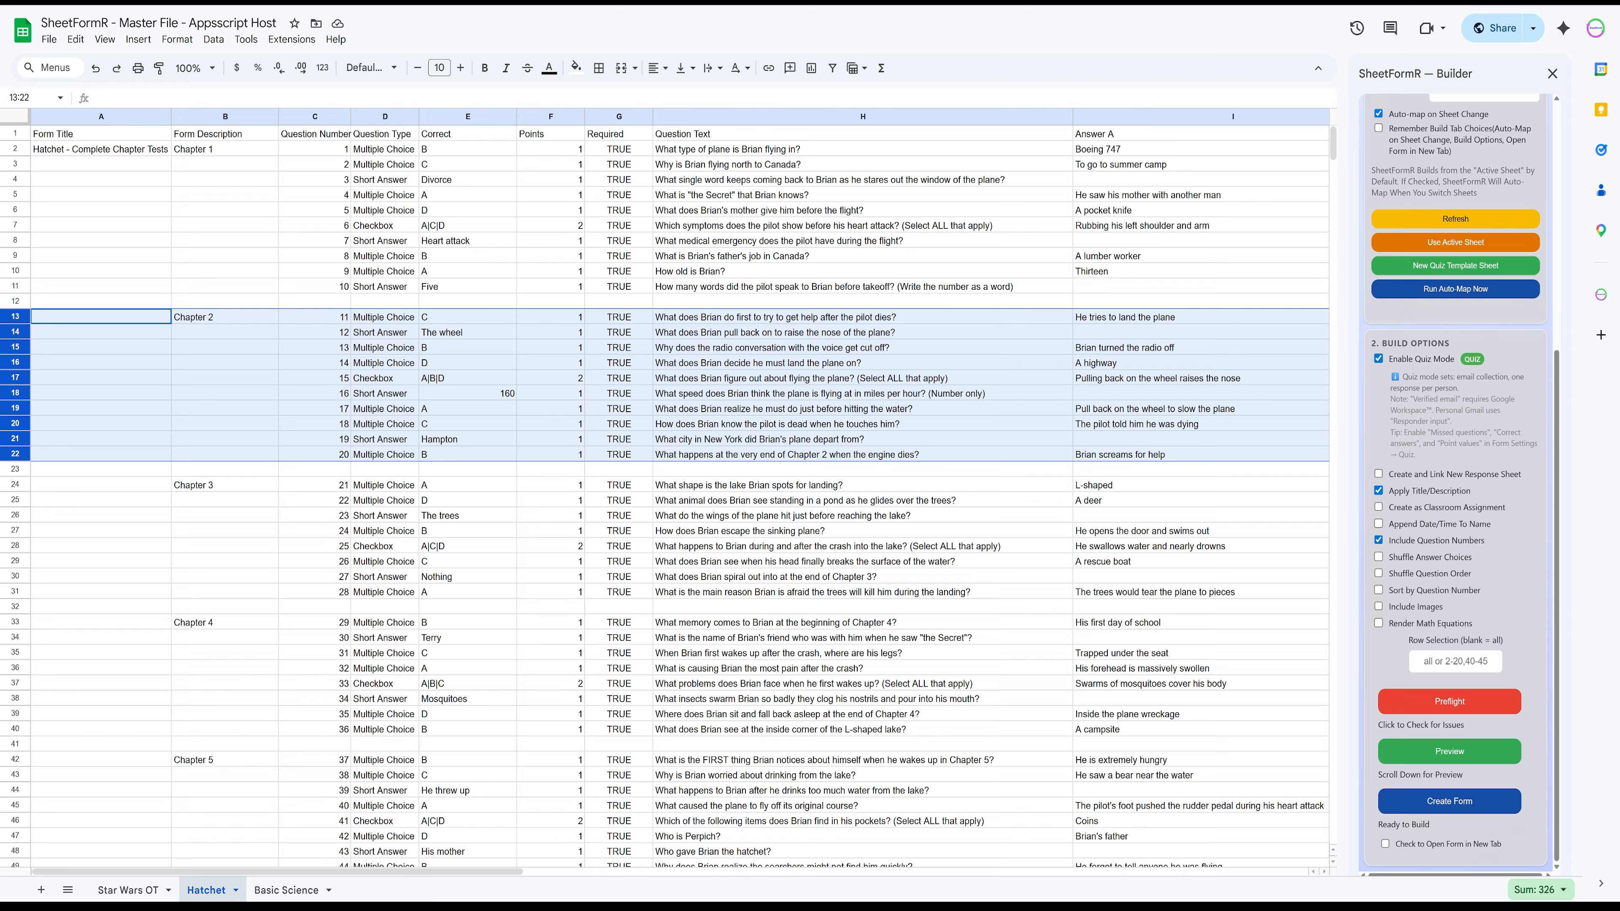
left_click(1455, 661)
type("13-22")
key("Tab")
Step: Change the Row Selection to 6,13-22, combining a single row with the Chapter 2 range
scroll(665, 496, "down", 20)
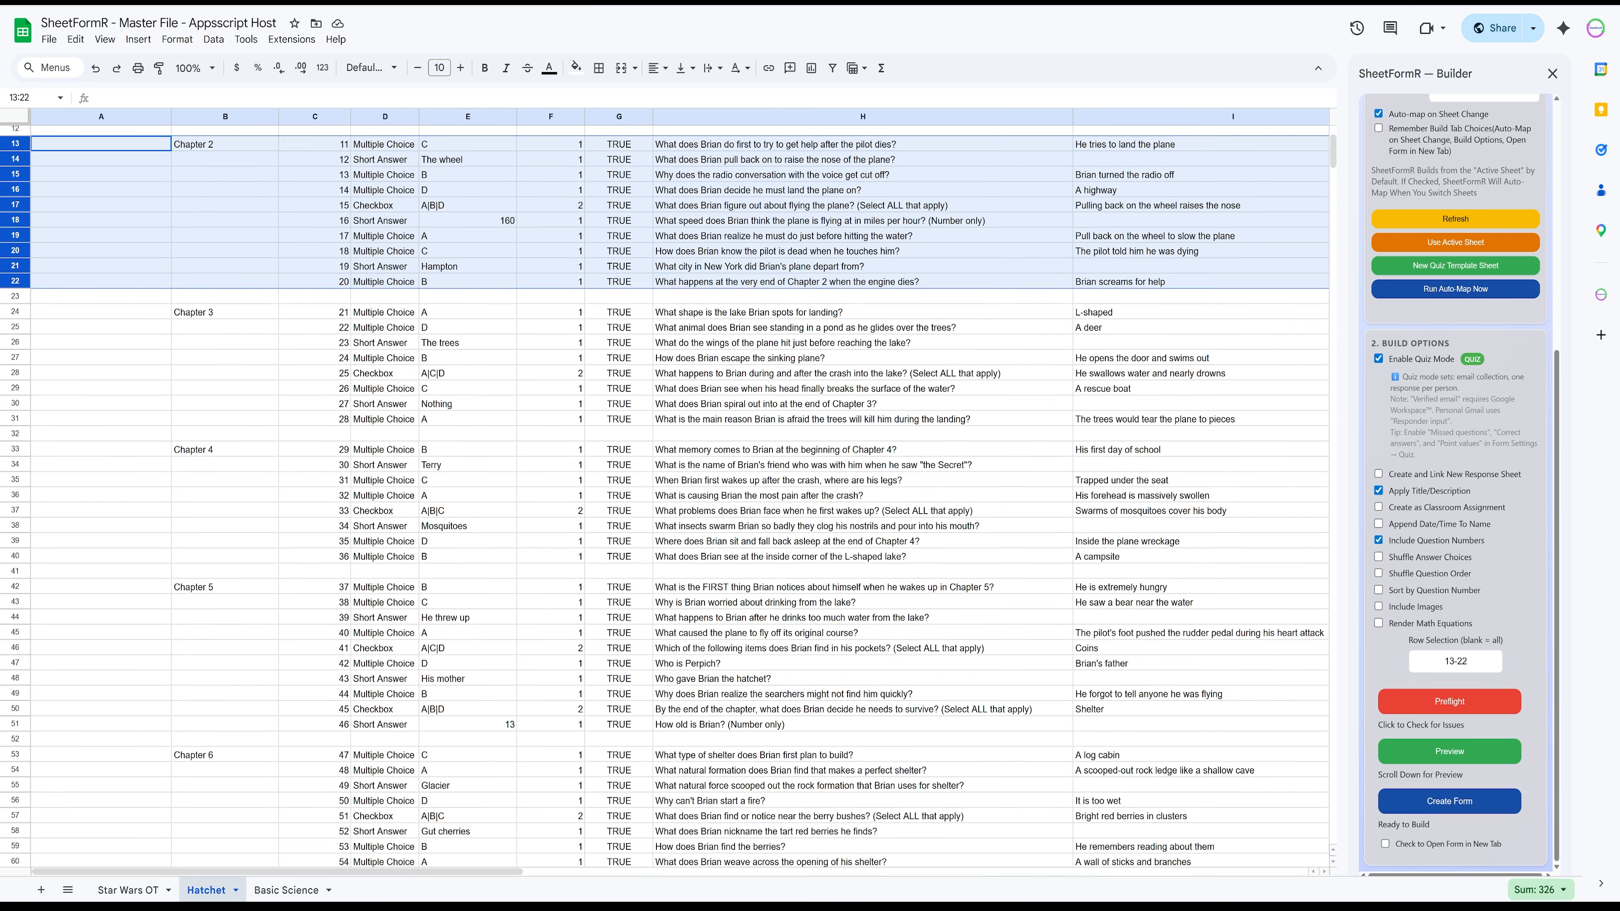
scroll(664, 496, "down", 20)
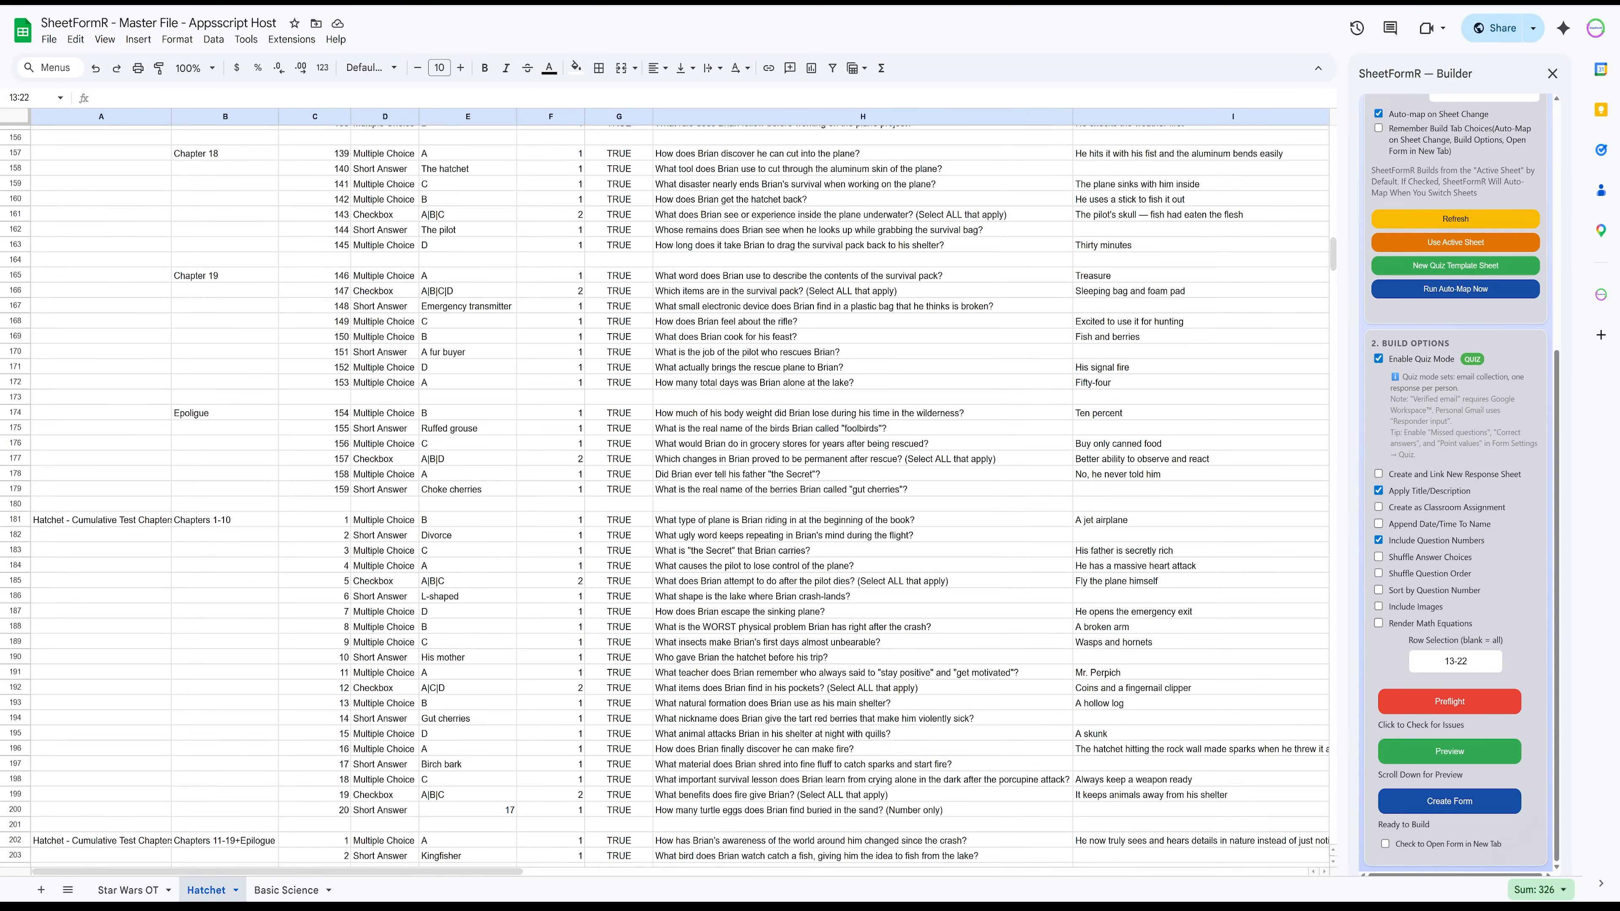
scroll(665, 496, "up", 20)
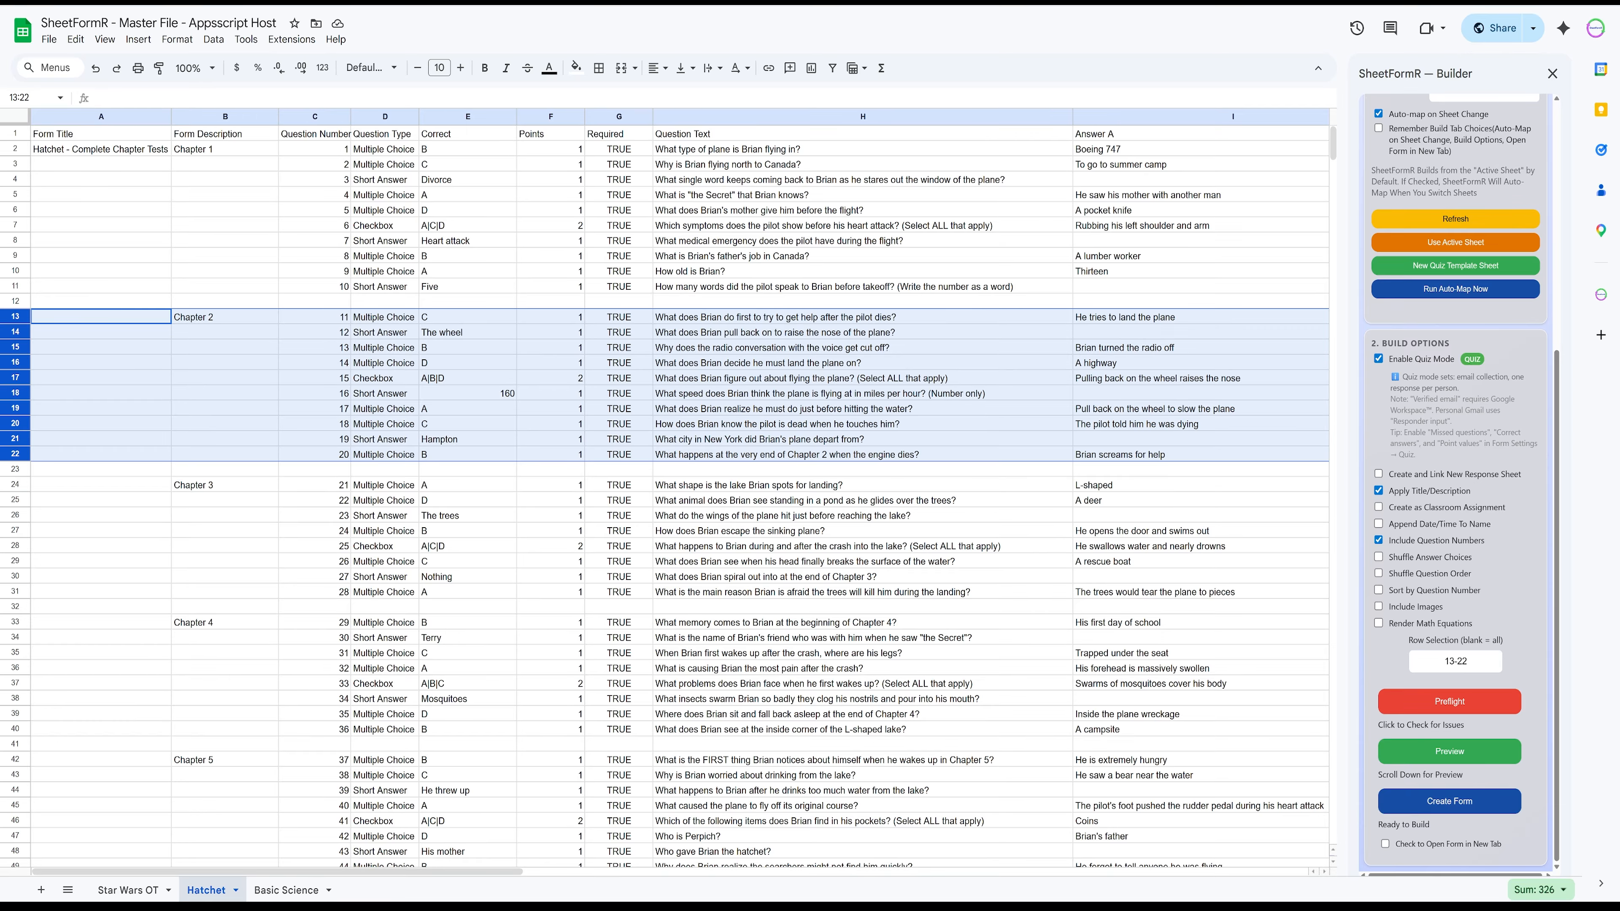
left_click(1472, 661)
key("ctrl+a")
type("6,13-22")
Step: Clear the Row Selection and switch to the wide builder
scroll(668, 496, "down", 20)
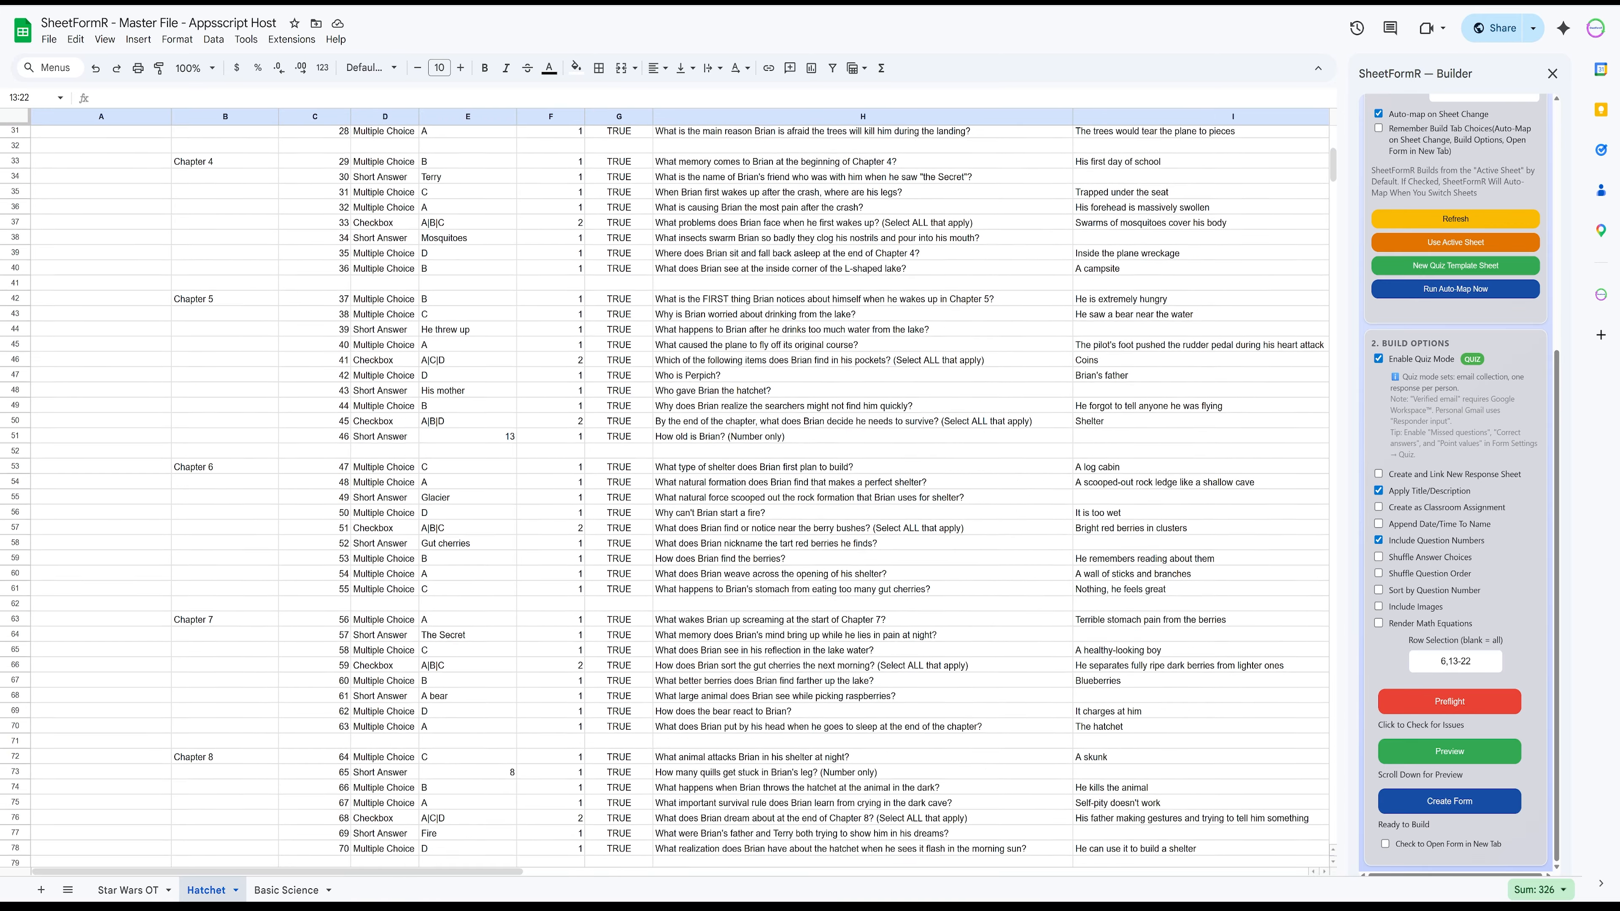
scroll(668, 495, "down", 9)
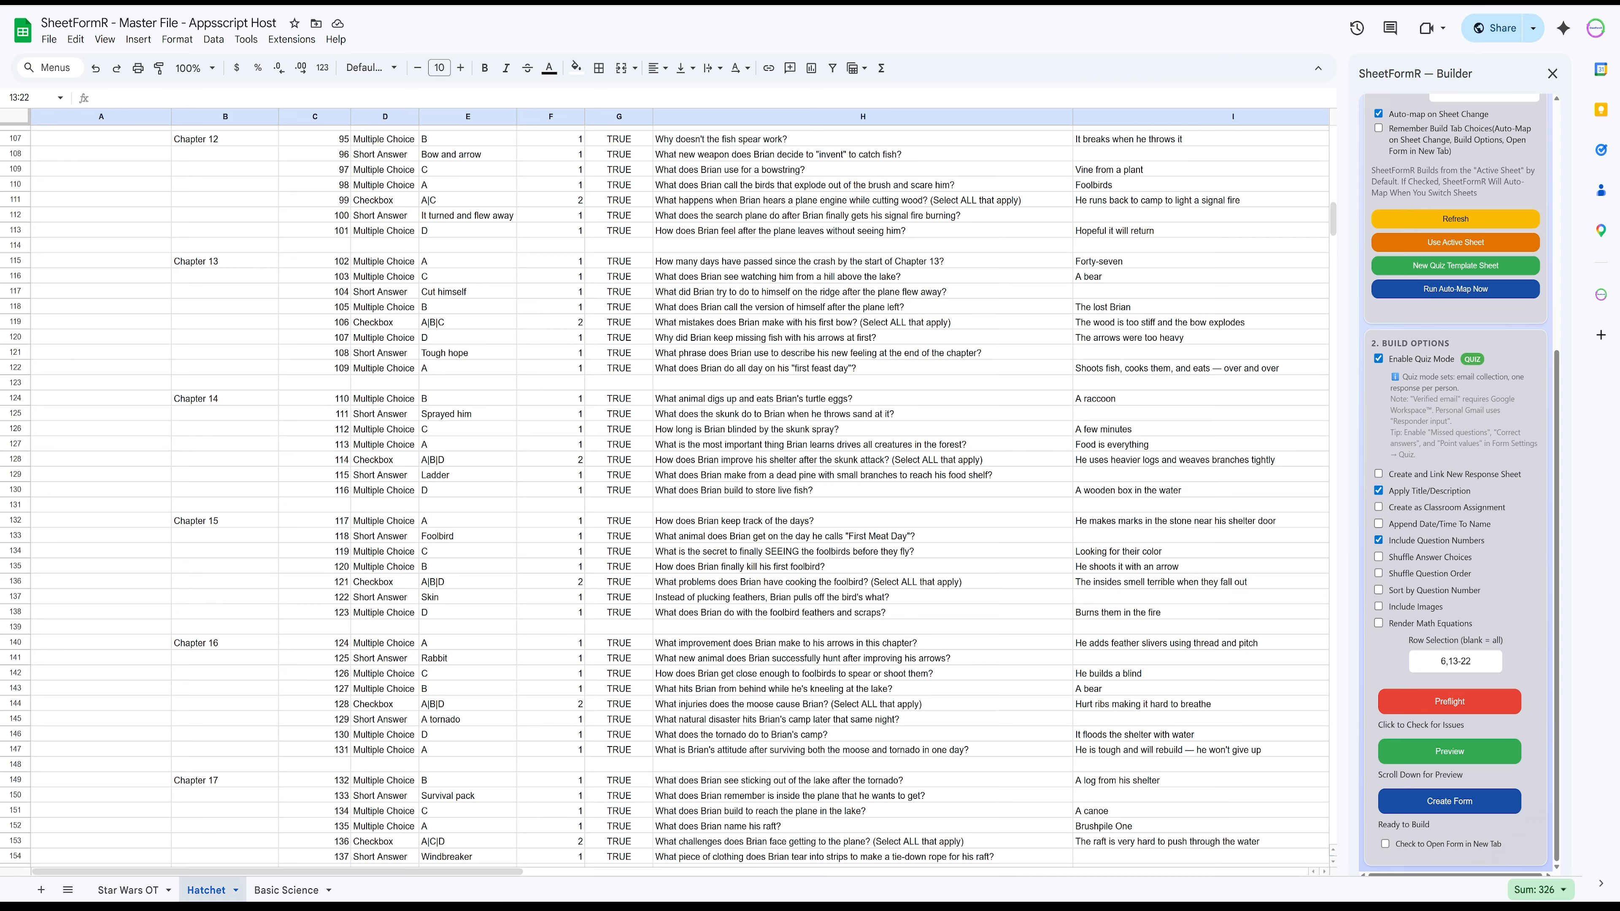
double_click(1465, 661)
key("ctrl+a")
key("BackSpace")
scroll(1455, 383, "up", 4)
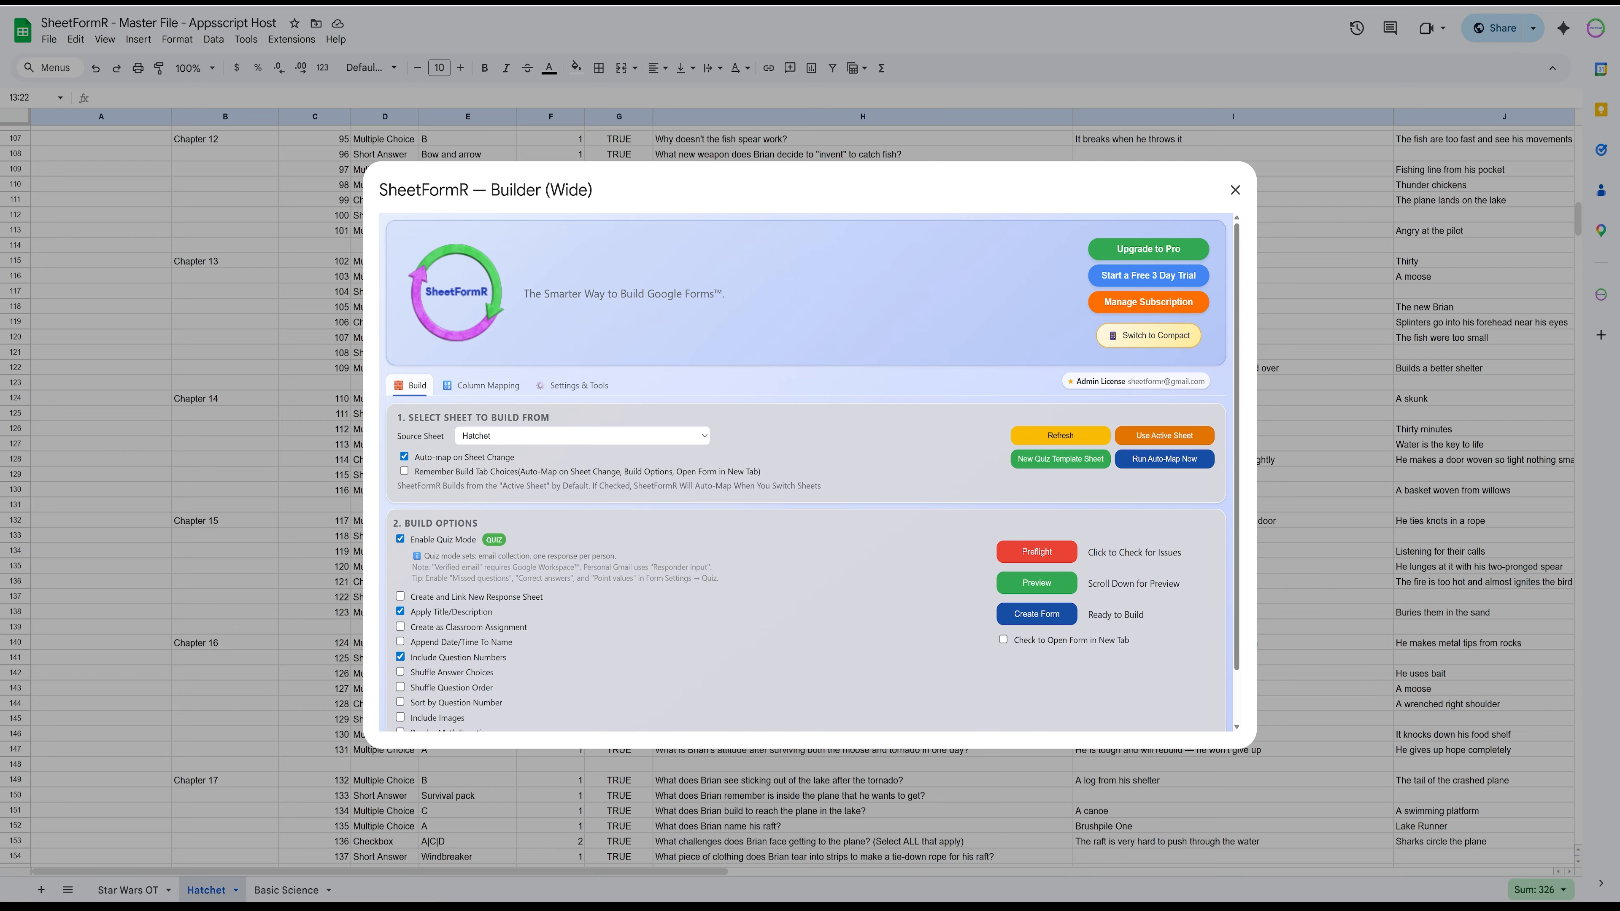
Step: Set the source sheet in turn to Basic Science, Fractions 5th-6th, Disney Test and US Geography
left_click(600, 436)
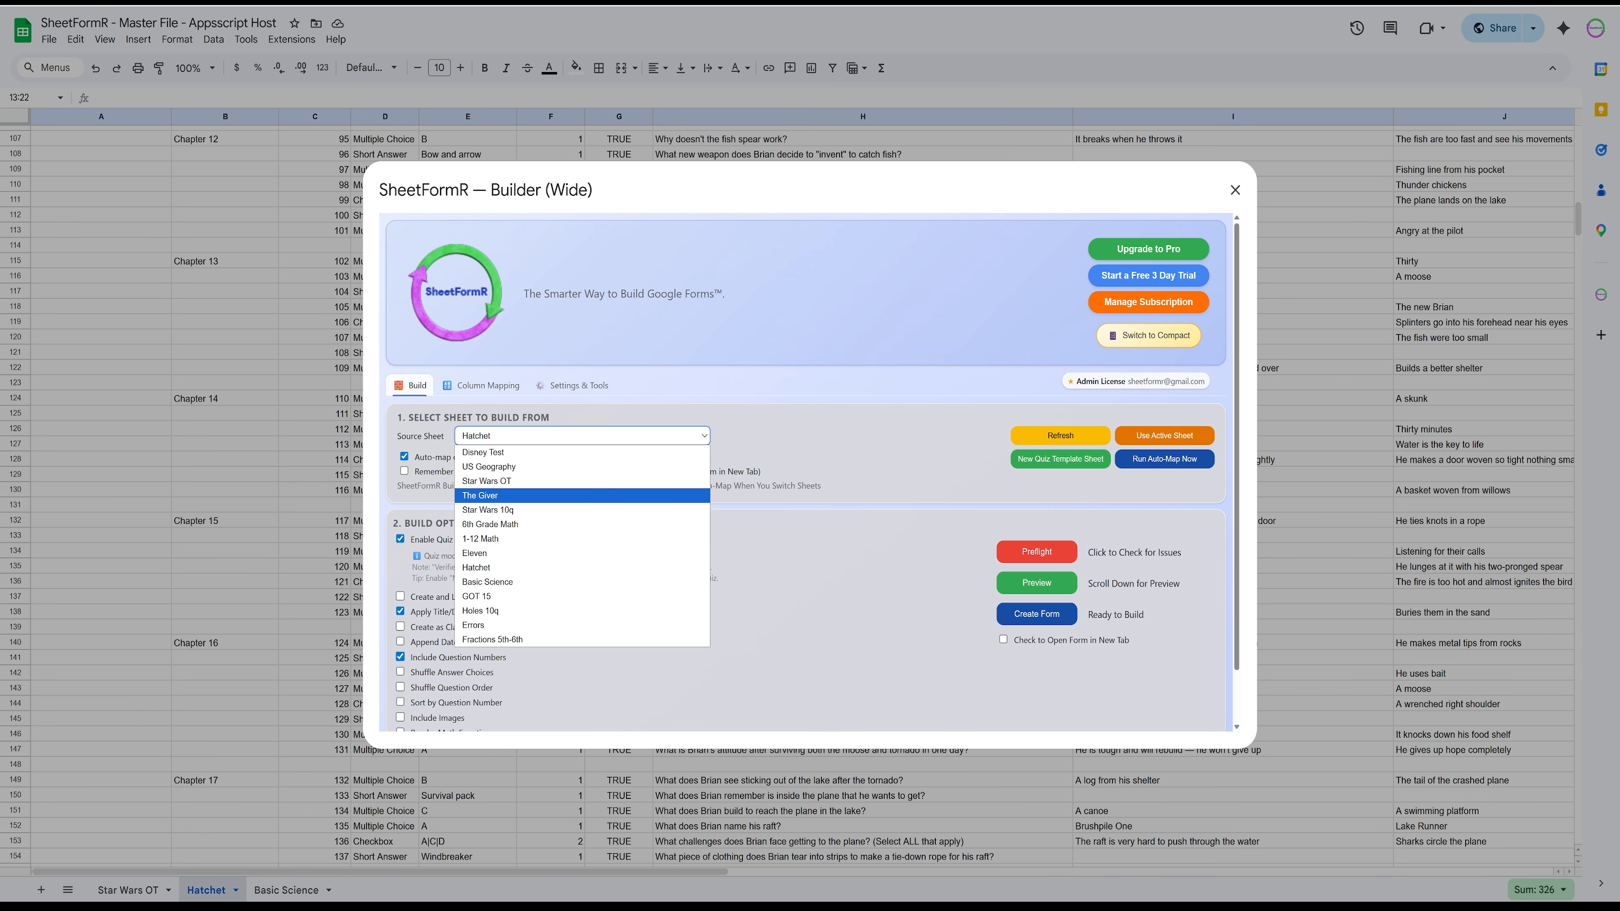
left_click(488, 582)
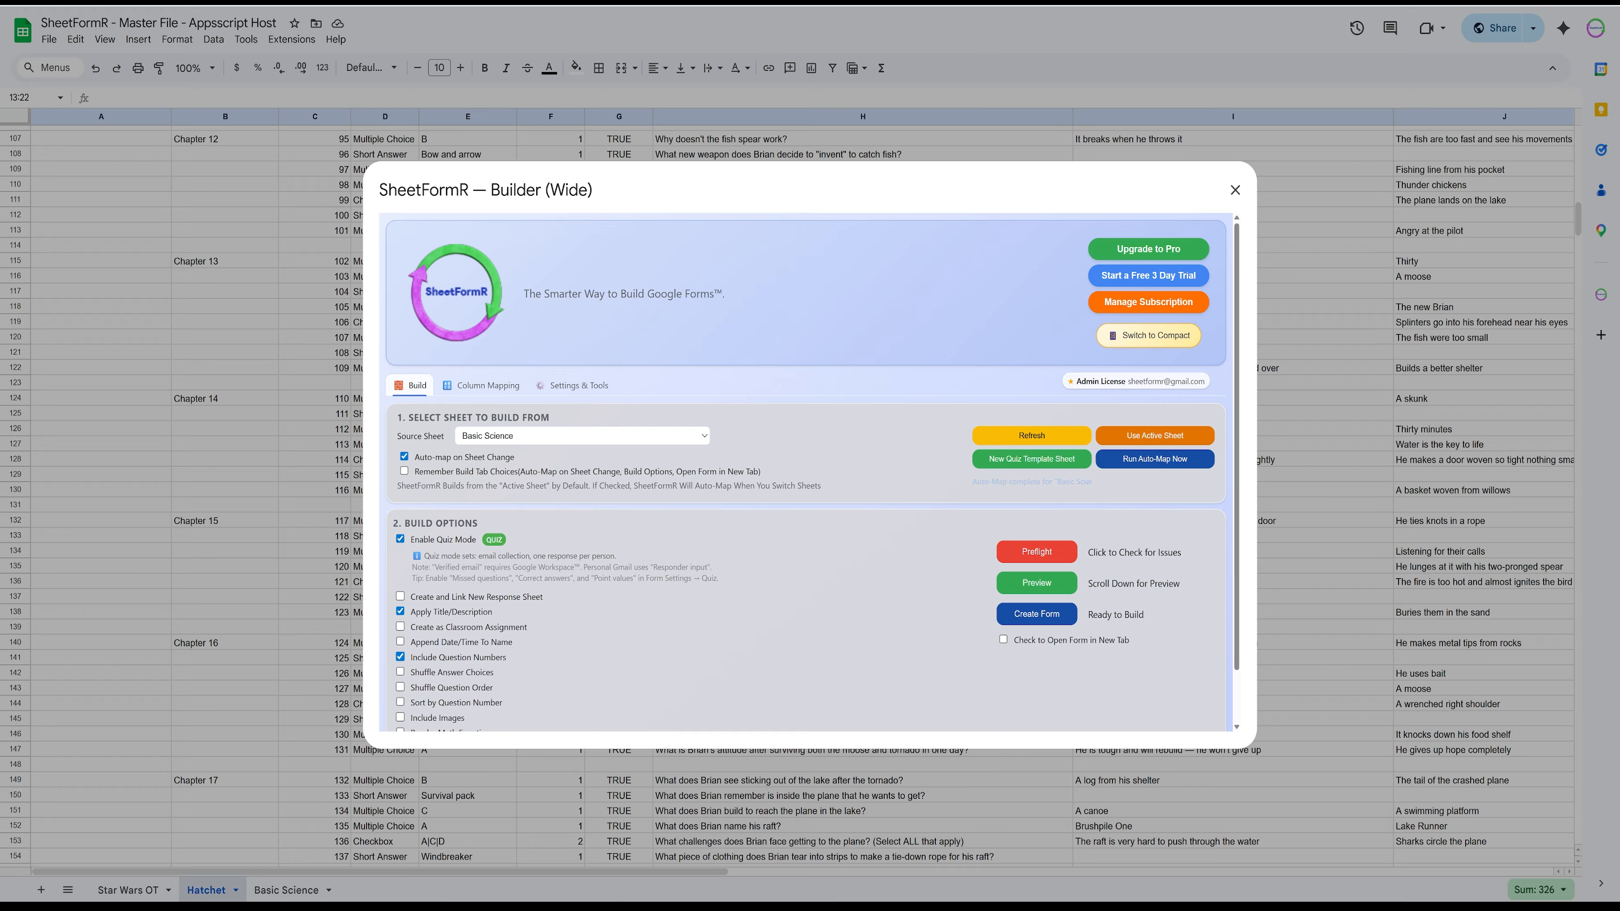
left_click(581, 436)
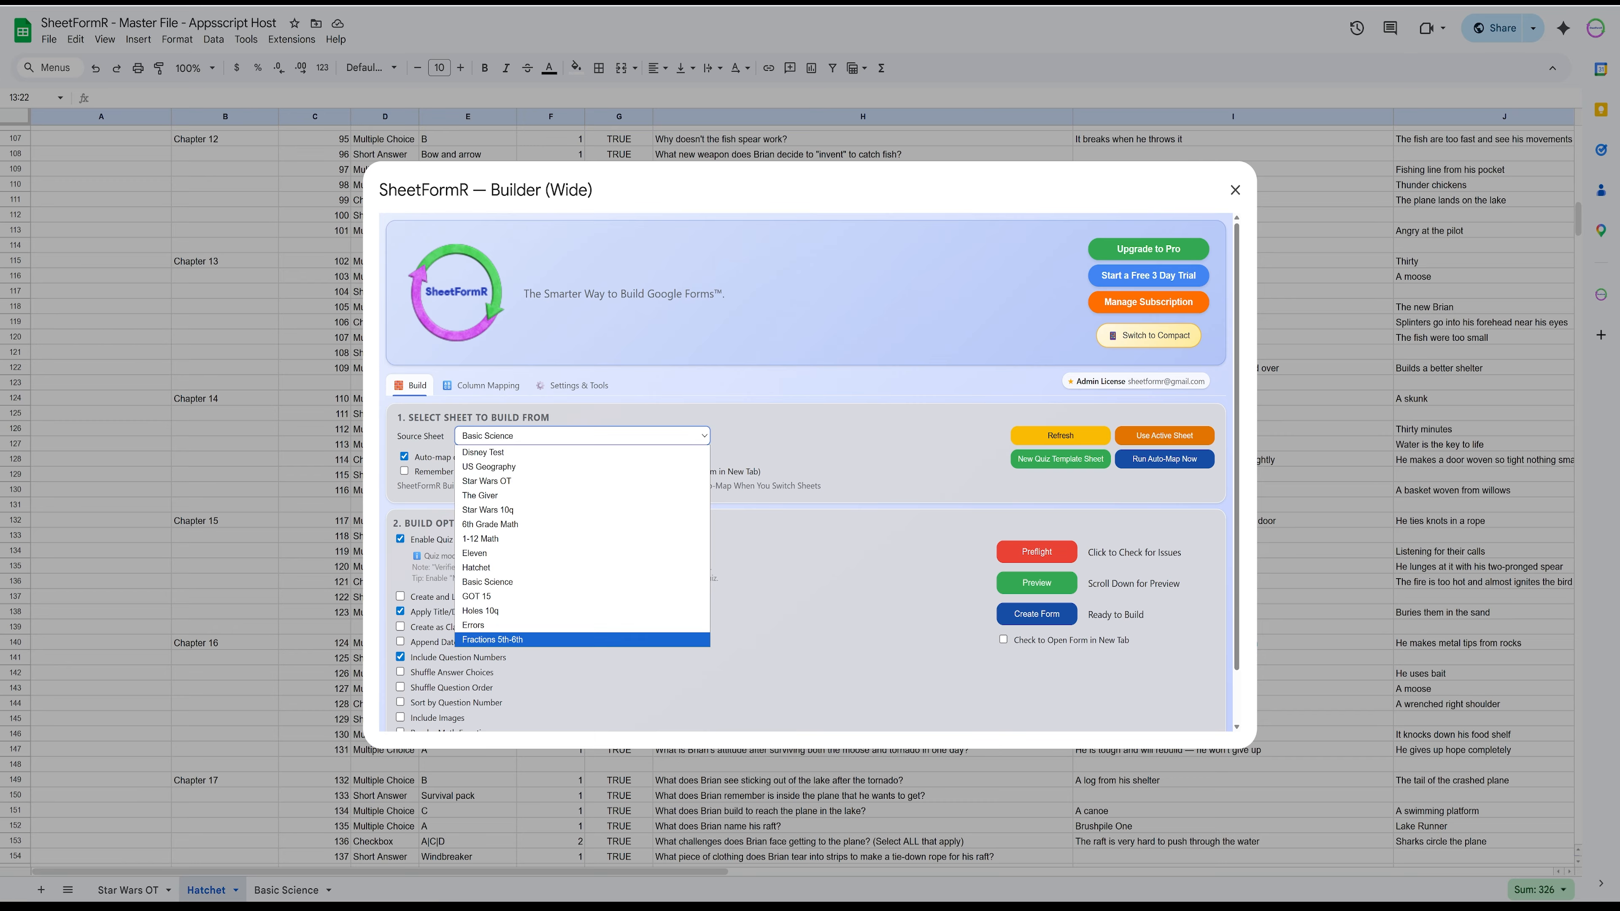
left_click(581, 640)
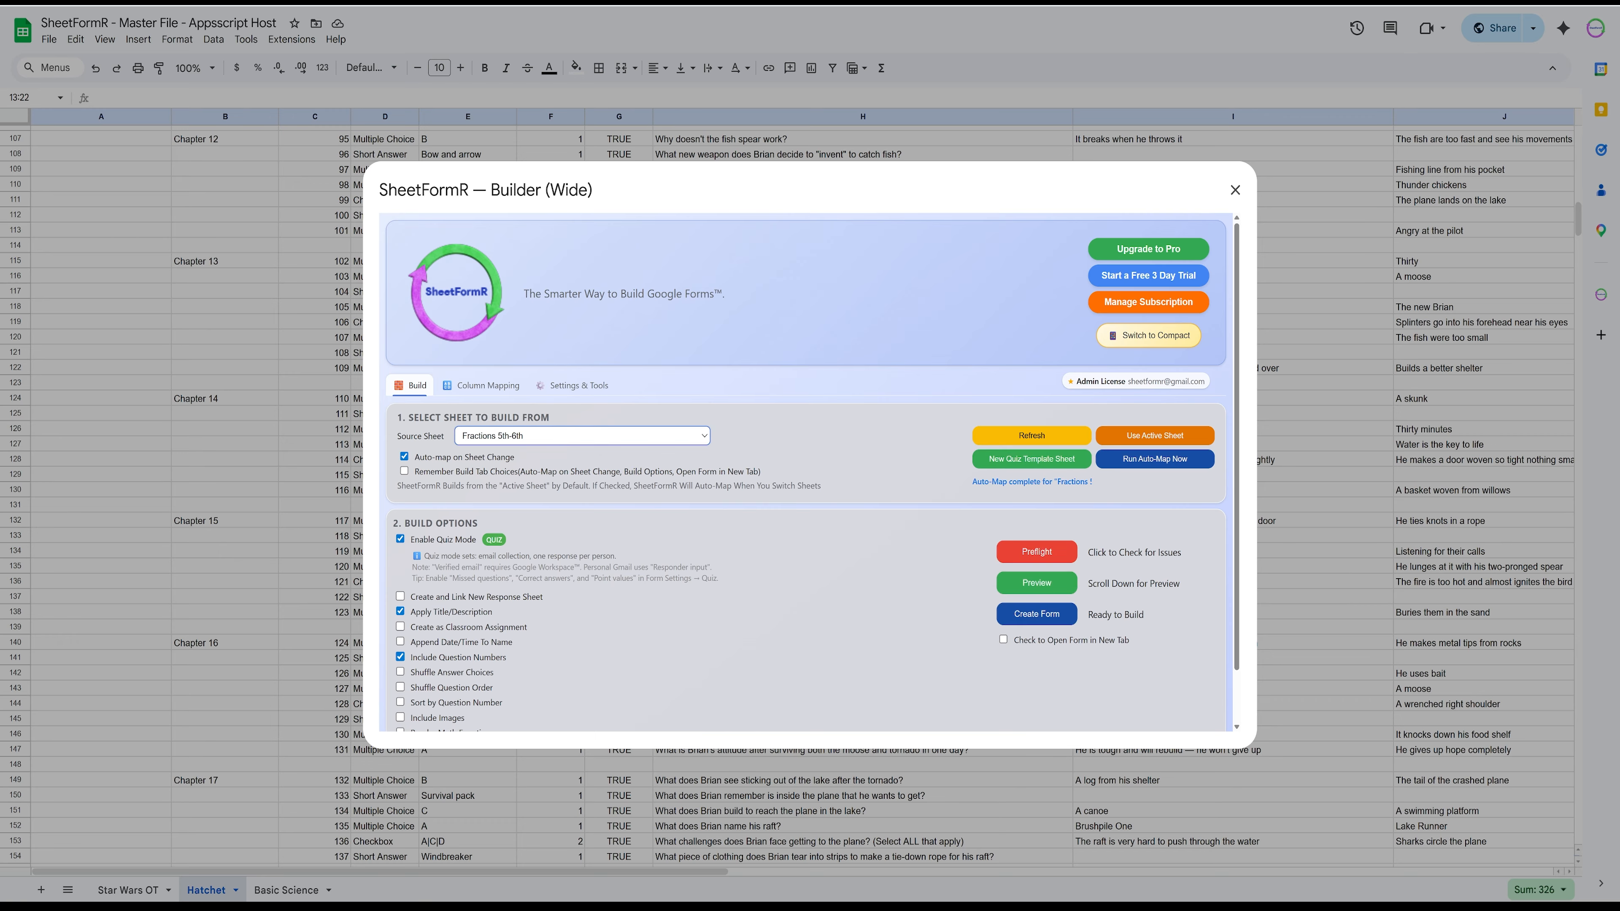
left_click(582, 435)
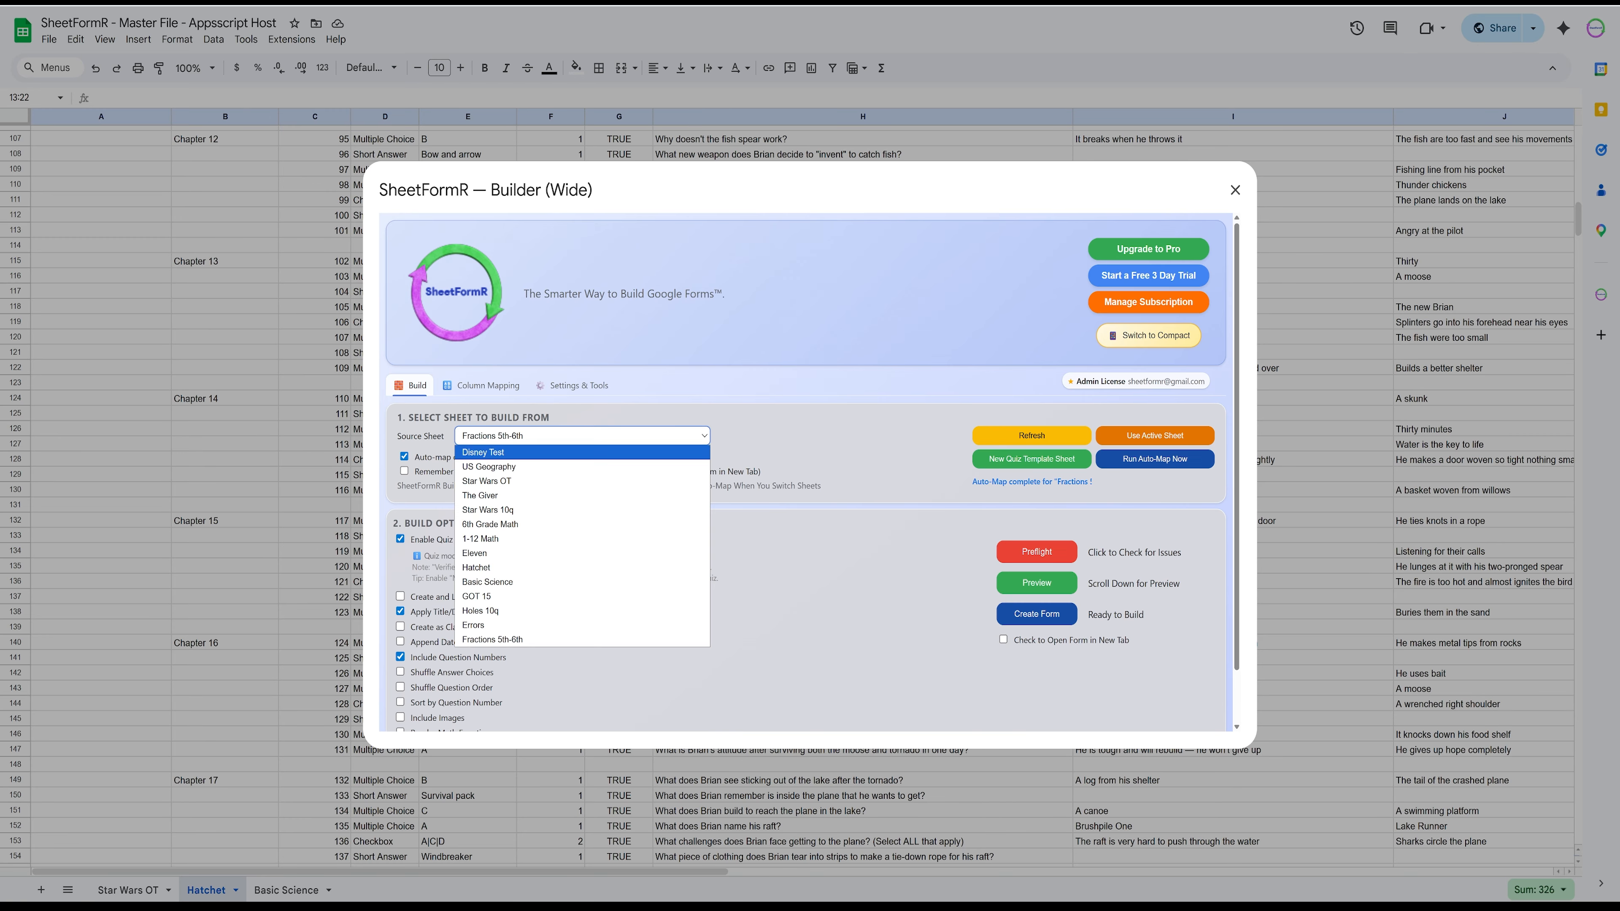
left_click(510, 452)
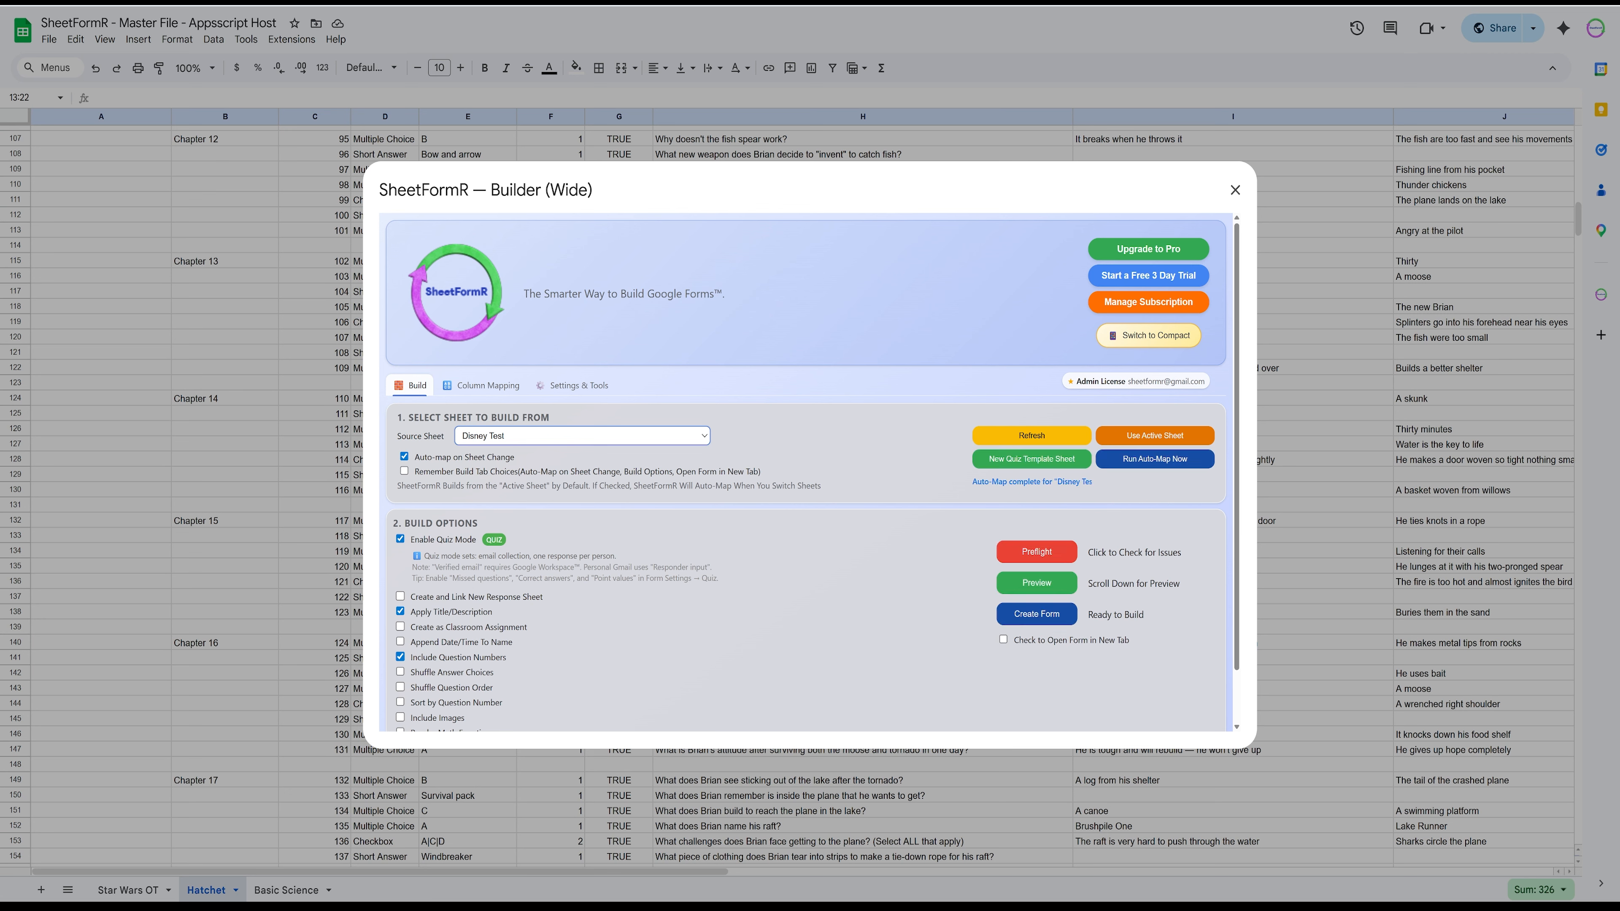
left_click(582, 435)
left_click(510, 466)
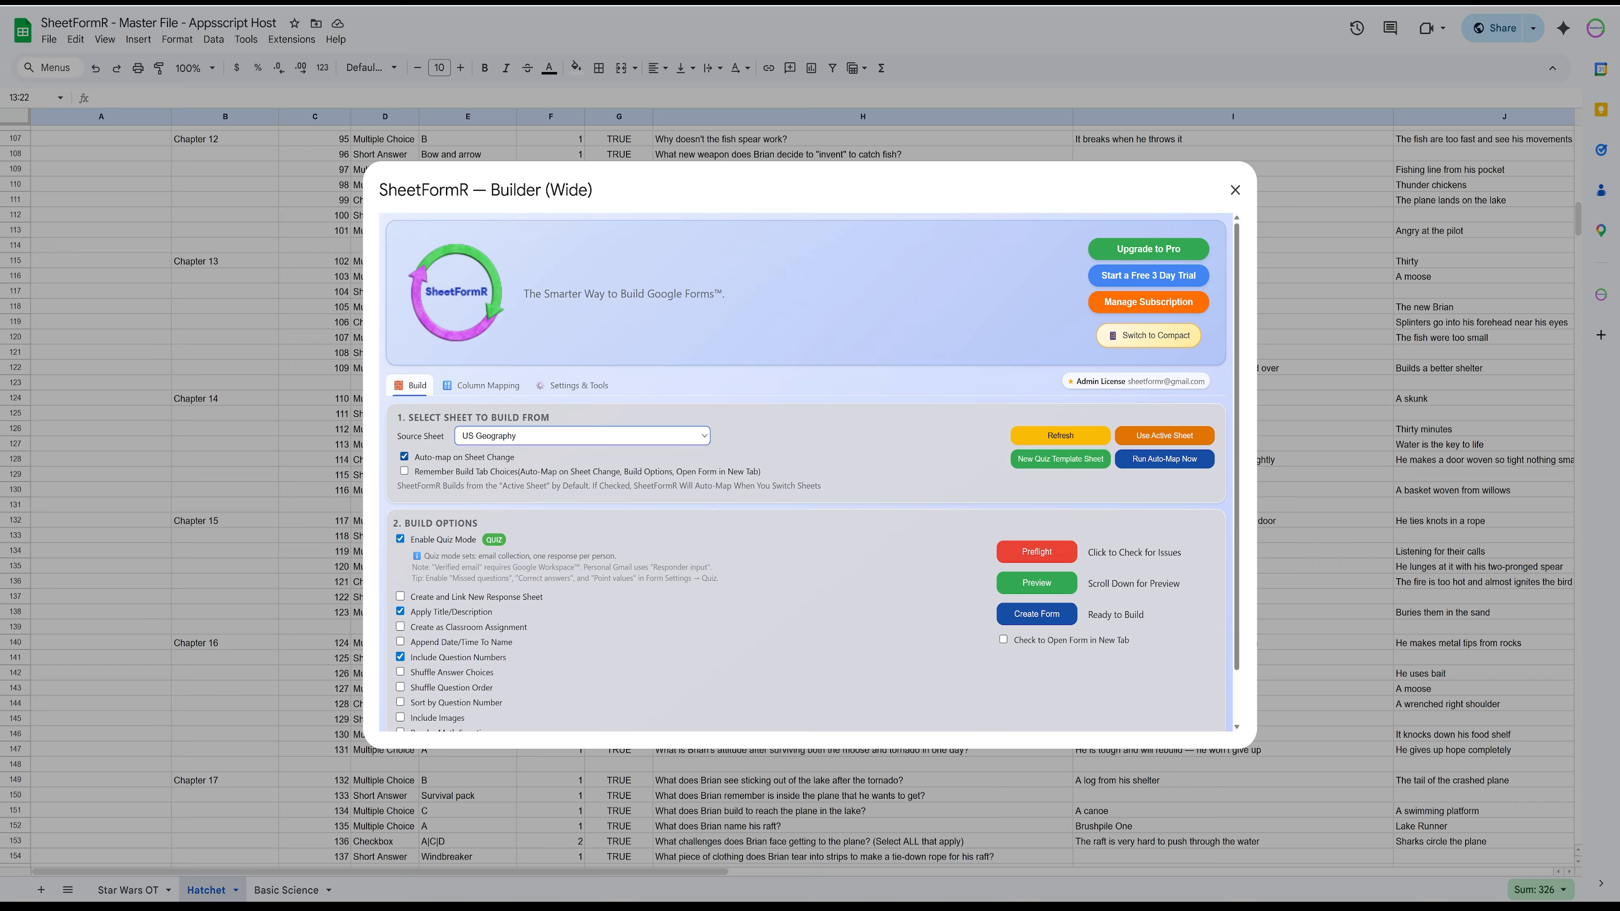
Step: Turn off Auto-map on Sheet Change and set the source sheet to The Giver
left_click(404, 457)
left_click(581, 435)
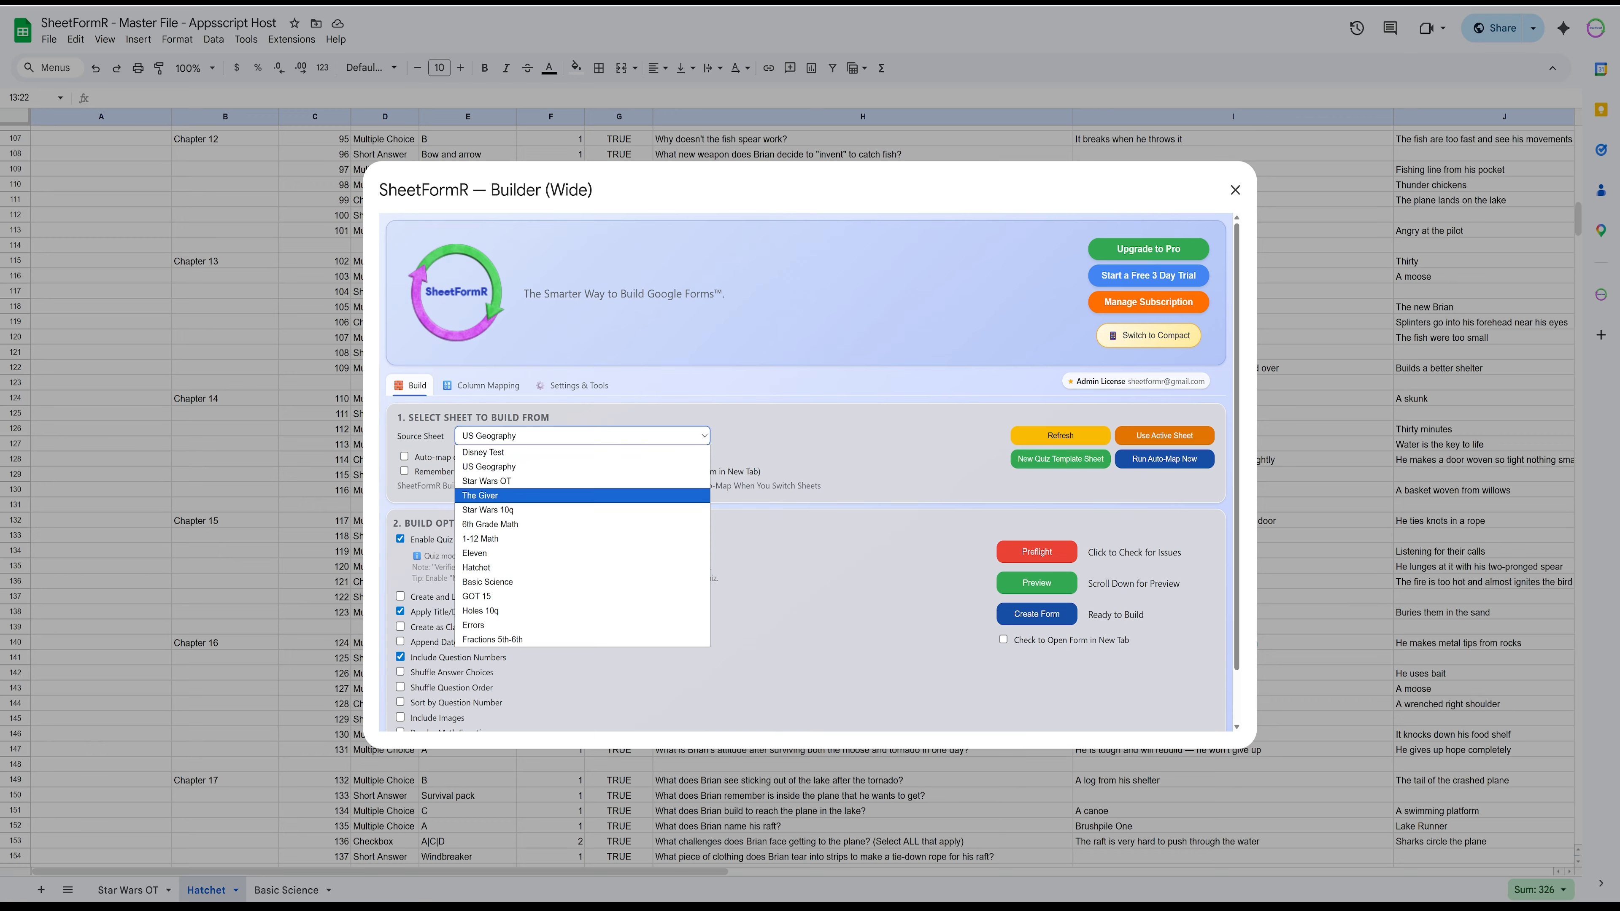
left_click(542, 496)
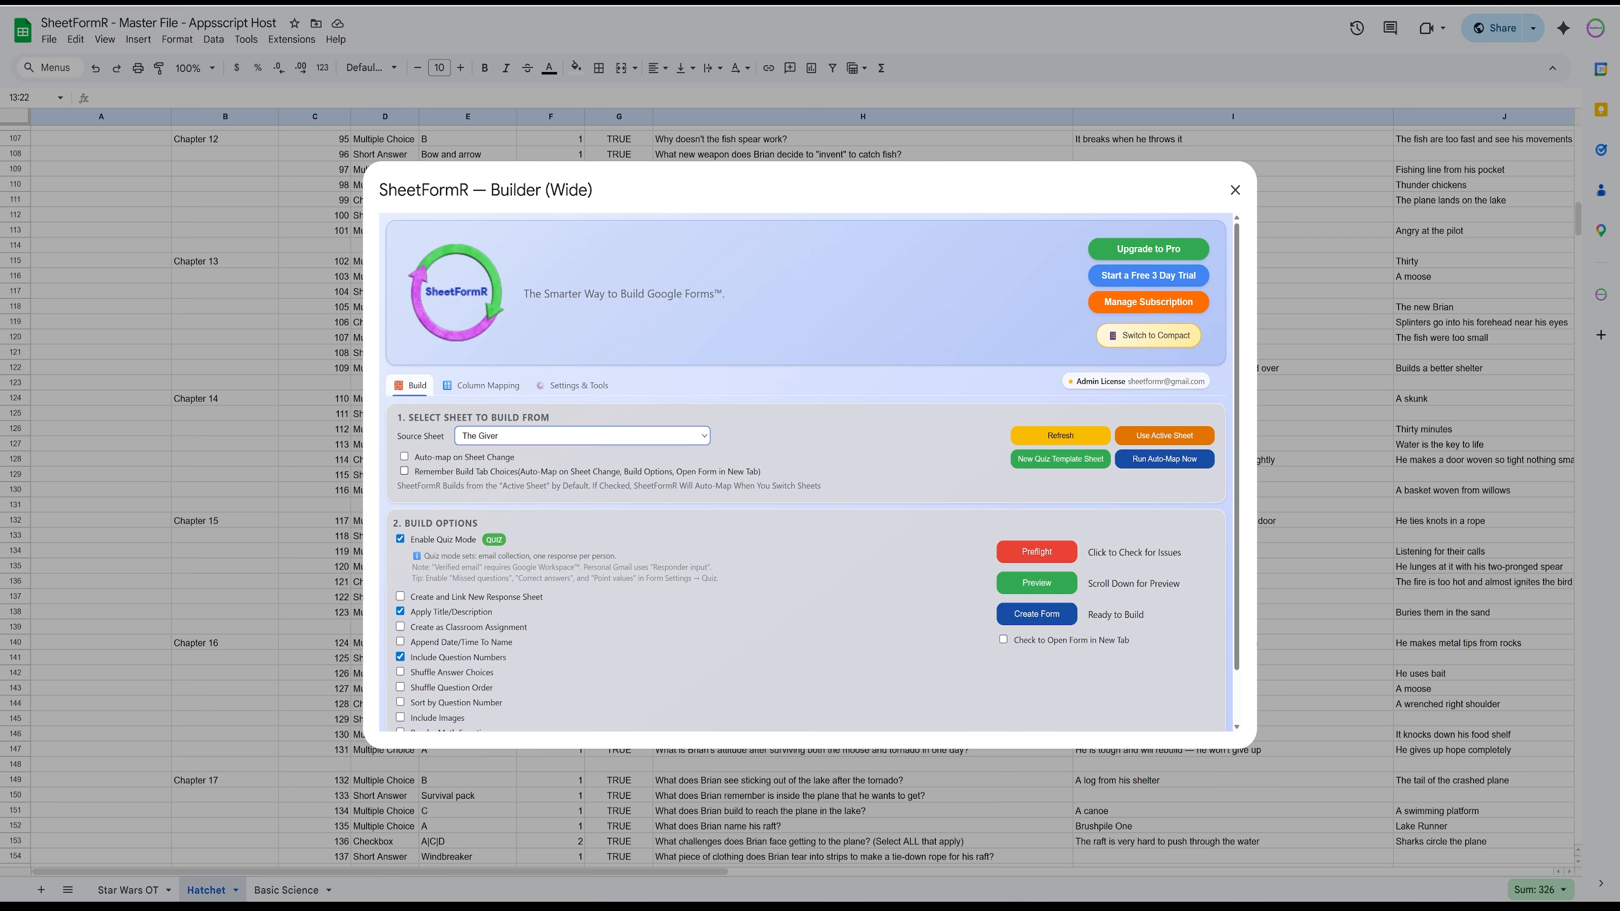
Step: Turn on Auto-map on Sheet Change and set the source sheet to 6th Grade Math
left_click(404, 457)
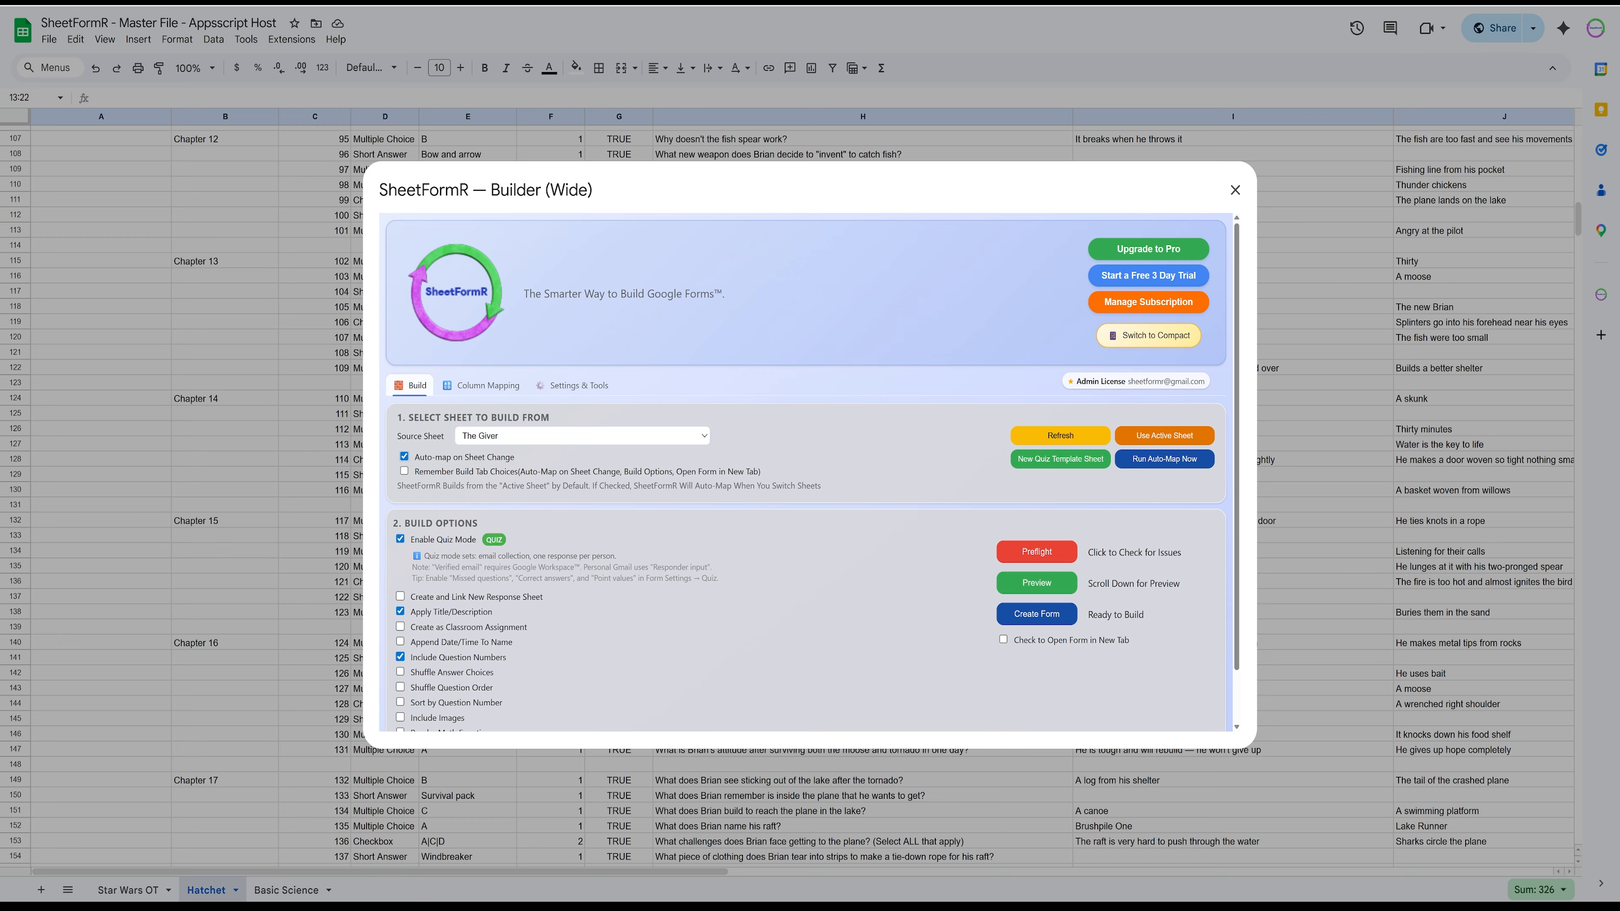
left_click(581, 436)
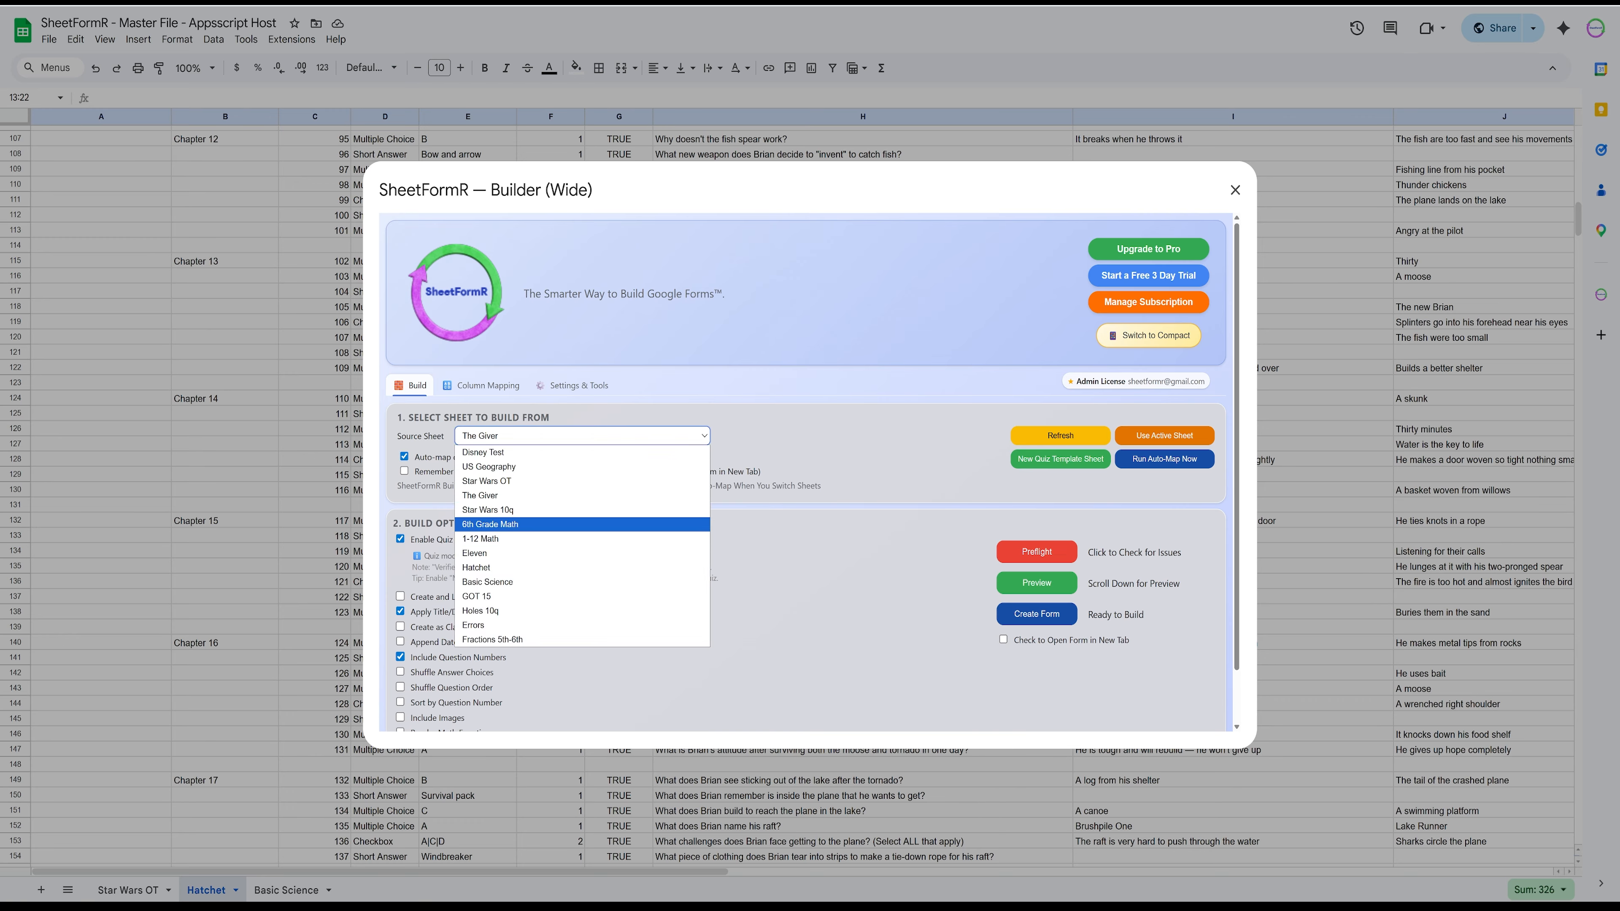
key("Return")
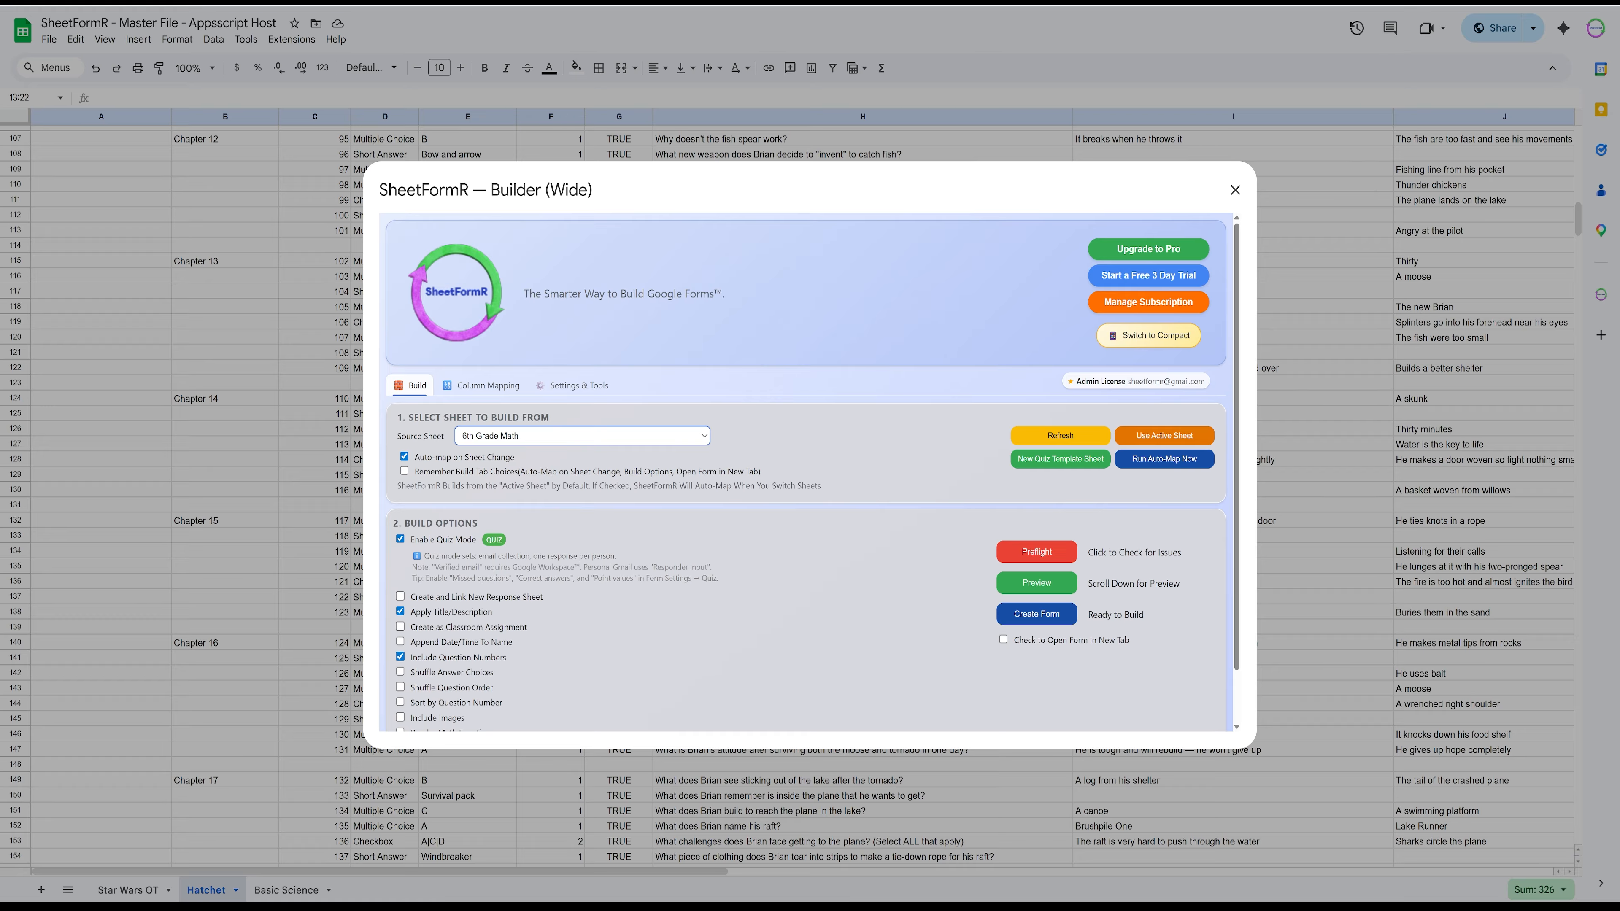
Step: Turn on Append Date/Time To Name and Remember Build Tab Choices for the 6th Grade Math build
left_click(399, 641)
scroll(810, 472, "down", 1)
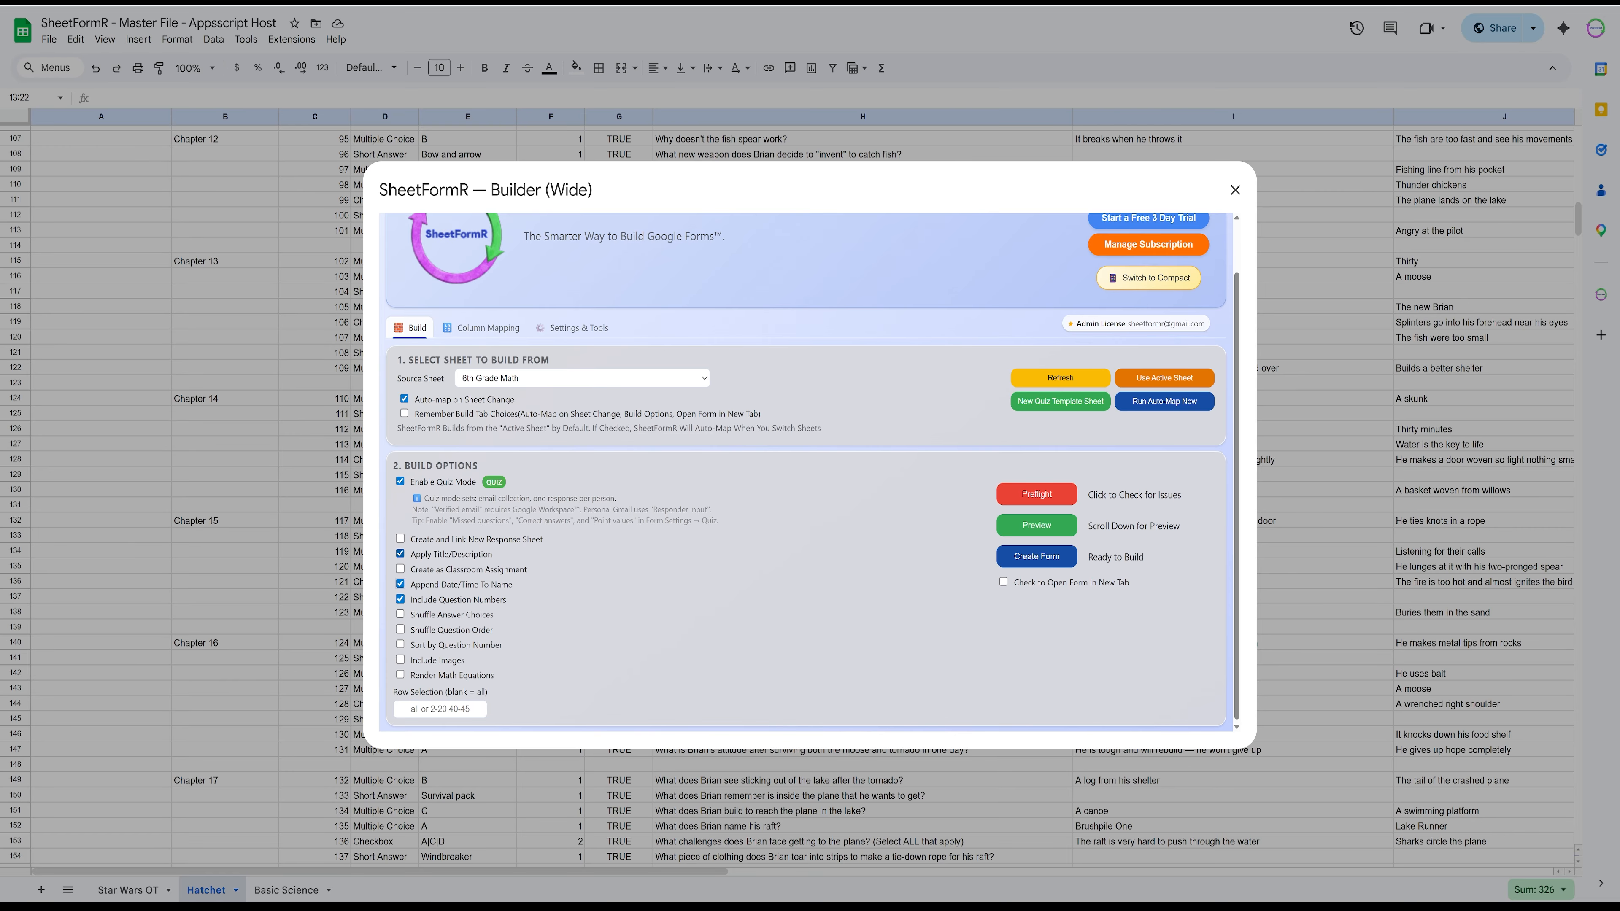
left_click(403, 413)
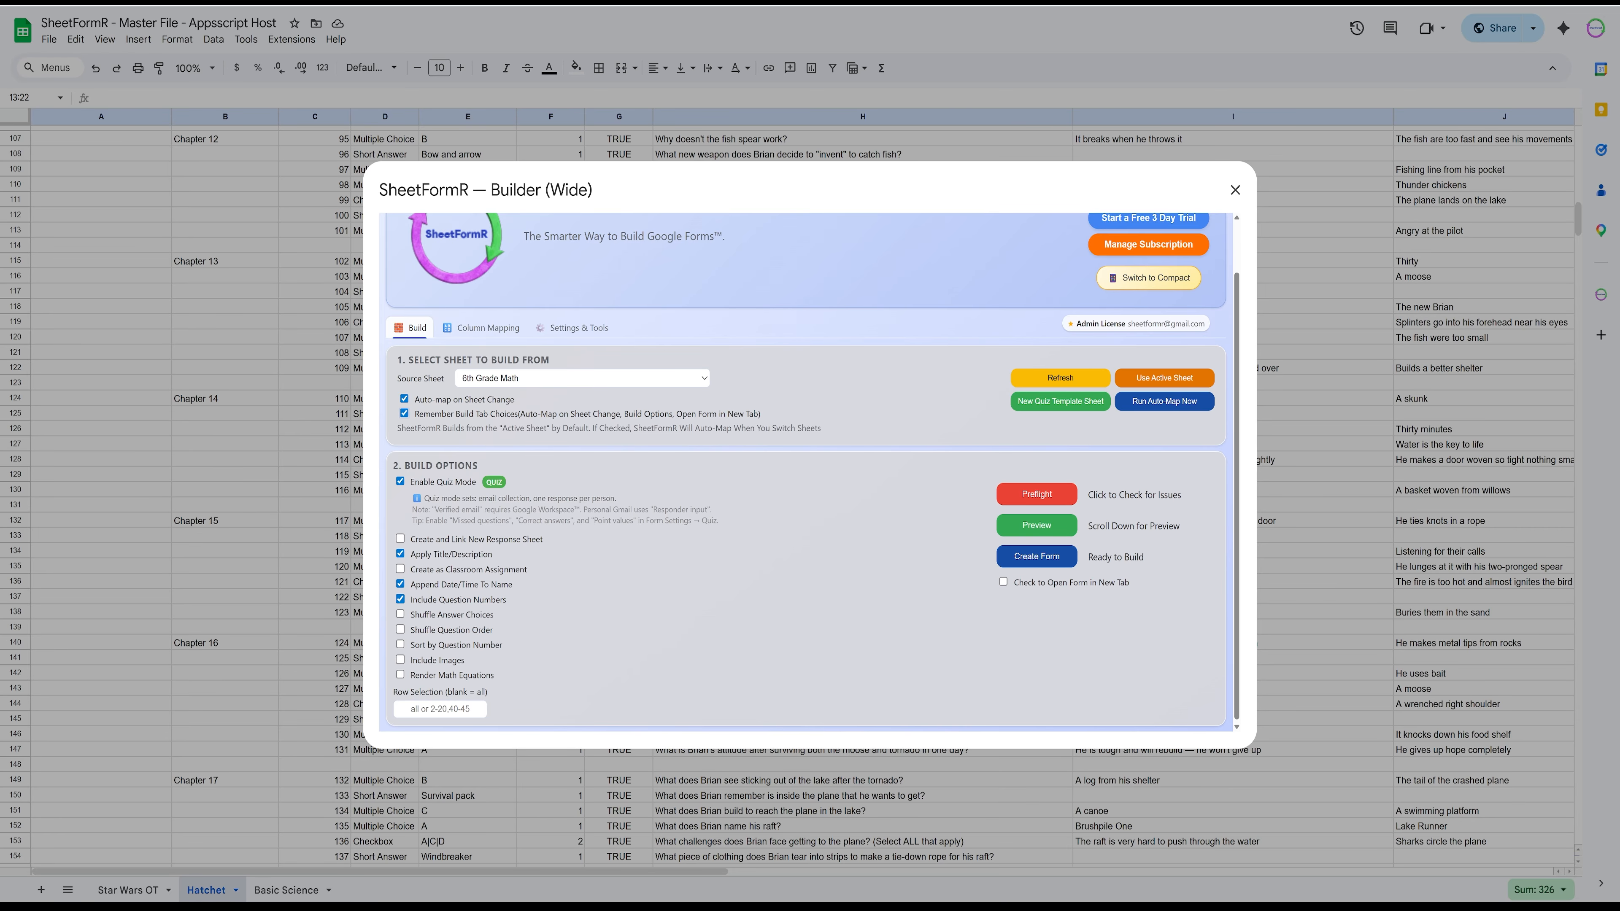